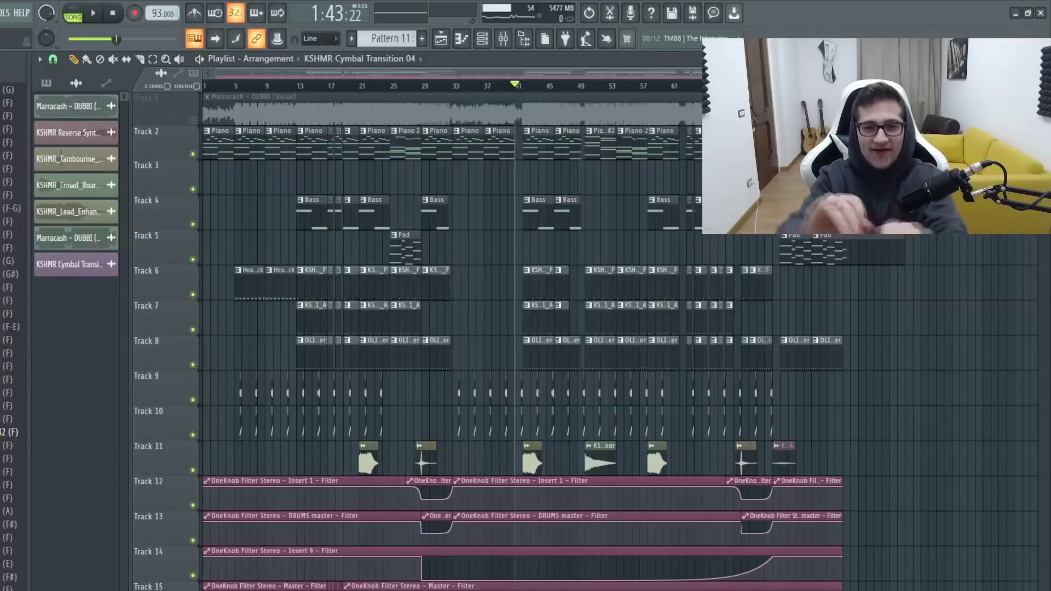
# Return the song position to bar 1 and bring up the Channel Rack
pyautogui.click(245, 87)
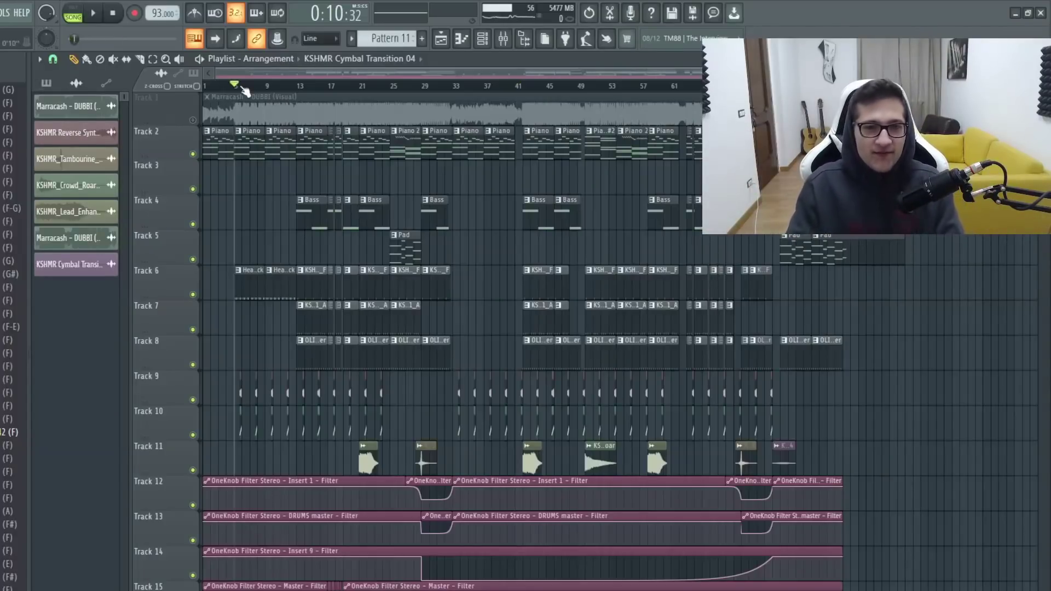
pyautogui.click(208, 86)
pyautogui.click(483, 39)
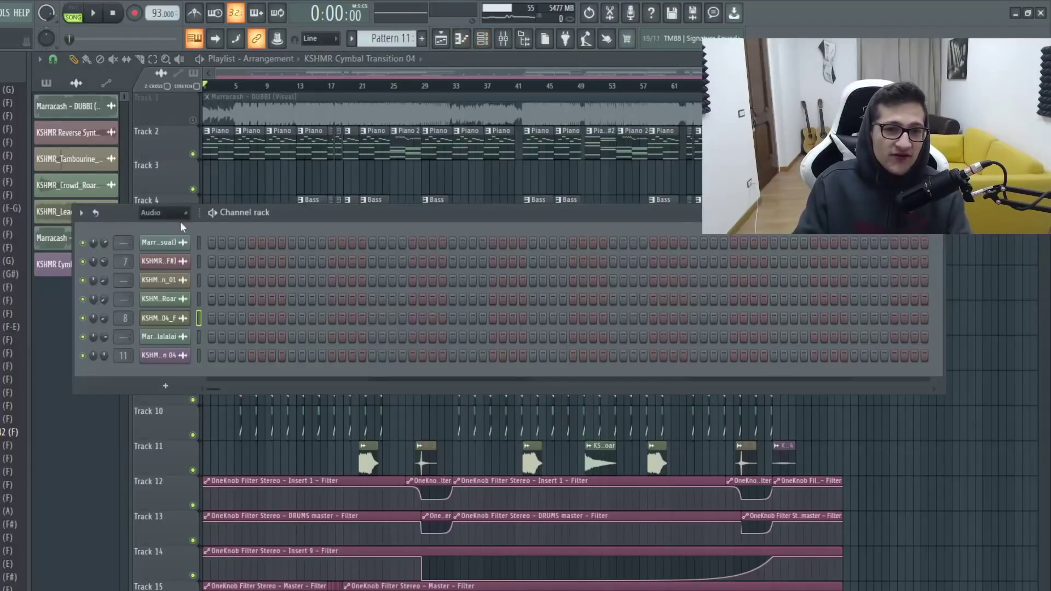
# Set the channel rack filter to All and open the Omnisphere piano instrument
pyautogui.click(177, 215)
pyautogui.click(173, 227)
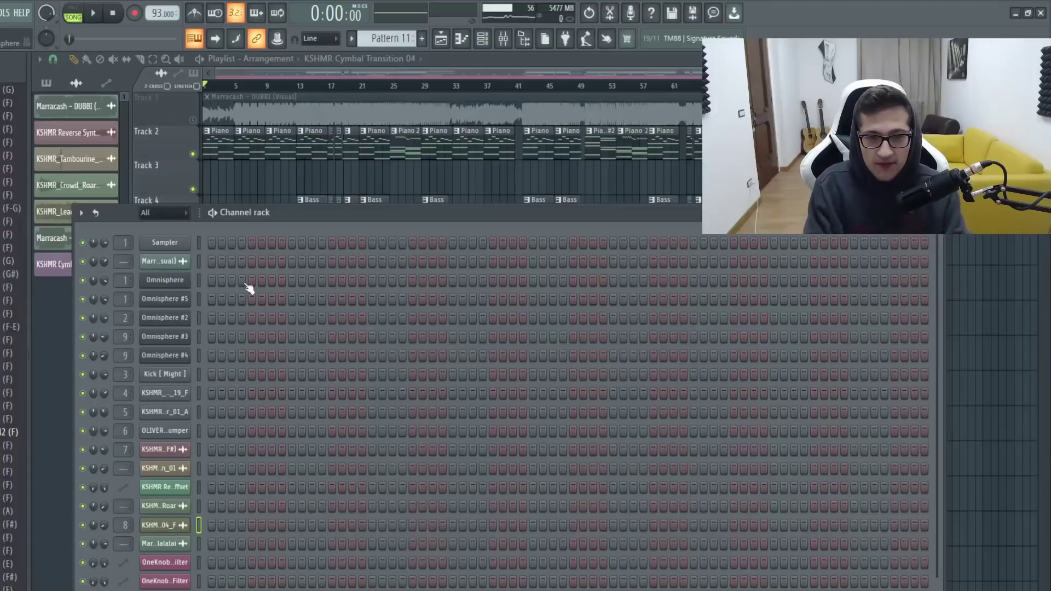
pyautogui.click(160, 284)
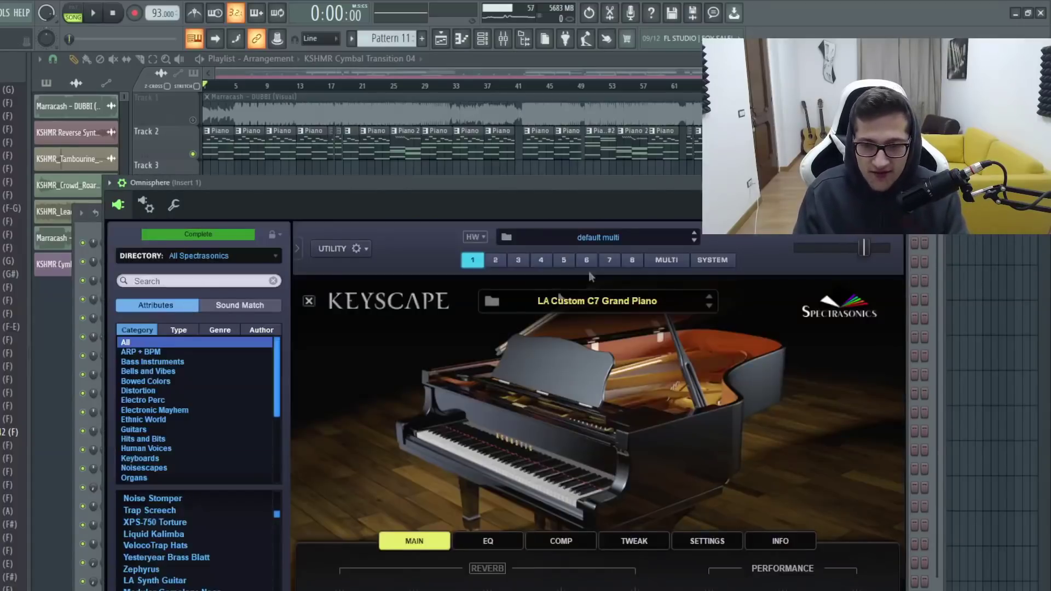
# Review Insert 1's Secret Sauce, RC-20 Retro Color, Pro-Q 3 and OneKnob Filter, then return to the Playlist
pyautogui.press('F9')
pyautogui.click(947, 97)
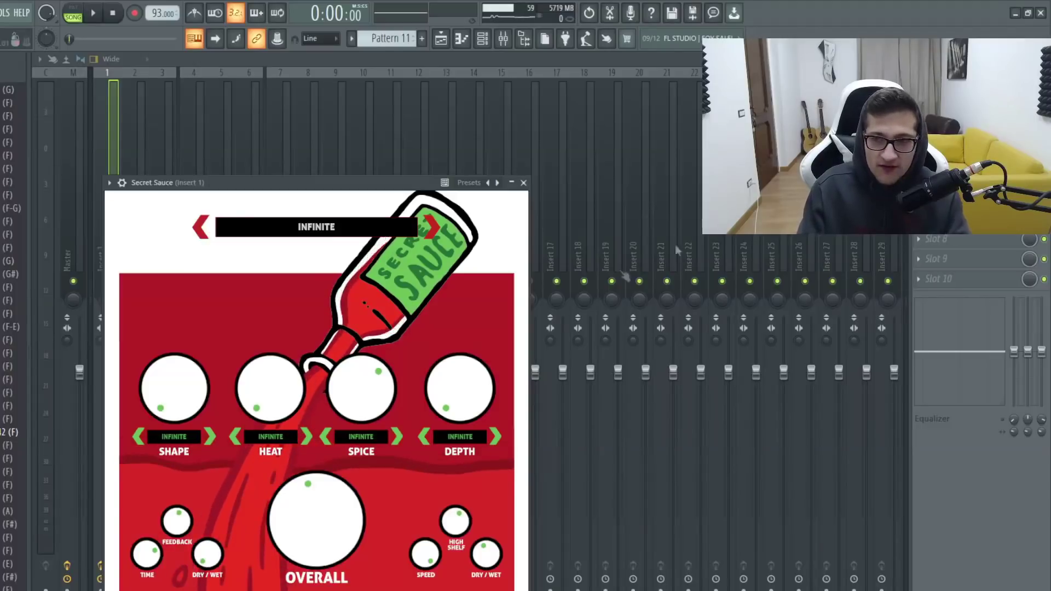
pyautogui.click(940, 141)
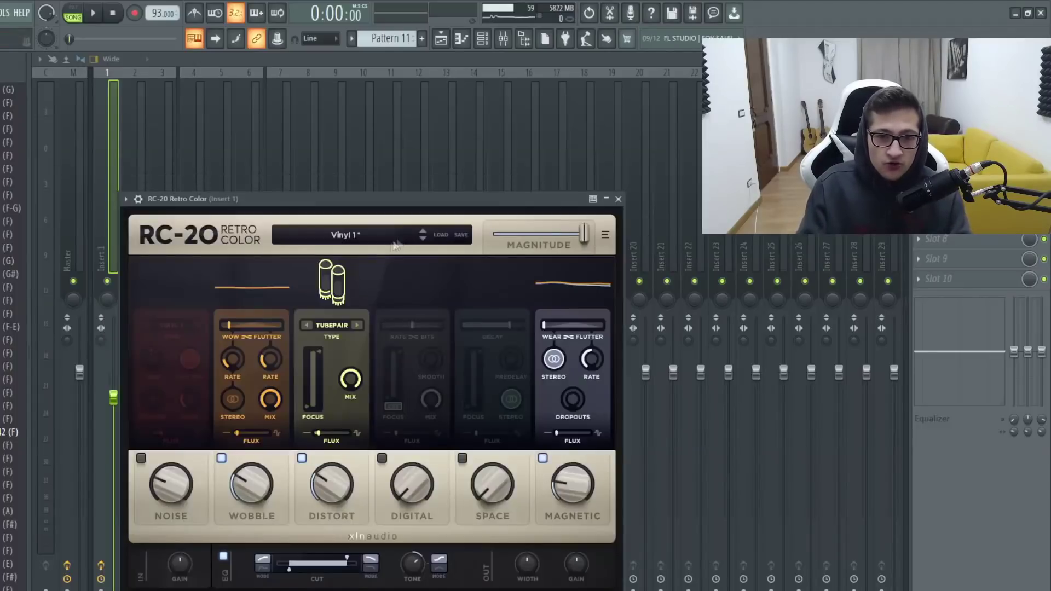
pyautogui.click(940, 160)
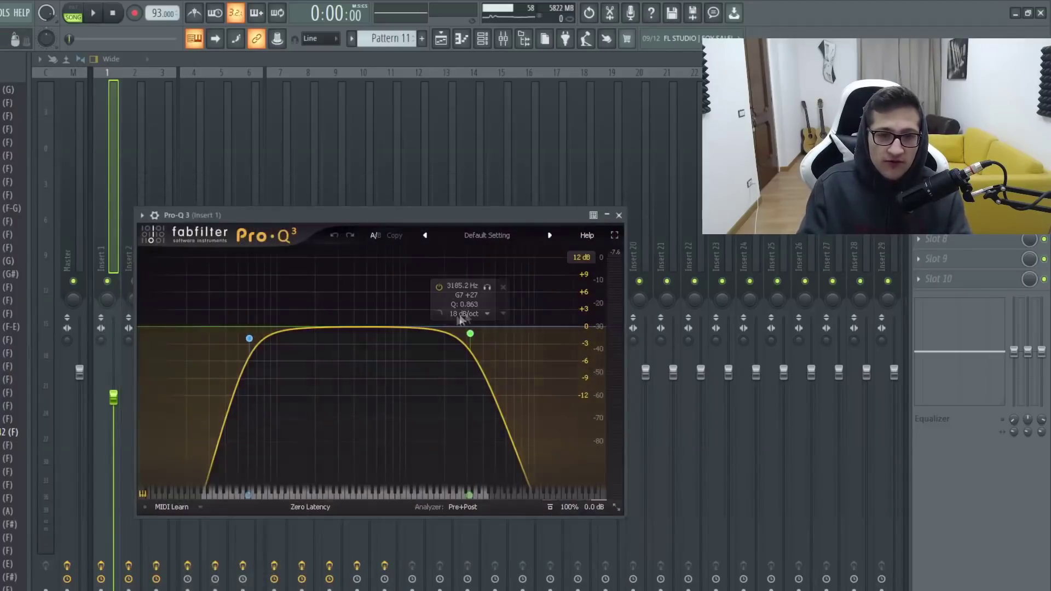
pyautogui.click(440, 39)
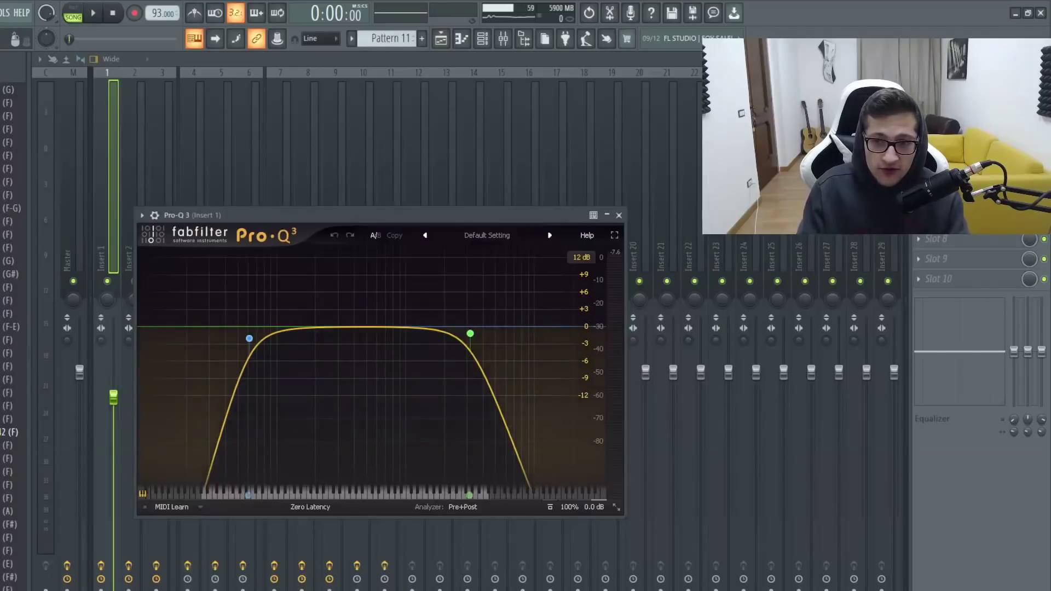
pyautogui.click(936, 139)
pyautogui.click(440, 38)
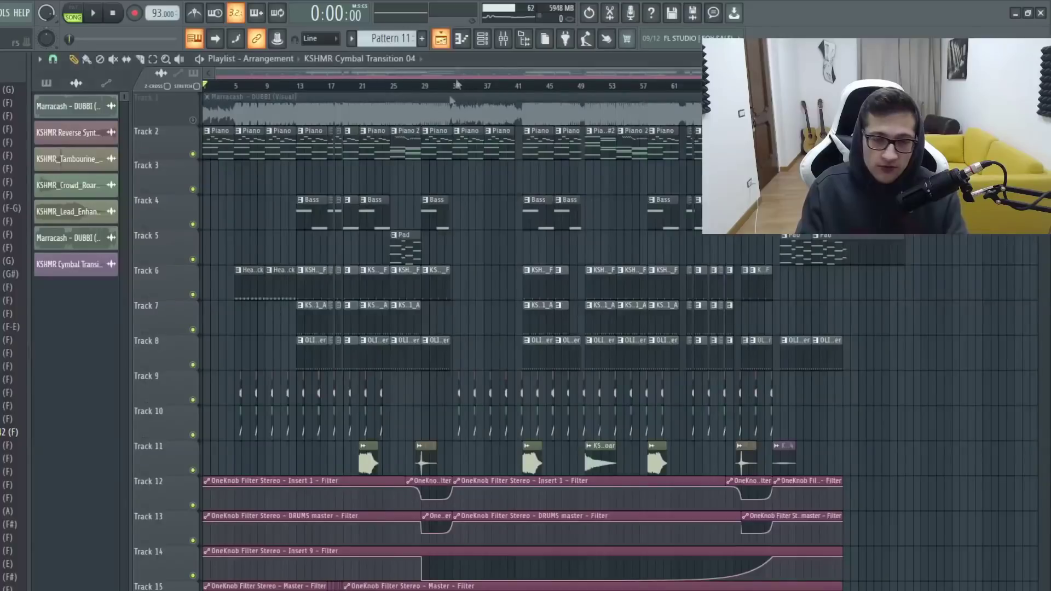
# Play the first Piano clip's chord pattern in PAT mode, then stop
pyautogui.doubleClick(221, 132)
pyautogui.click(75, 23)
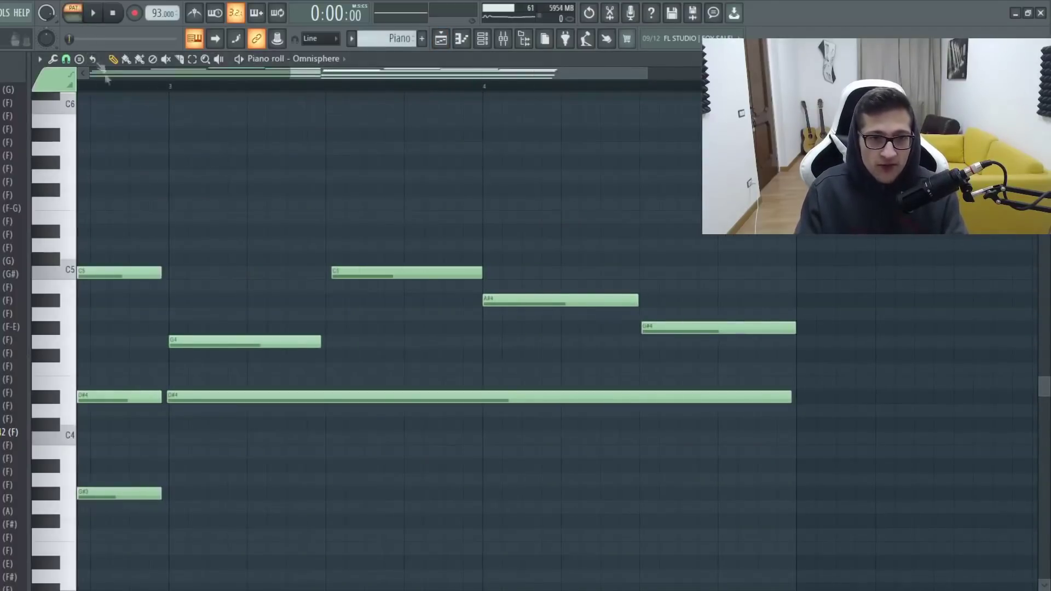
pyautogui.scroll(-5, 183, 254)
pyautogui.press('space')
pyautogui.scroll(-3, 195, 289)
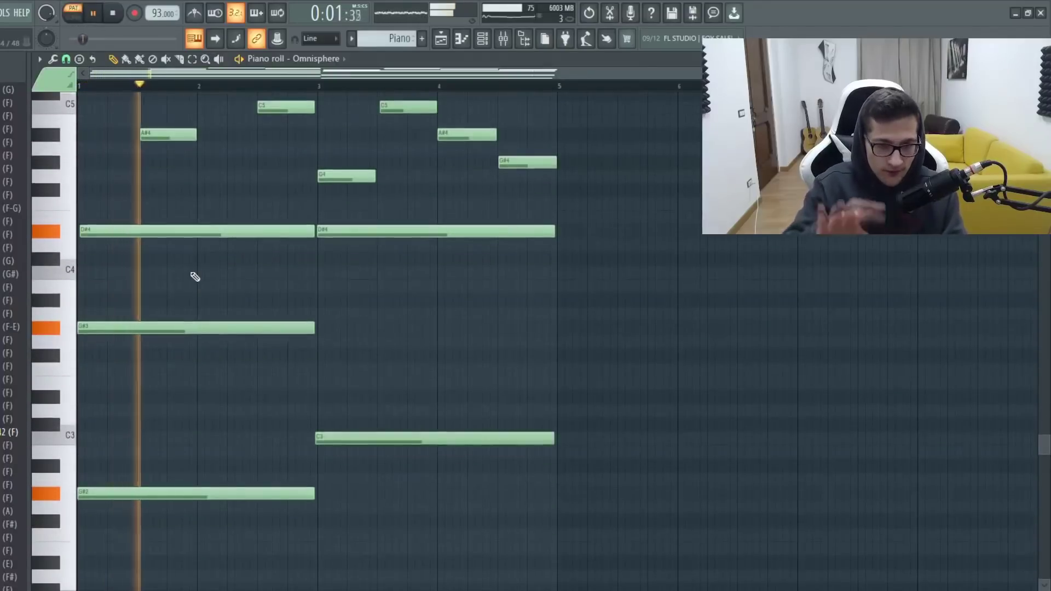
pyautogui.scroll(3, 195, 276)
pyautogui.scroll(-6, 193, 274)
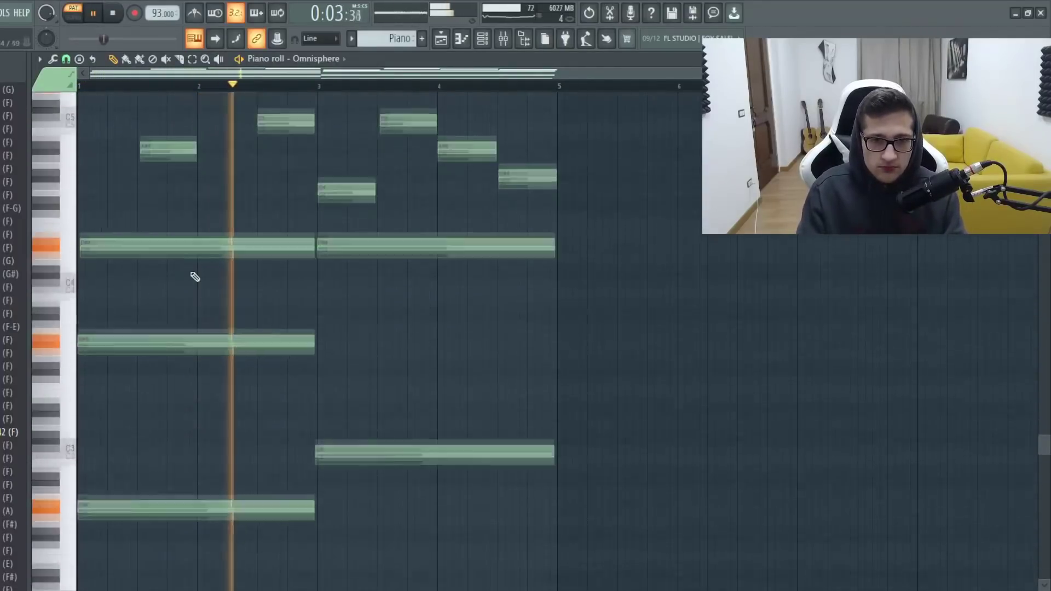
pyautogui.scroll(8, 197, 275)
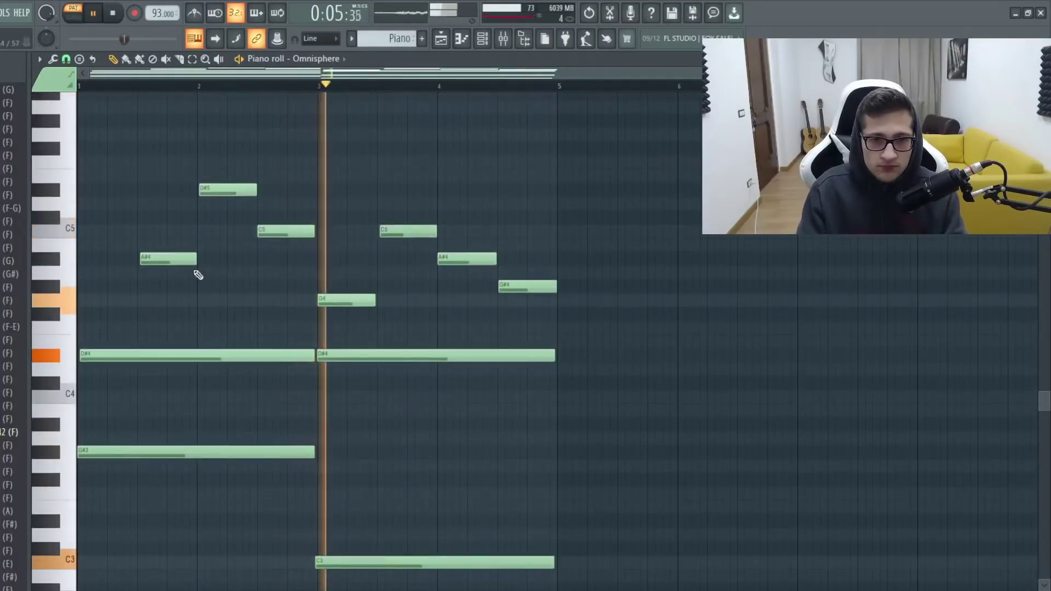
pyautogui.scroll(-3, 196, 274)
pyautogui.scroll(-4, 193, 270)
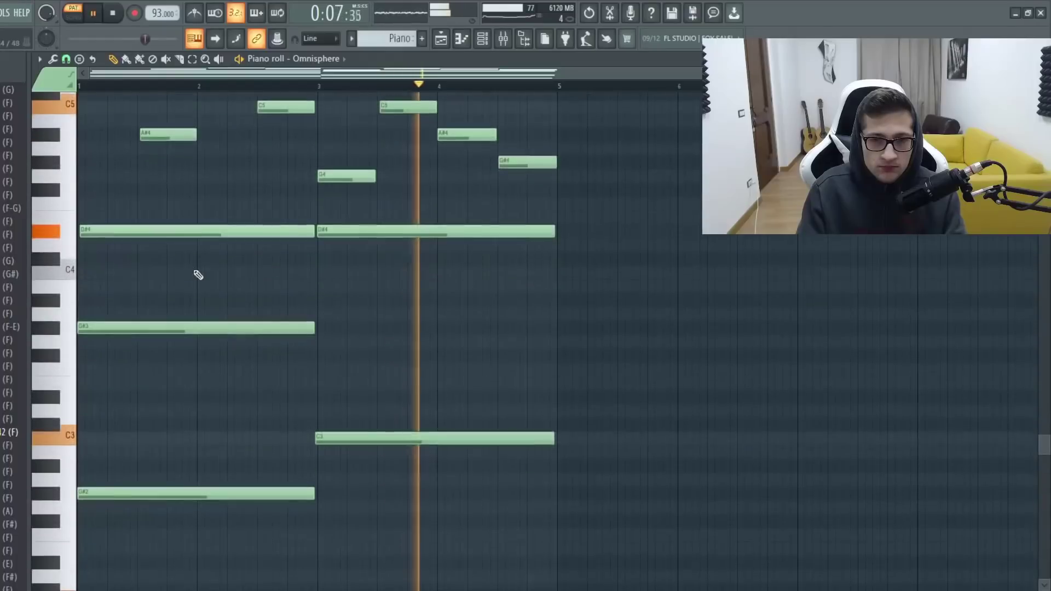
pyautogui.scroll(4, 193, 270)
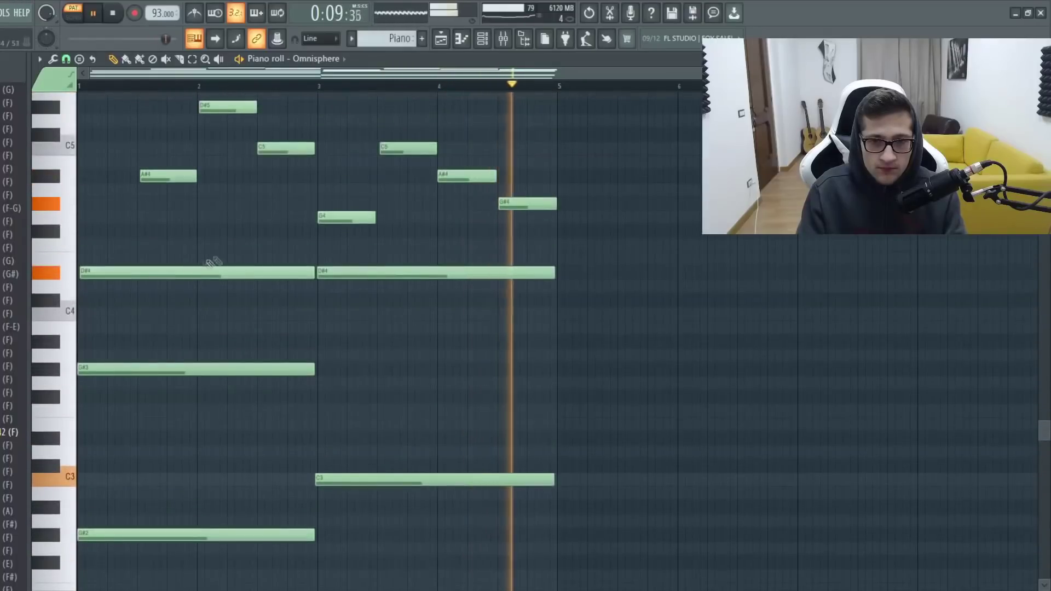
pyautogui.press('space')
# Play the Piano 2 chords from bar 25, then switch to the Omnisphere #5 melody near bar 1
pyautogui.click(441, 39)
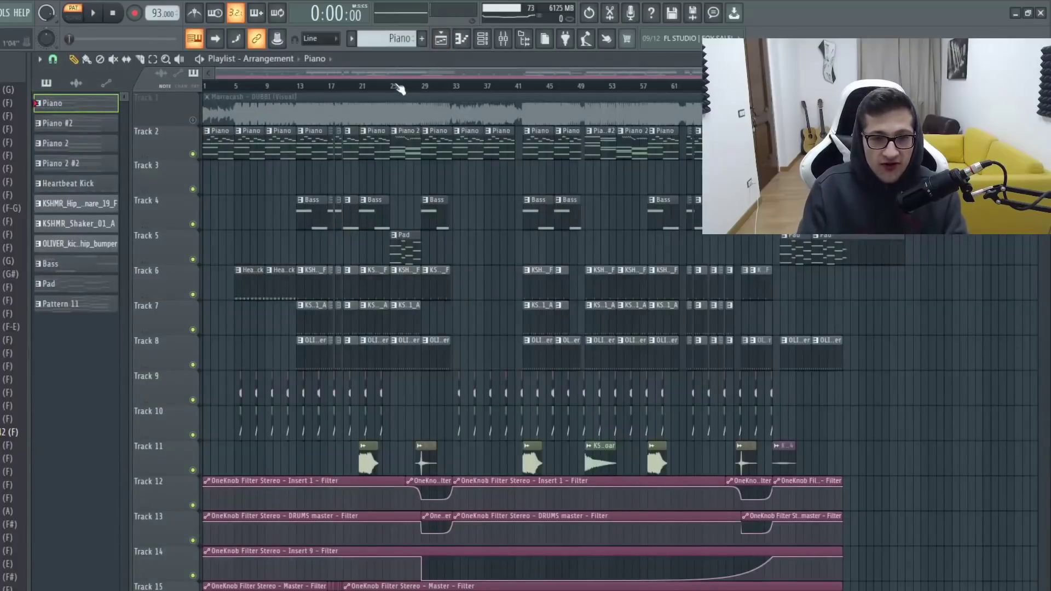
pyautogui.moveTo(389, 85); pyautogui.dragTo(395, 84)
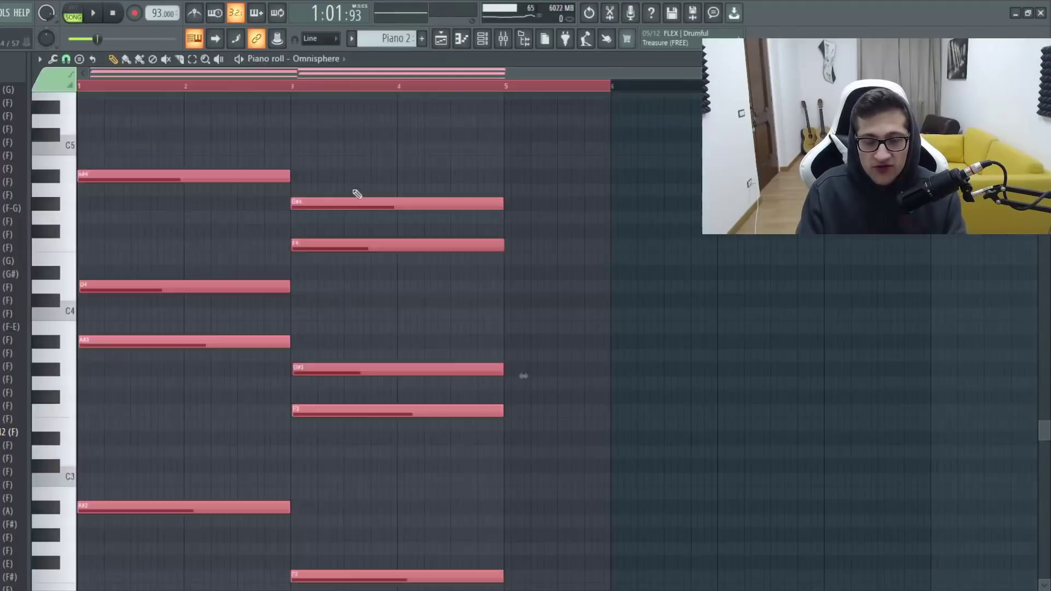
pyautogui.scroll(-3, 356, 196)
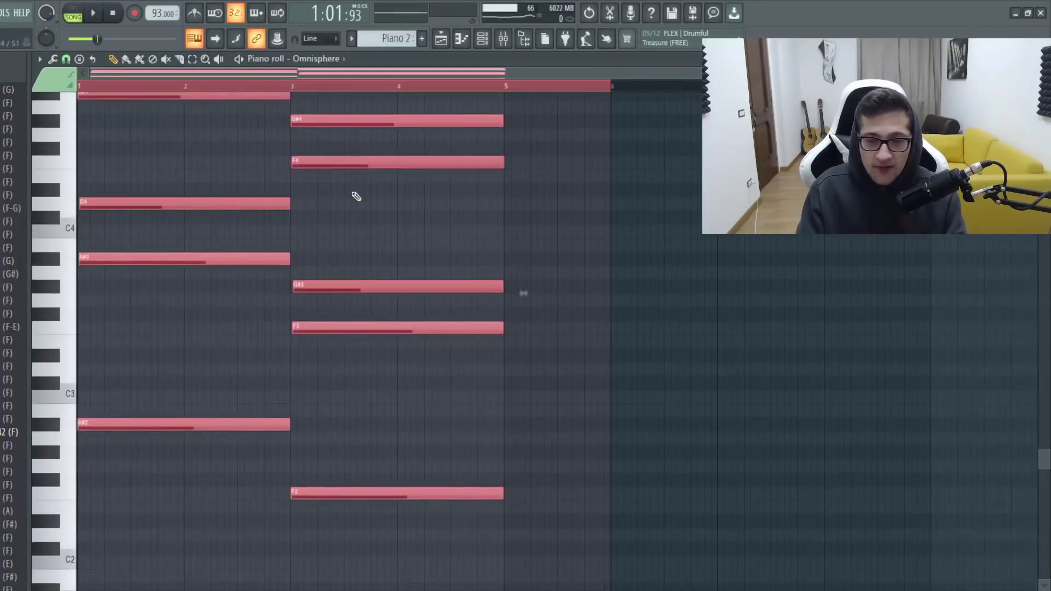
pyautogui.scroll(3, 356, 196)
pyautogui.scroll(-2, 405, 318)
pyautogui.press('space')
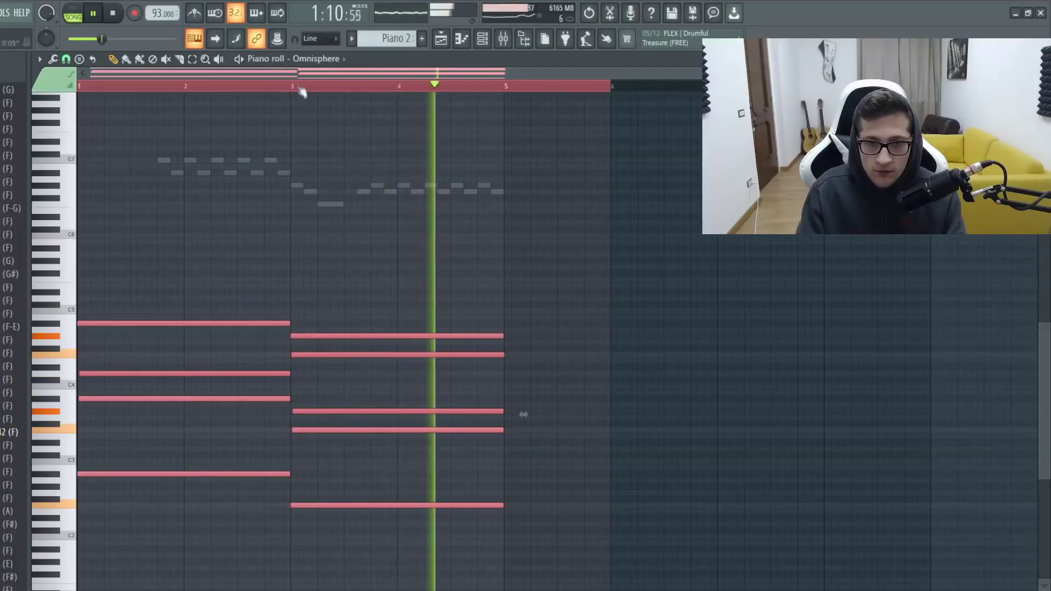
pyautogui.press('space')
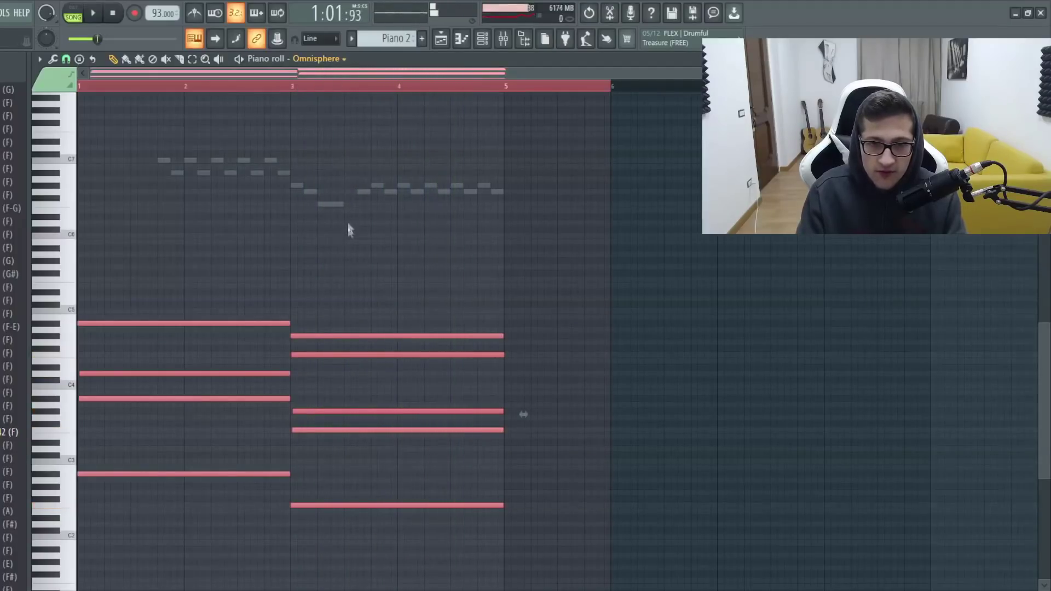
pyautogui.rightClick(348, 264)
pyautogui.rightClick(348, 265)
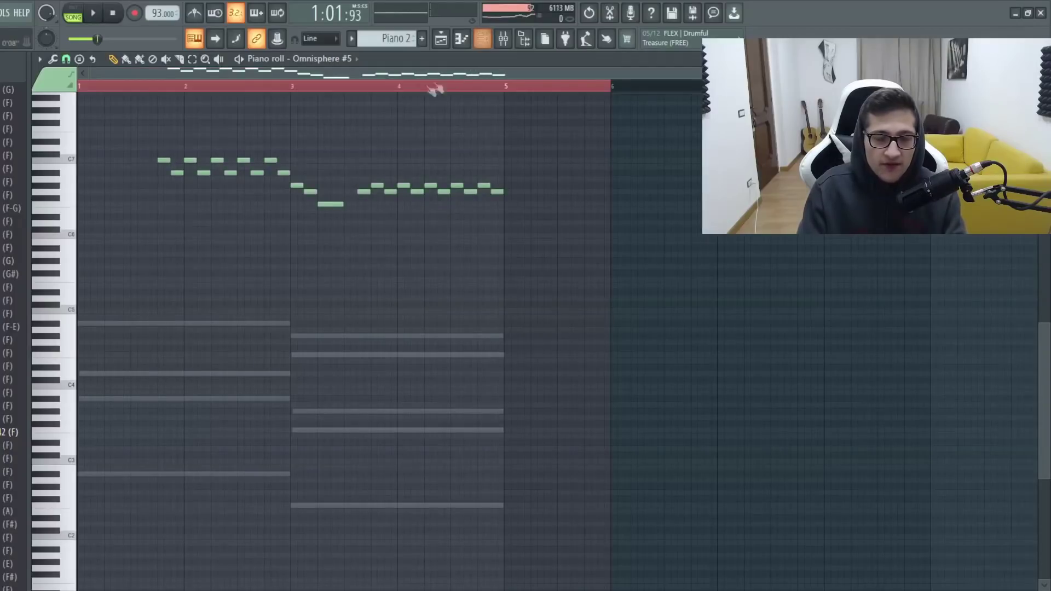
pyautogui.moveTo(273, 88); pyautogui.dragTo(88, 75)
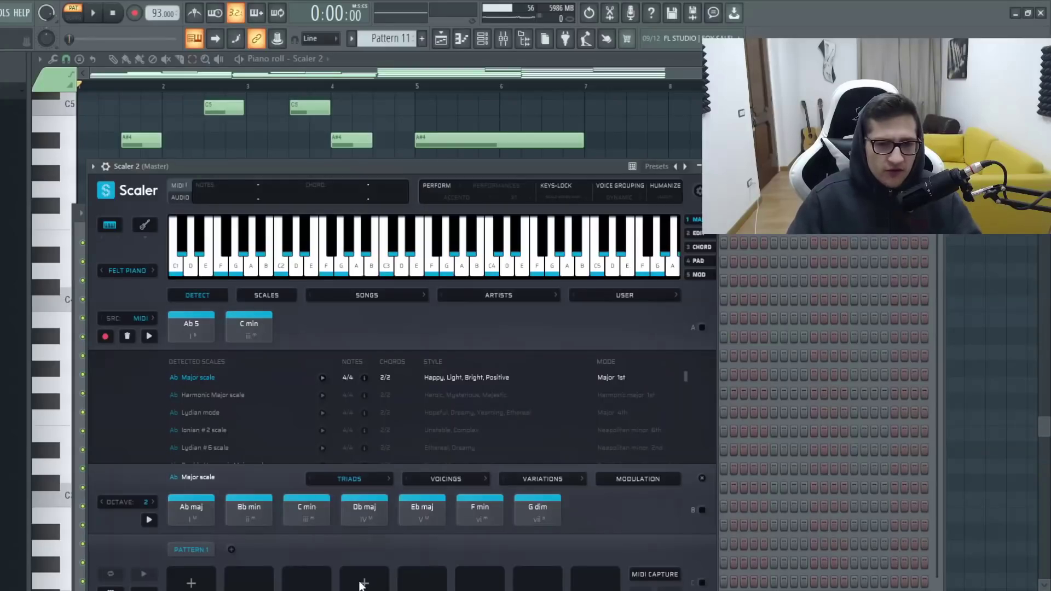
# Audition the Ab 5 chord card in Scaler 2
pyautogui.click(194, 339)
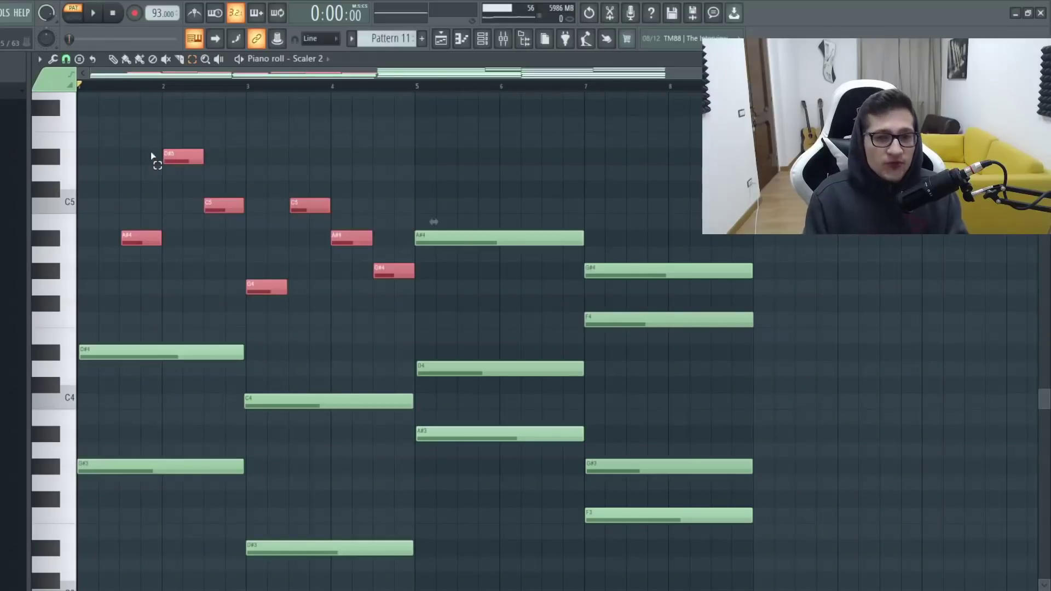
pyautogui.hotkey('ctrl', 'Down')
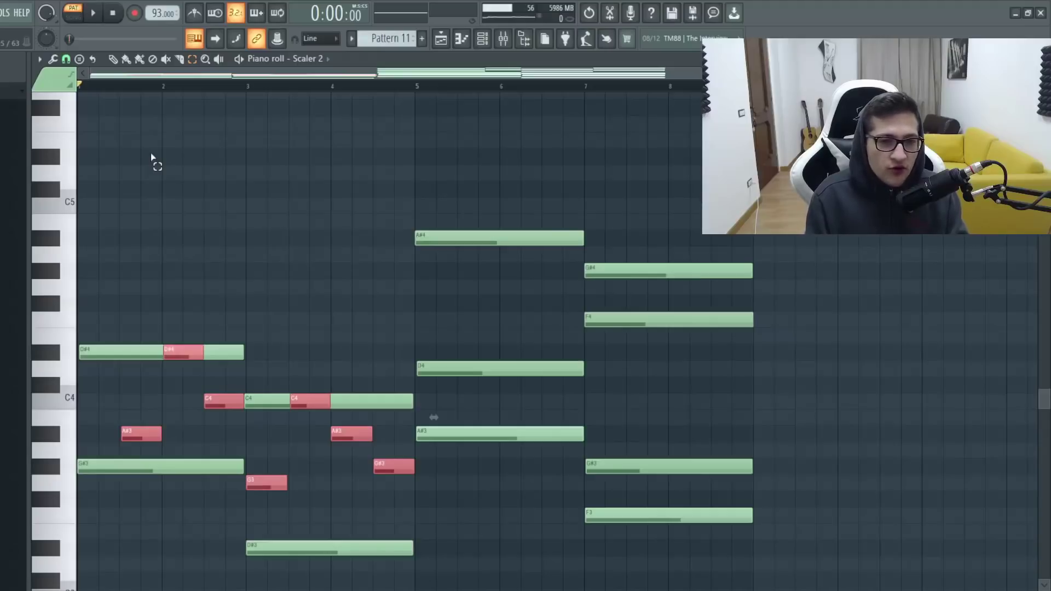
pyautogui.hotkey('ctrl', 'Up')
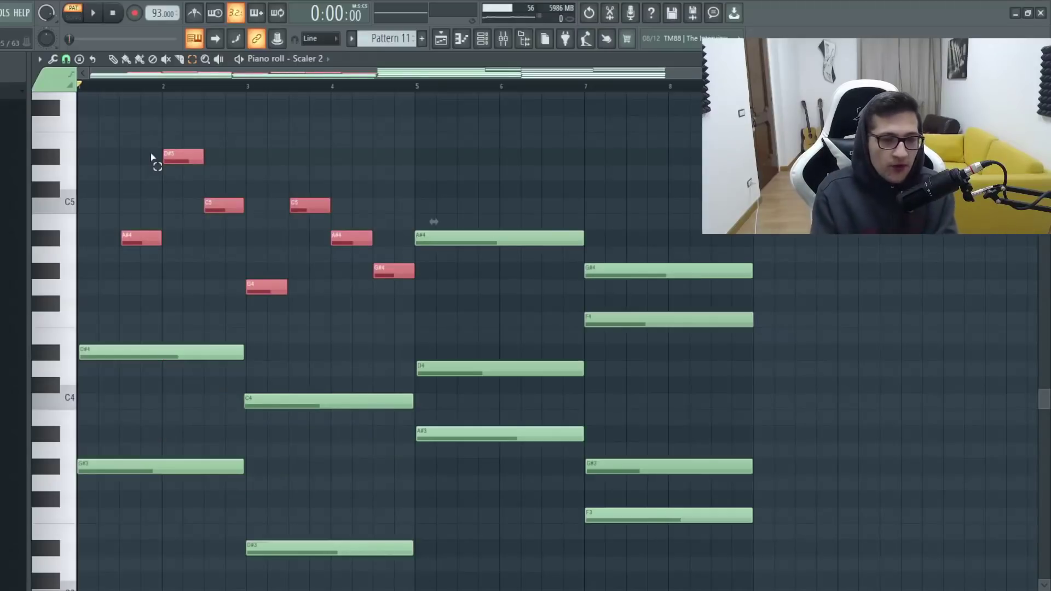
pyautogui.hotkey('ctrl', 'Down')
pyautogui.hotkey('ctrl', 'Down')
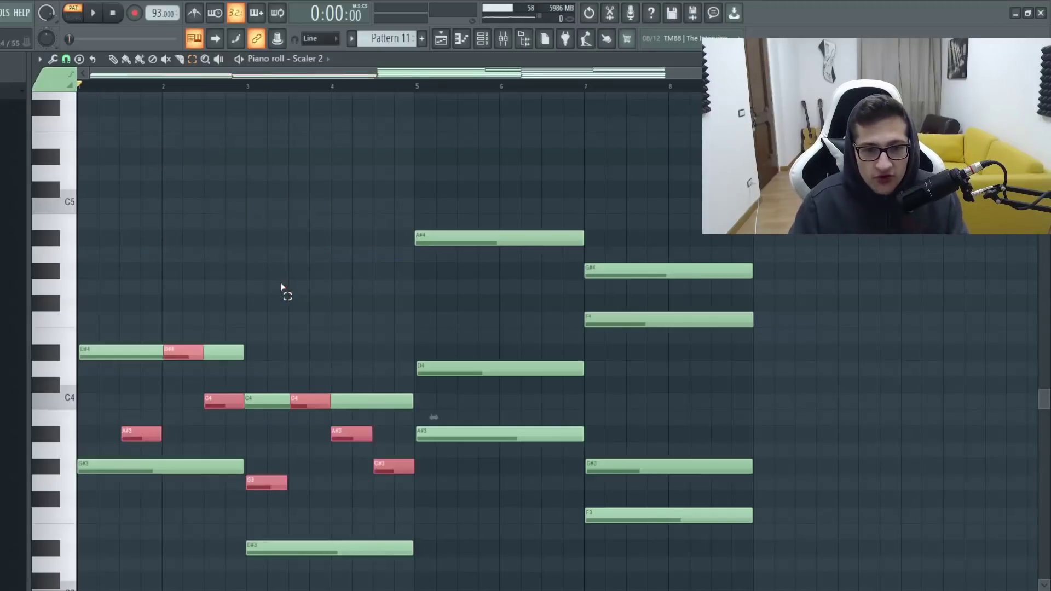
pyautogui.scroll(-5, 277, 279)
pyautogui.scroll(-1, 289, 327)
pyautogui.scroll(6, 268, 419)
pyautogui.hotkey('ctrl', 'Up')
pyautogui.hotkey('ctrl', 'Up')
pyautogui.scroll(-4, 269, 405)
pyautogui.hotkey('ctrl', 'Down')
pyautogui.hotkey('ctrl', 'Down')
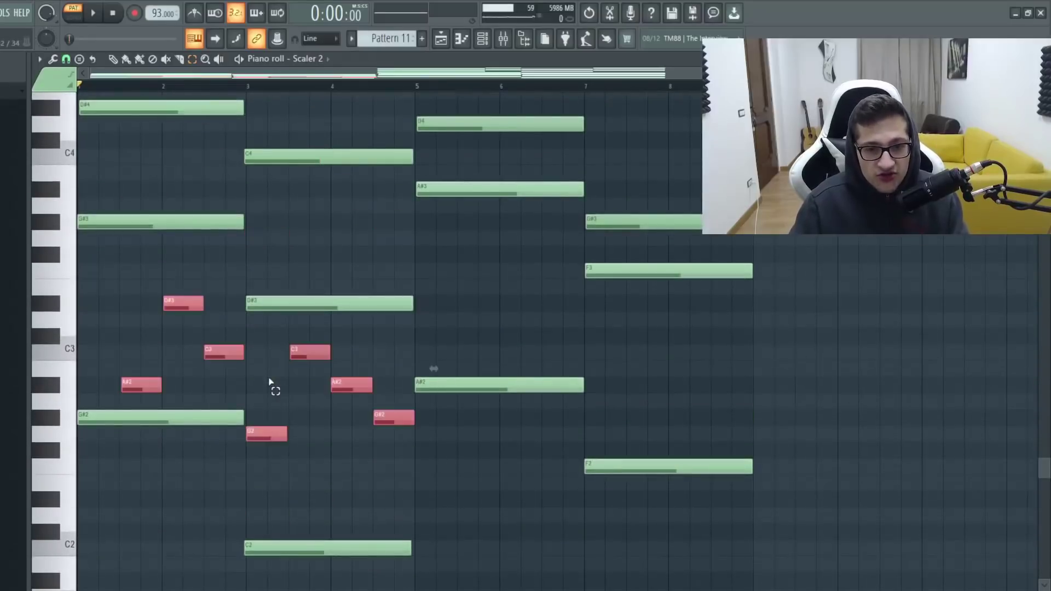
pyautogui.hotkey('ctrl', 'Down')
pyautogui.hotkey('ctrl', 'Up')
pyautogui.hotkey('ctrl', 'Down')
pyautogui.hotkey('ctrl', 'Up')
pyautogui.hotkey('ctrl', 'Down')
pyautogui.hotkey('ctrl', 'Up')
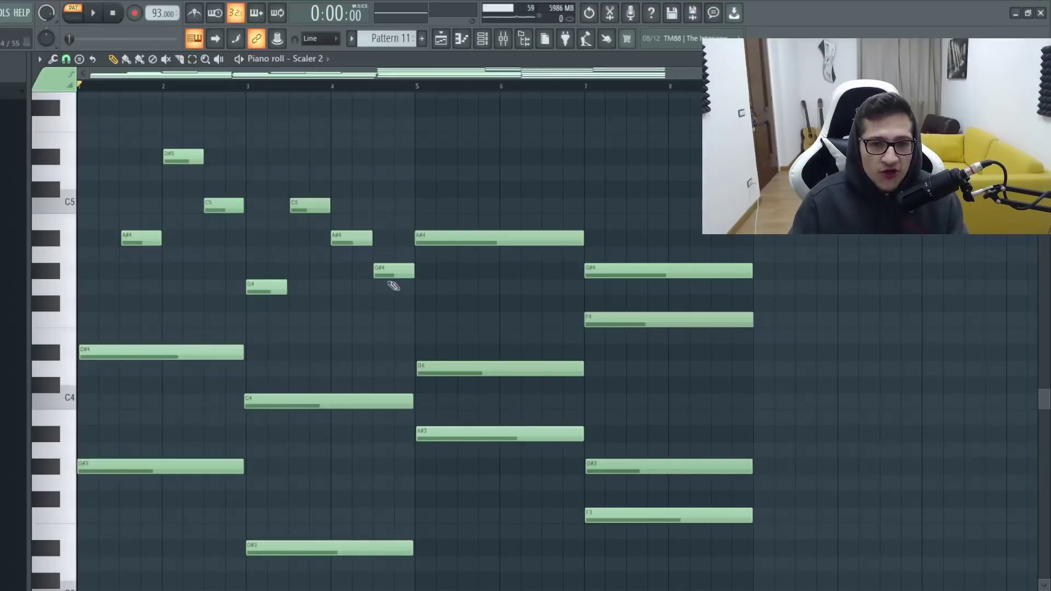
pyautogui.scroll(-5, 377, 277)
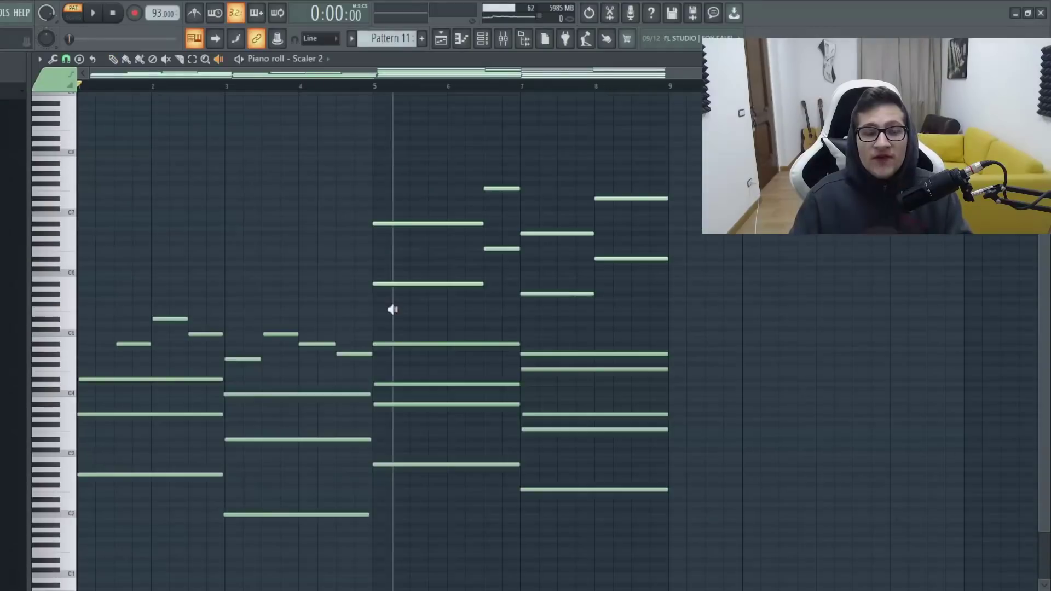
# Audition the Scaler 2 chords at bars 5, 1 and 3 with the Playback tool
pyautogui.moveTo(394, 311); pyautogui.dragTo(398, 288)
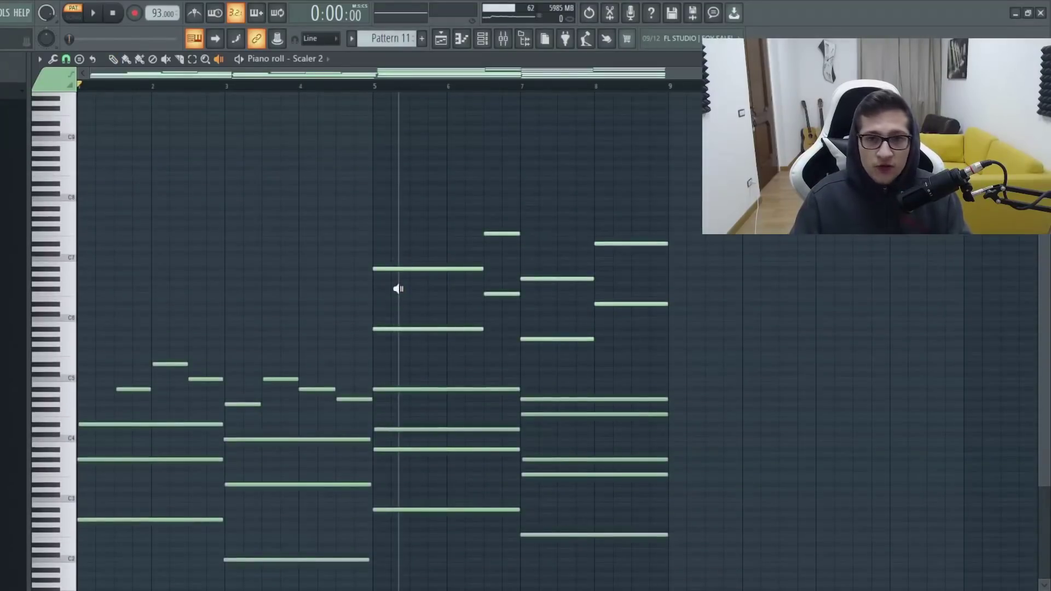
pyautogui.click(396, 284)
pyautogui.moveTo(554, 283); pyautogui.dragTo(554, 283)
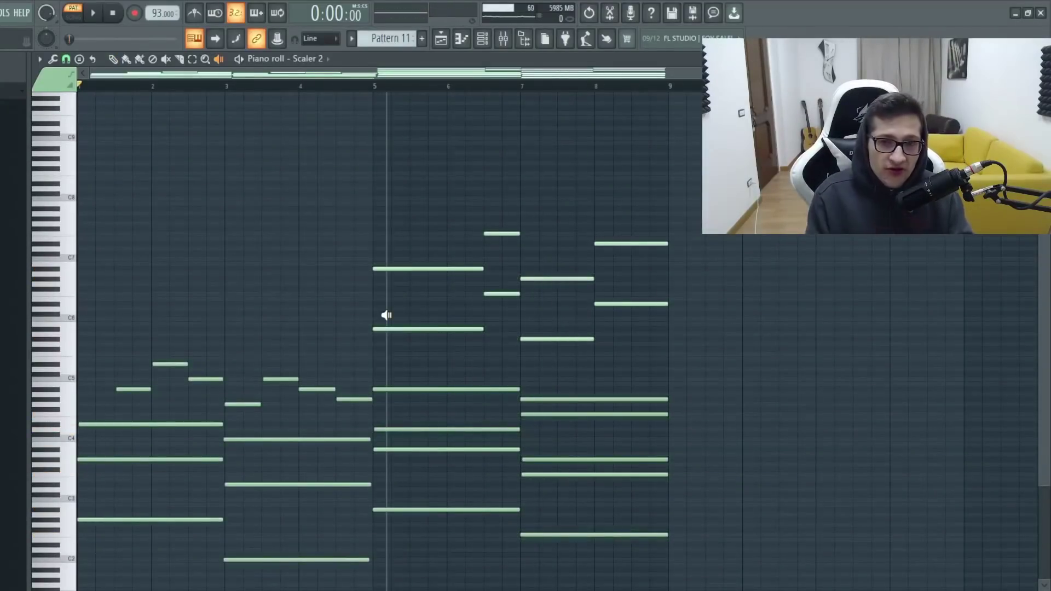
pyautogui.click(388, 314)
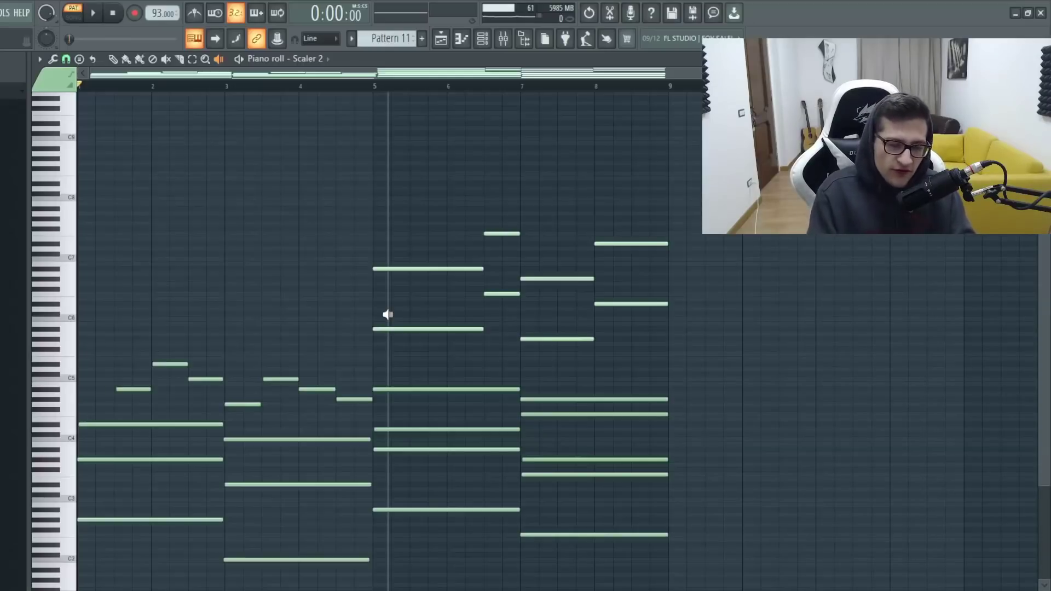
pyautogui.click(387, 315)
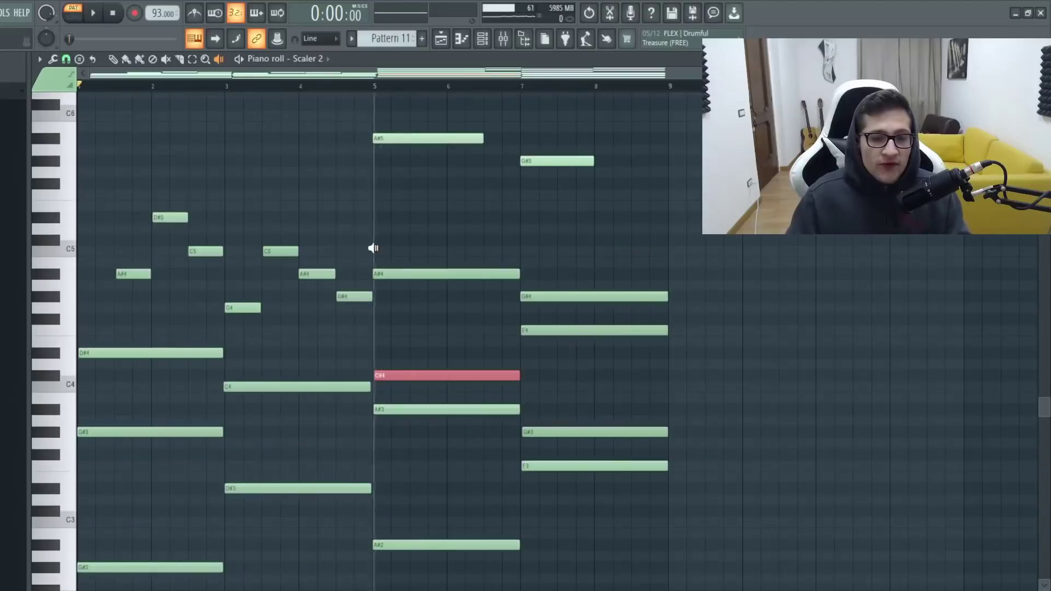
pyautogui.scroll(-3, 373, 246)
pyautogui.scroll(4, 392, 235)
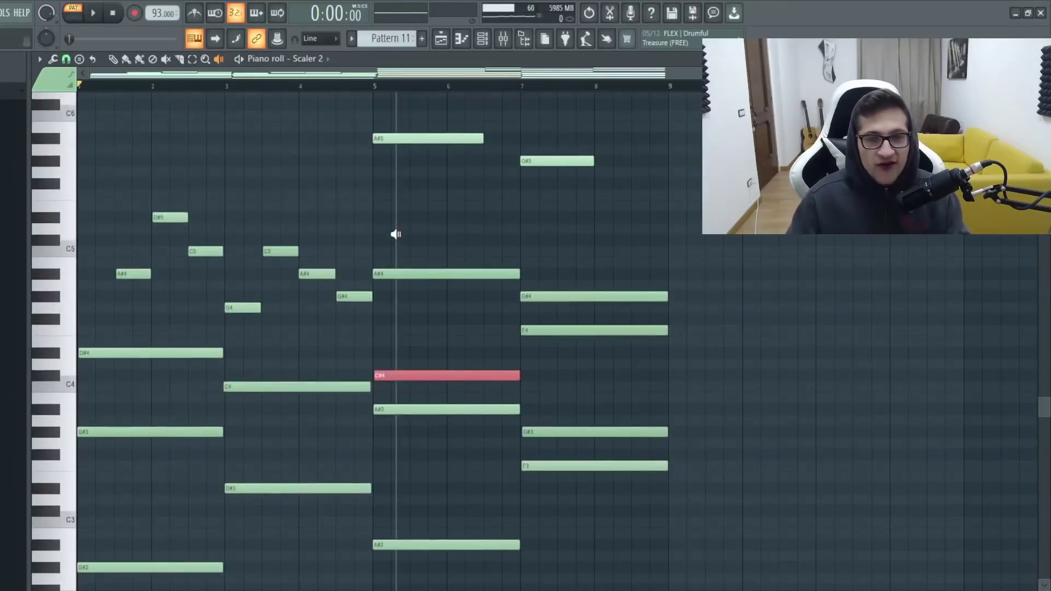
pyautogui.click(109, 229)
pyautogui.click(235, 217)
pyautogui.click(391, 212)
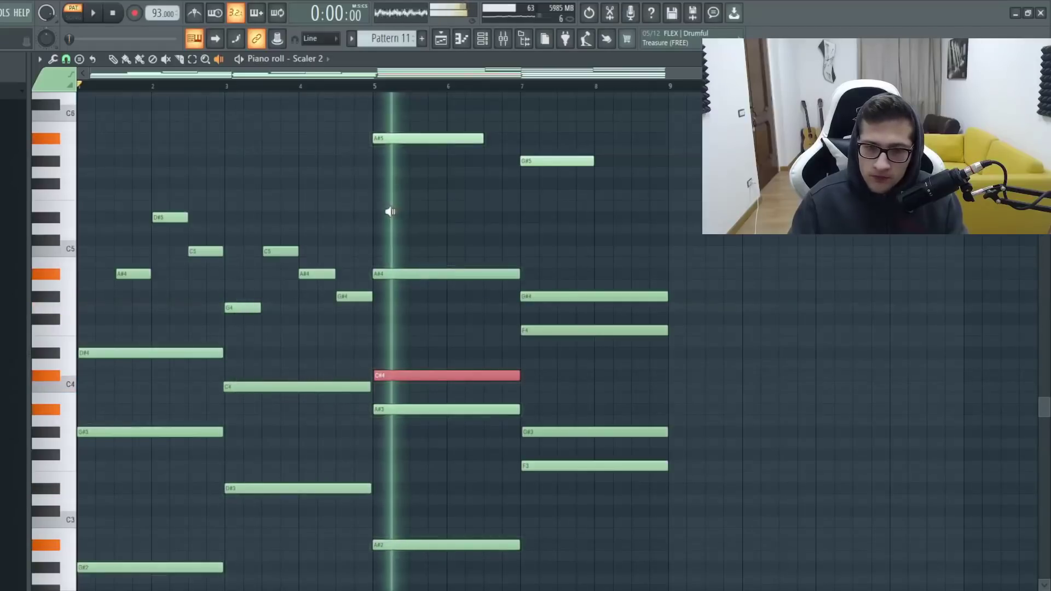
# Raise the C#4 in the bar-5 chord a semitone to D4
pyautogui.click(192, 59)
pyautogui.moveTo(440, 336); pyautogui.dragTo(385, 390)
pyautogui.hotkey('shift', 'Up')
pyautogui.moveTo(404, 327); pyautogui.dragTo(391, 366)
pyautogui.click(356, 350)
# Re-audition the chords at bars 1, 3, 5, 6.5 and 7, then return to the Playlist
pyautogui.click(218, 59)
pyautogui.click(92, 158)
pyautogui.click(233, 170)
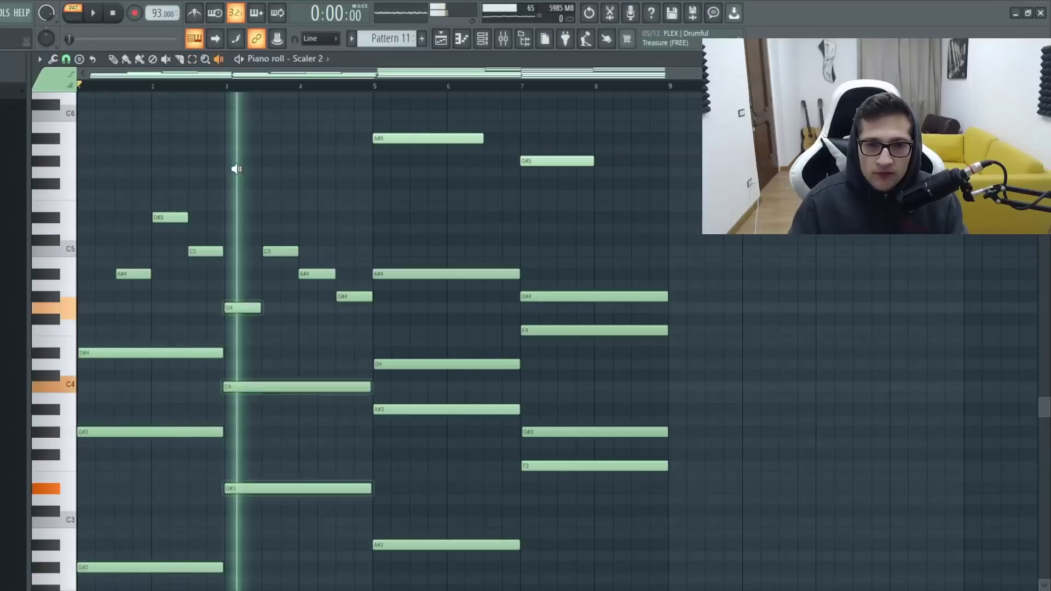
pyautogui.click(391, 190)
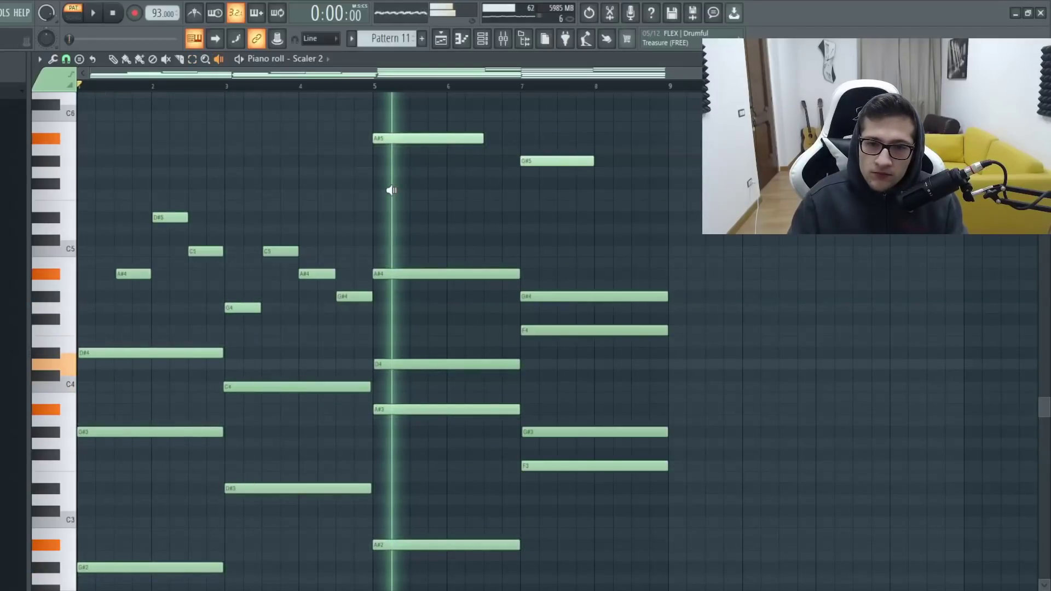
pyautogui.scroll(3, 520, 211)
pyautogui.click(549, 218)
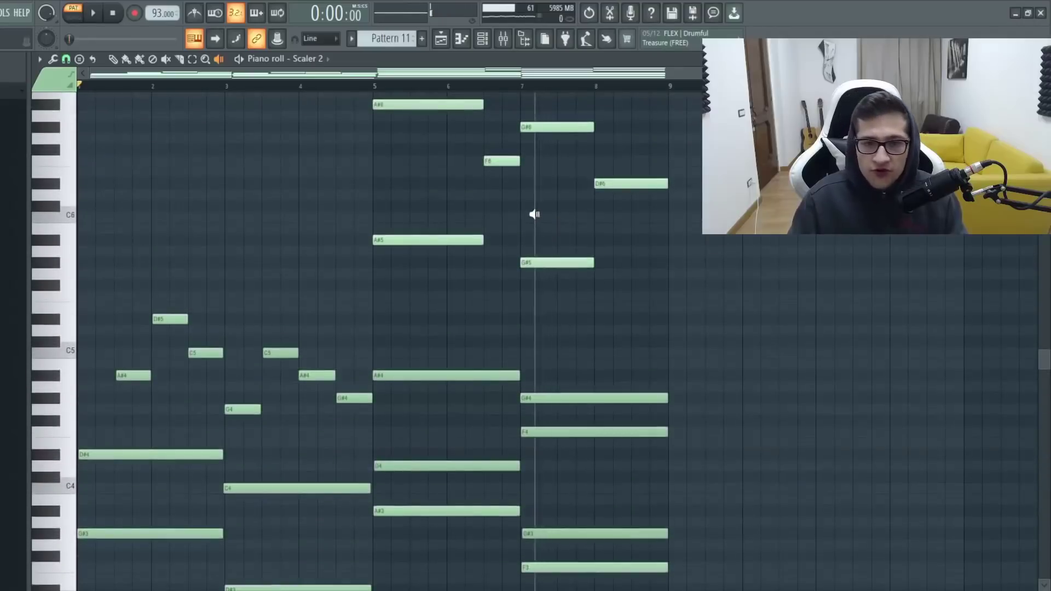
pyautogui.click(535, 214)
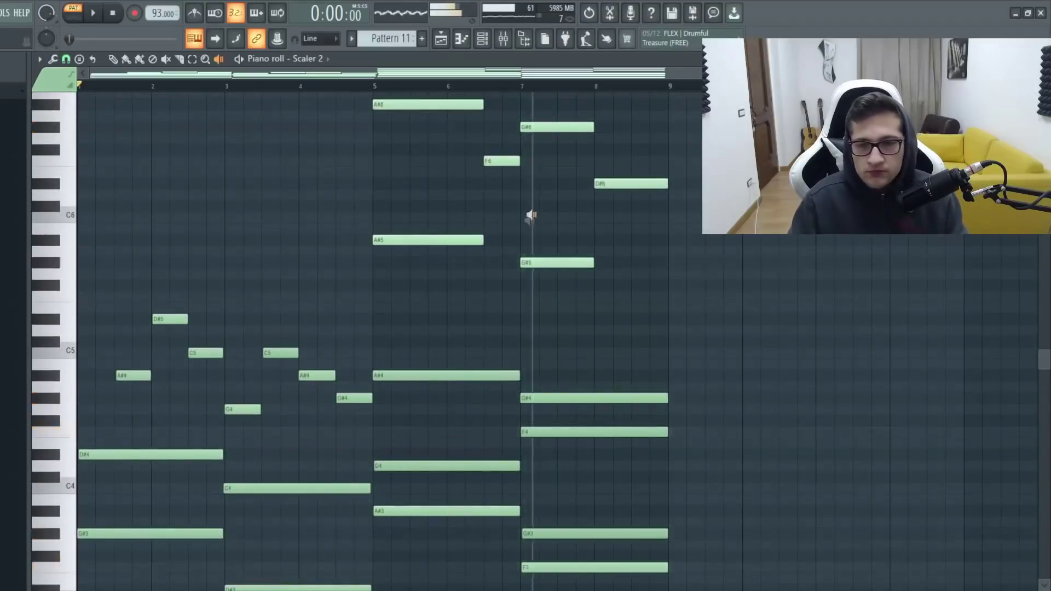
pyautogui.scroll(-5, 517, 219)
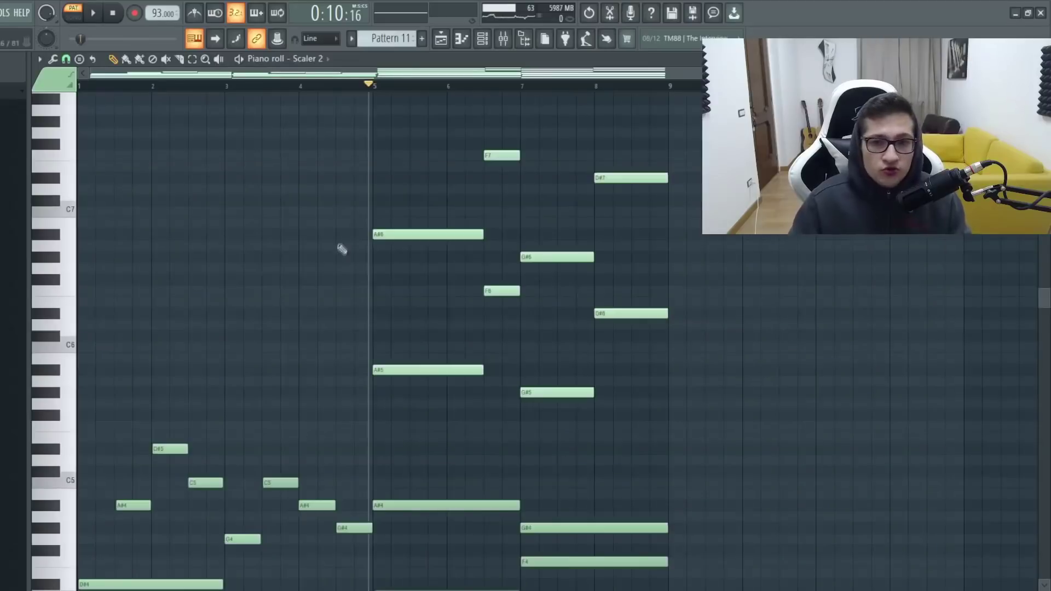
pyautogui.scroll(-2, 551, 235)
pyautogui.scroll(3, 531, 241)
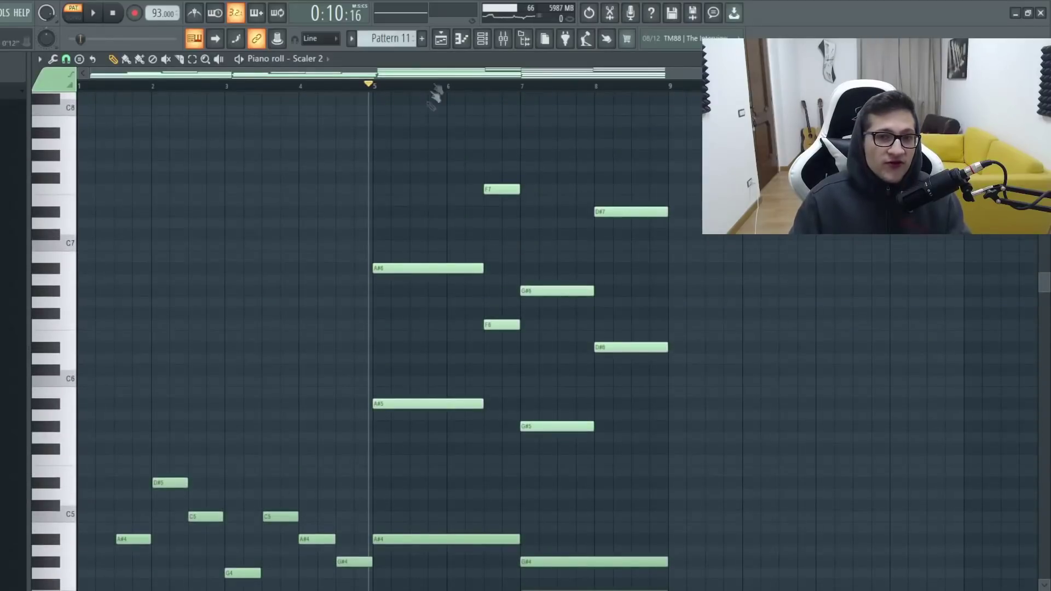
pyautogui.click(446, 45)
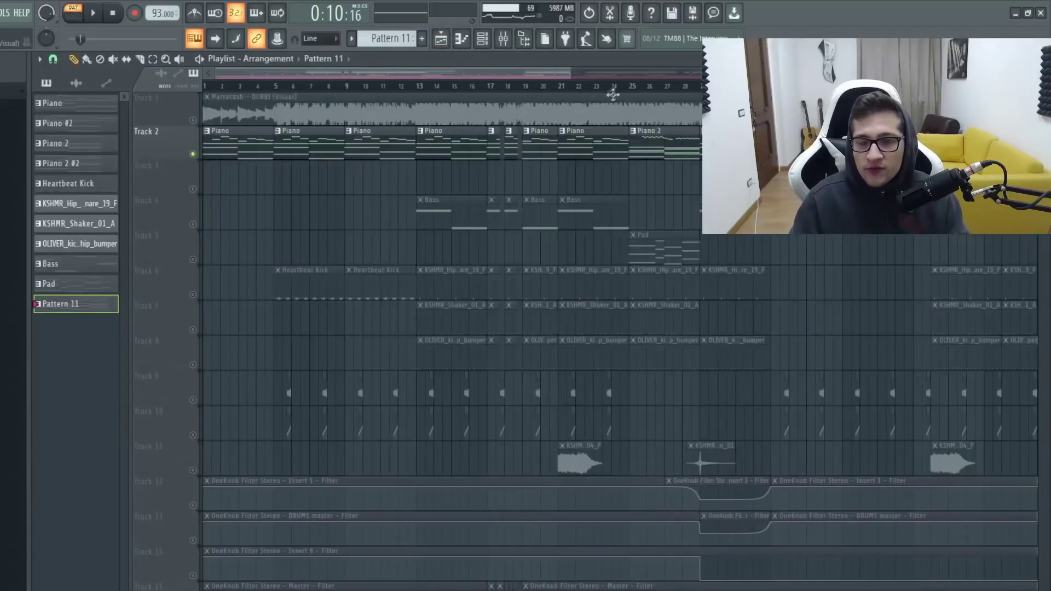
# Jump the song position to bar 25 and bring back the Scaler 2 piano roll with F7
pyautogui.click(636, 94)
pyautogui.scroll(5, 637, 94)
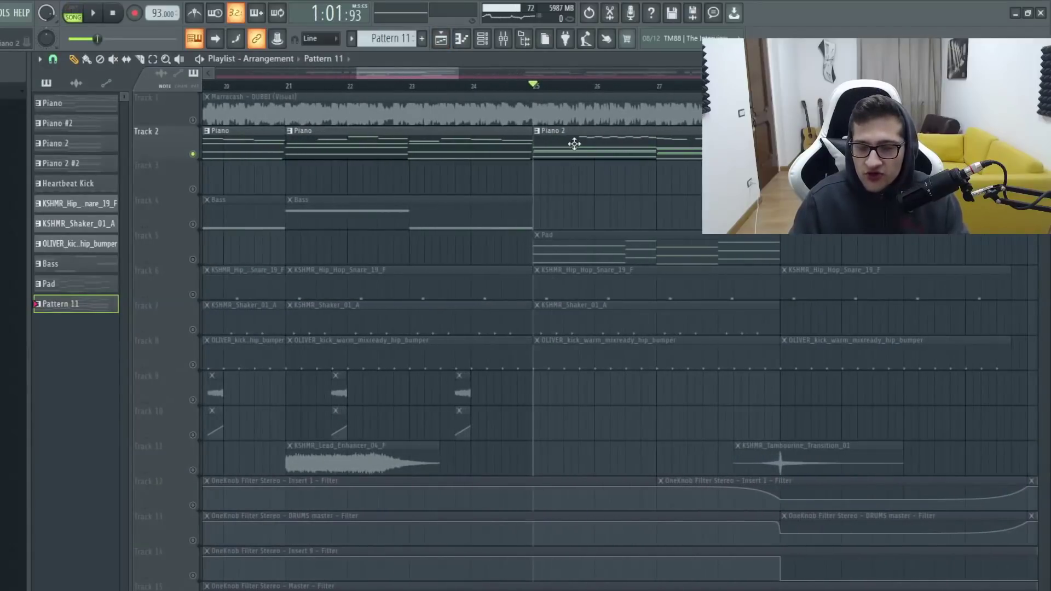
pyautogui.scroll(-5, 502, 206)
pyautogui.press('F7')
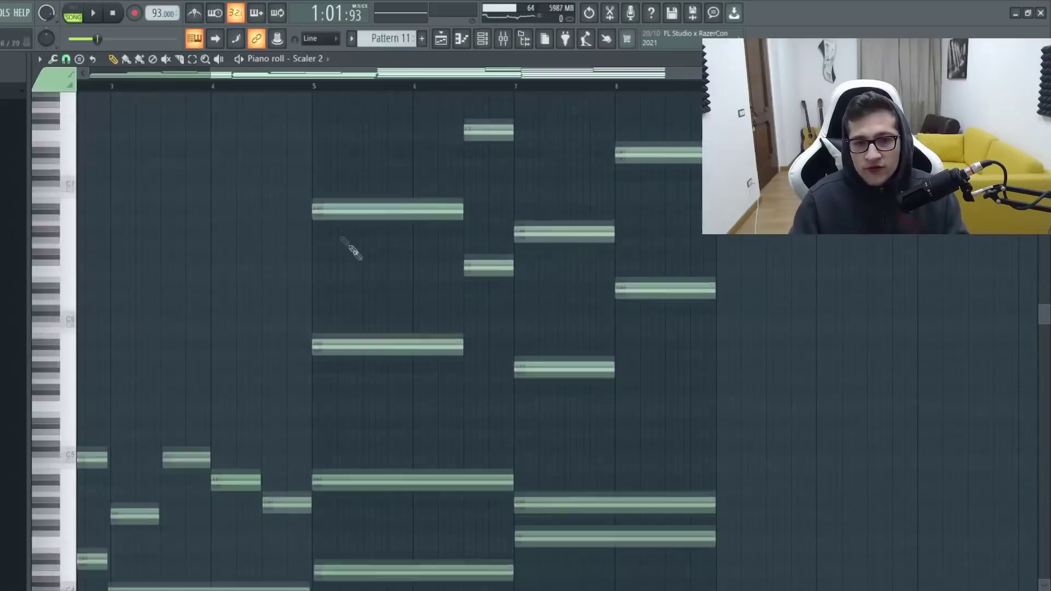
# Try the A#6/A#5 and D# top notes an octave lower, then restore them
pyautogui.click(192, 59)
pyautogui.moveTo(290, 159); pyautogui.dragTo(393, 366)
pyautogui.scroll(-7, 390, 367)
pyautogui.hotkey('ctrl', 'Down')
pyautogui.hotkey('ctrl', 'Down')
pyautogui.hotkey('ctrl', 'Down')
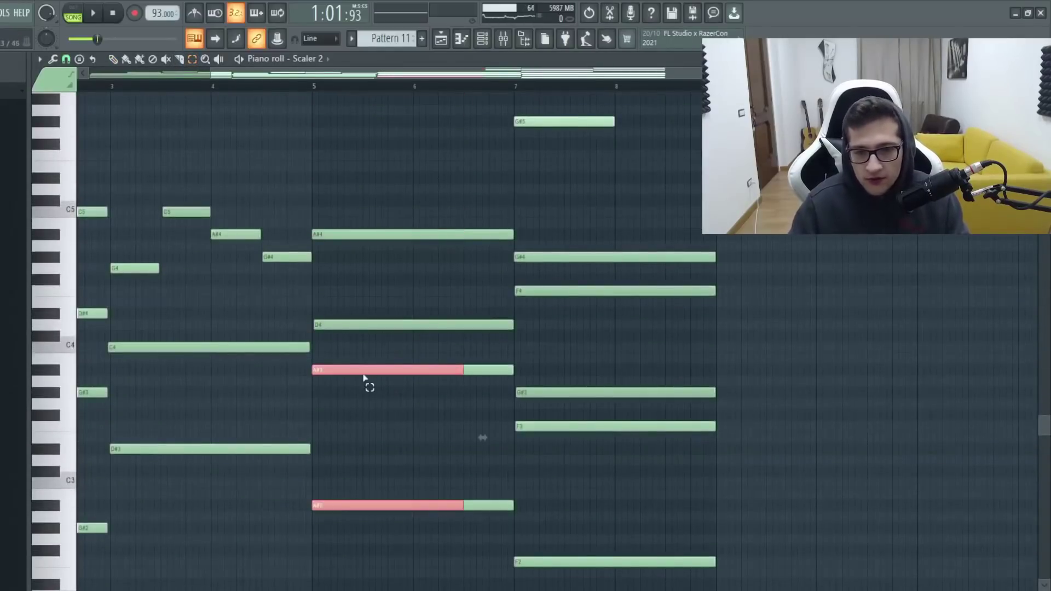
pyautogui.scroll(11, 364, 378)
pyautogui.hotkey('ctrl', 'Up')
pyautogui.hotkey('ctrl', 'Up')
pyautogui.hotkey('ctrl', 'Up')
pyautogui.scroll(-5, 545, 227)
pyautogui.moveTo(572, 173); pyautogui.dragTo(567, 363)
pyautogui.scroll(-4, 582, 368)
pyautogui.hotkey('ctrl', 'Down')
pyautogui.hotkey('ctrl', 'Down')
pyautogui.hotkey('ctrl', 'Down')
pyautogui.scroll(-3, 580, 362)
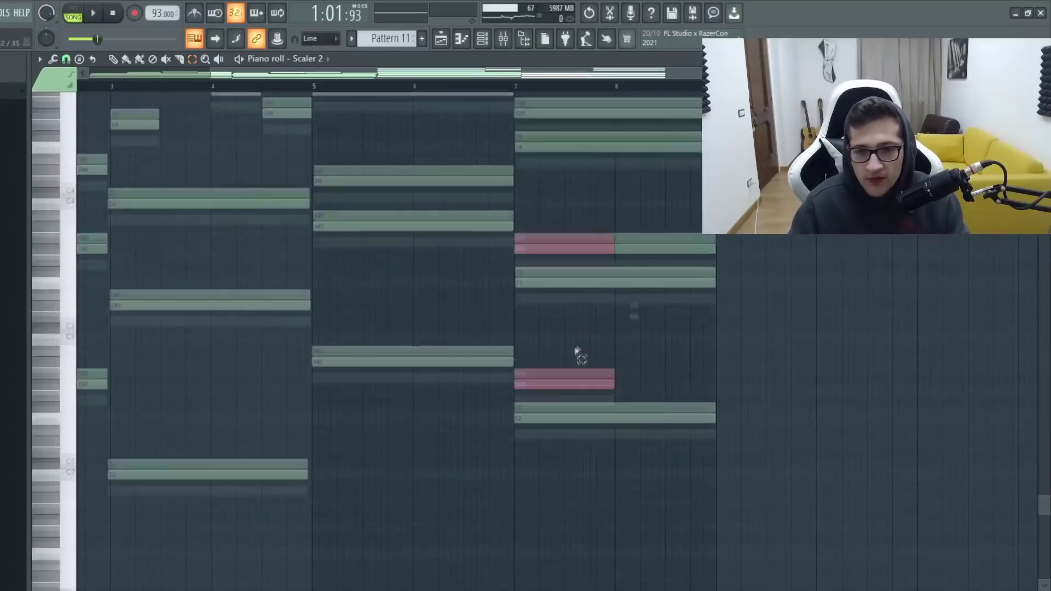
pyautogui.scroll(5, 580, 346)
pyautogui.scroll(-2, 580, 344)
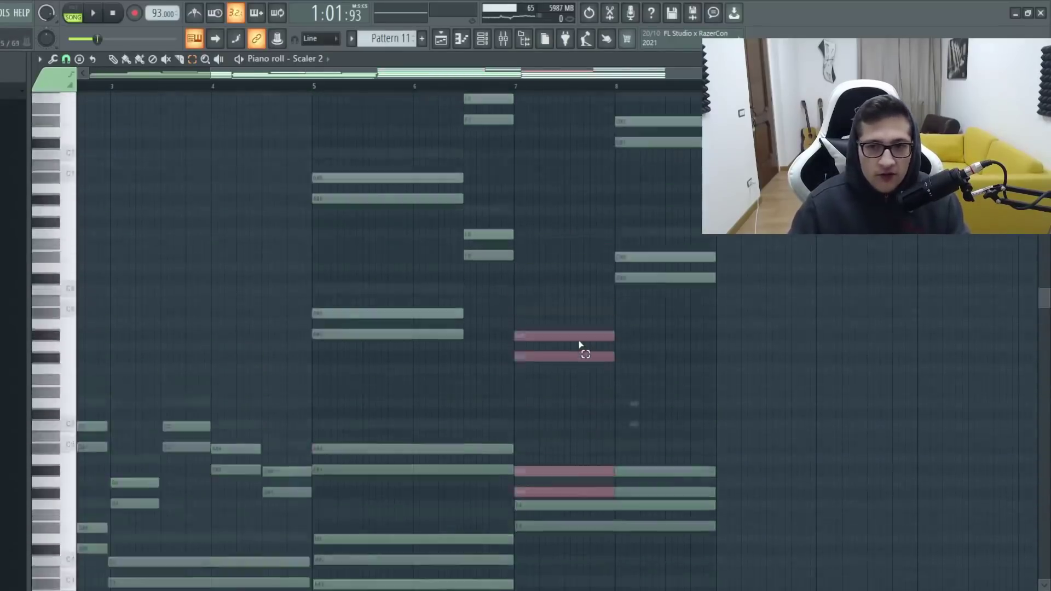
pyautogui.scroll(2, 580, 345)
pyautogui.hotkey('ctrl', 'Up')
# Drop D#7 and D#6 an octave, return them to pitch, and deselect
pyautogui.moveTo(706, 364); pyautogui.dragTo(651, 155)
pyautogui.hotkey('ctrl', 'Down')
pyautogui.hotkey('ctrl', 'Up')
pyautogui.scroll(-2, 648, 148)
pyautogui.moveTo(677, 340); pyautogui.dragTo(652, 424)
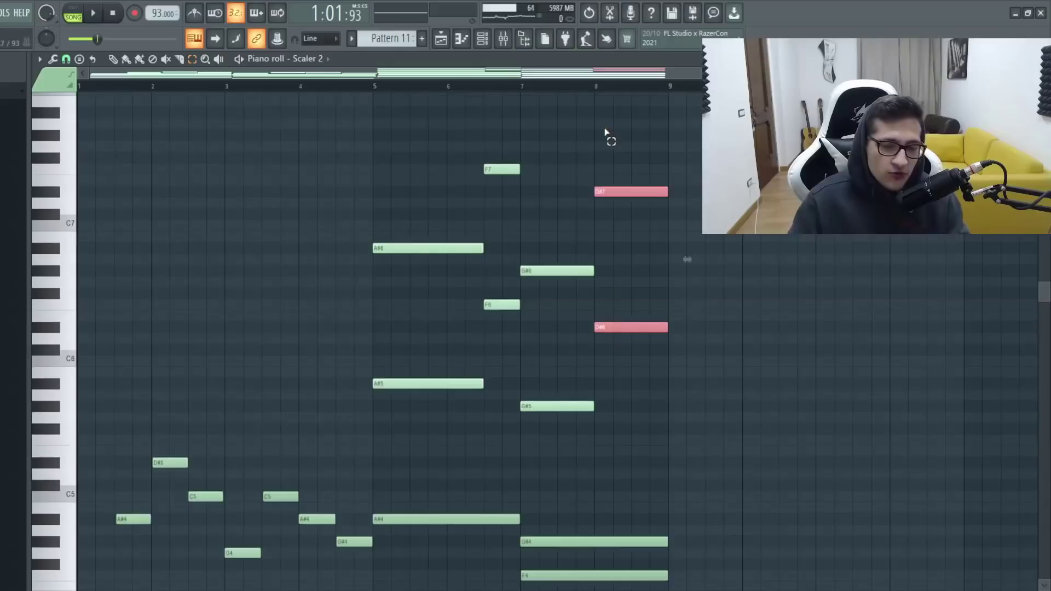
pyautogui.moveTo(604, 121); pyautogui.dragTo(647, 350)
pyautogui.moveTo(648, 355); pyautogui.dragTo(585, 85)
pyautogui.moveTo(621, 180); pyautogui.dragTo(642, 398)
pyautogui.click(597, 385)
pyautogui.scroll(-4, 476, 364)
pyautogui.scroll(3, 479, 383)
pyautogui.moveTo(499, 432); pyautogui.dragTo(330, 110)
# Deselect the top notes and drag the song position to bar 24 in the Playlist
pyautogui.click(310, 157)
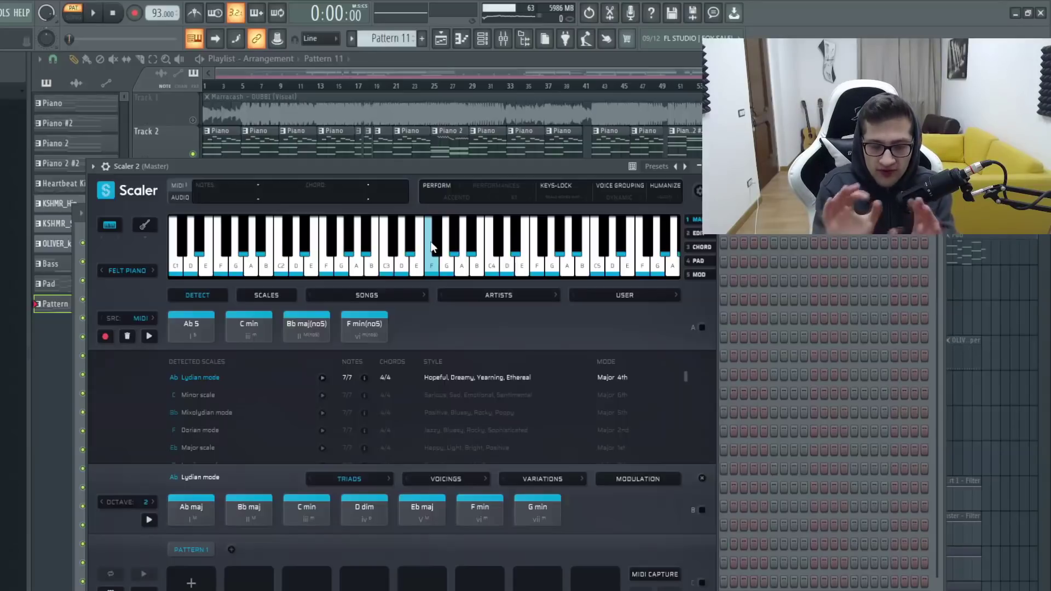
pyautogui.moveTo(472, 92)
pyautogui.mouseDown()
pyautogui.moveTo(213, 102)
pyautogui.moveTo(248, 94)
pyautogui.mouseUp()
pyautogui.moveTo(322, 91); pyautogui.dragTo(424, 82)
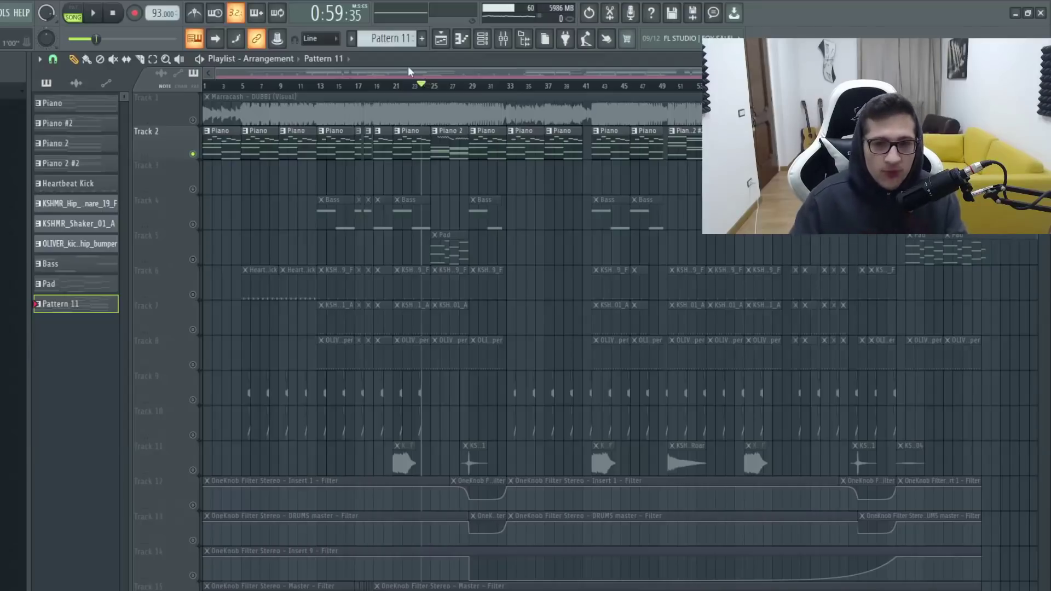
# From bar 5, open the Kick [ Might ] channel and compare its Insert 3 effects bypassed
pyautogui.click(241, 86)
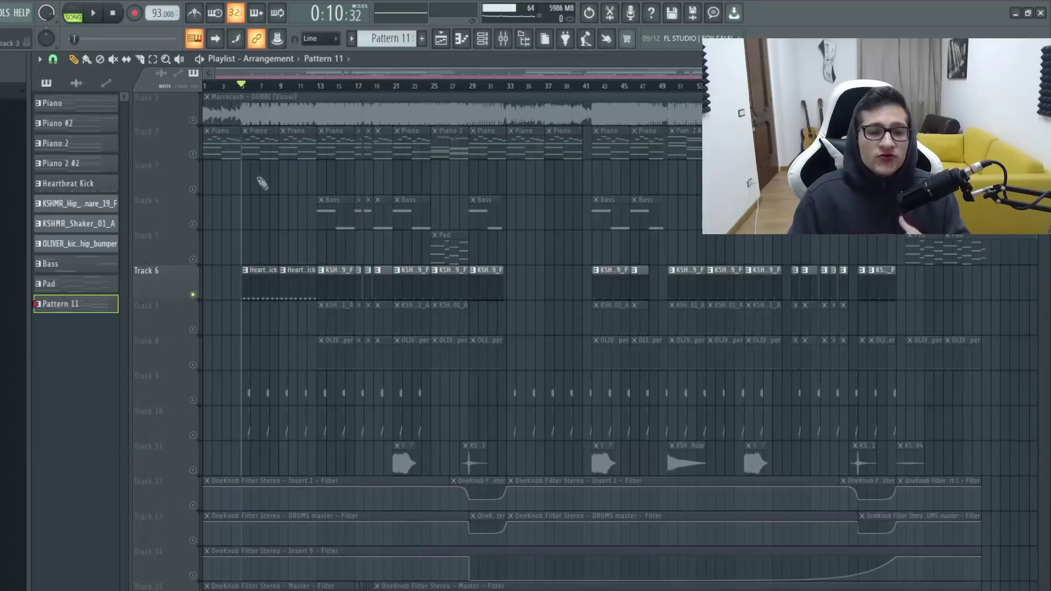
pyautogui.click(483, 39)
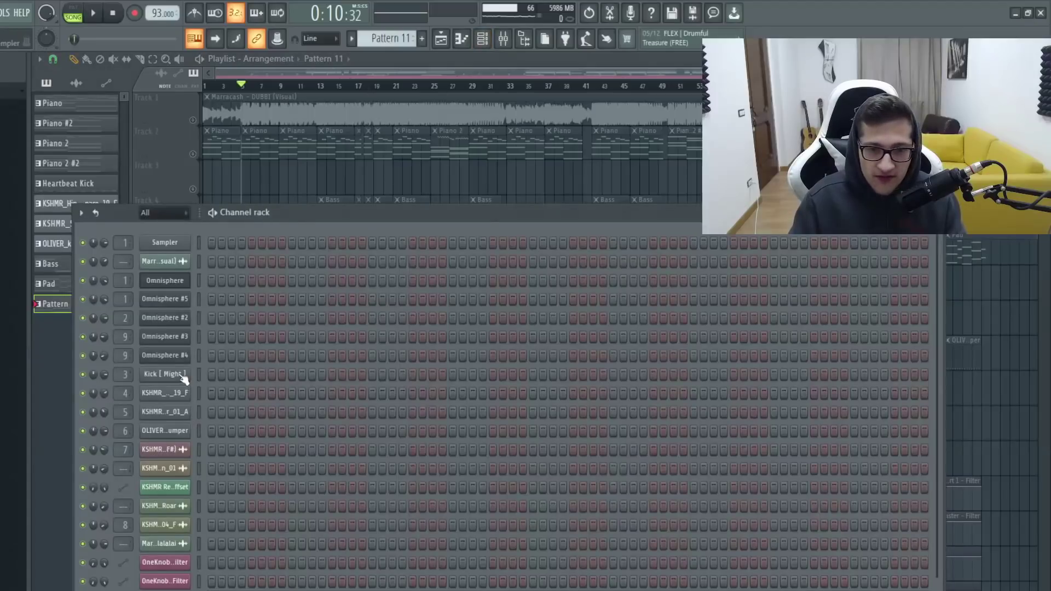
pyautogui.click(183, 377)
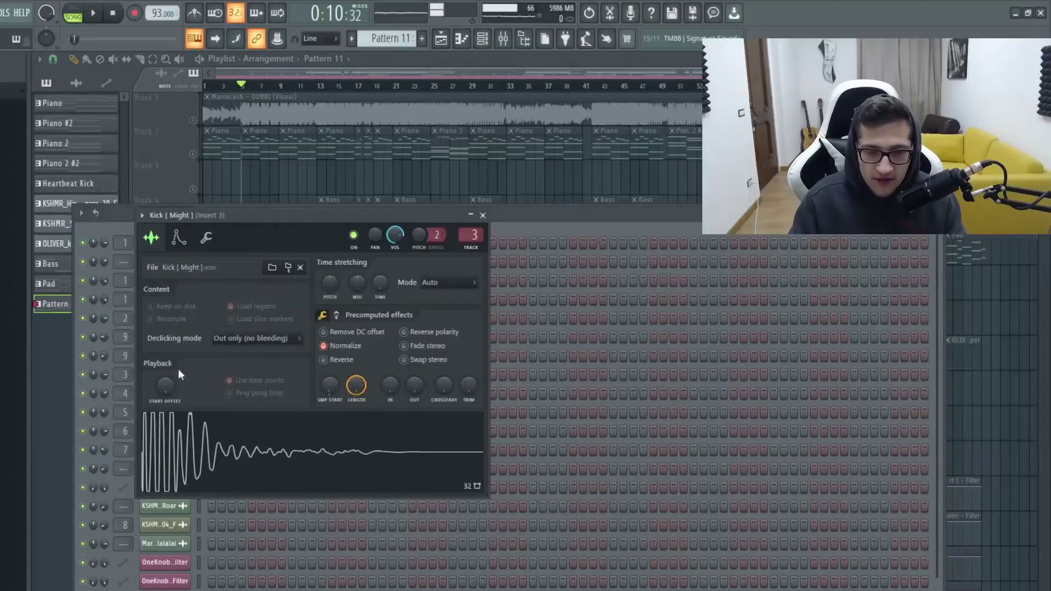
pyautogui.click(502, 39)
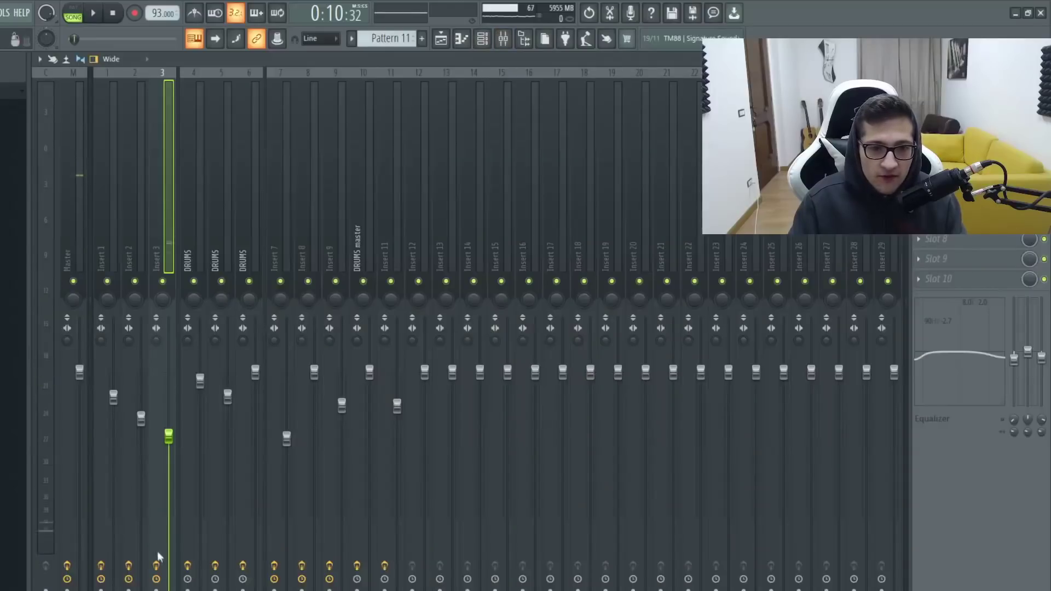
pyautogui.click(159, 564)
pyautogui.click(485, 39)
# Check the Kick [ Might ] volume envelope, then return to its sample settings
pyautogui.click(484, 40)
pyautogui.click(186, 376)
pyautogui.click(179, 237)
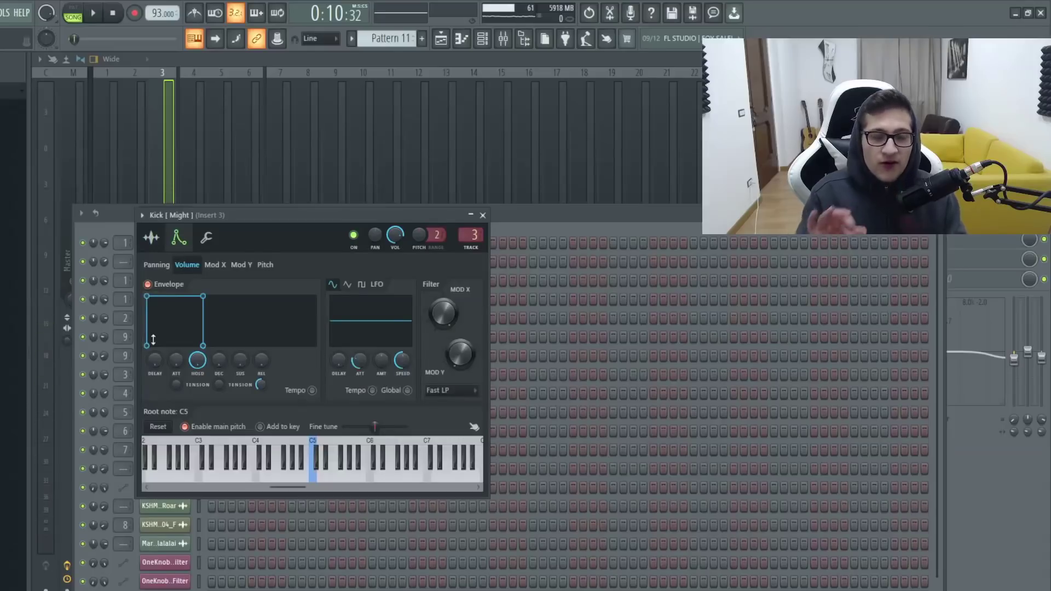
pyautogui.click(152, 239)
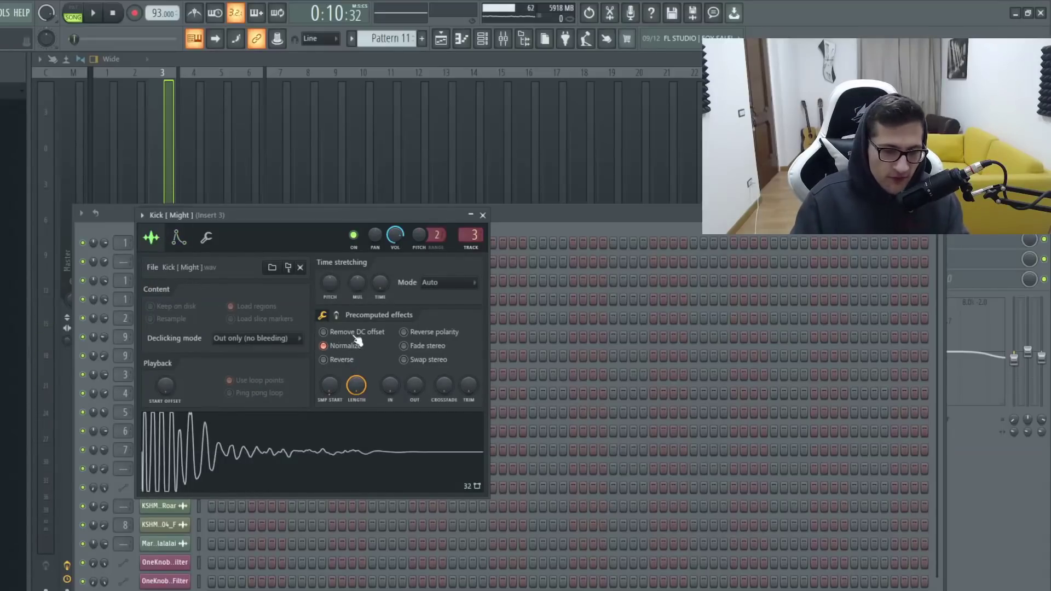
# Inspect Insert 3's Pro-Q 3 and Decapitator, then open the Heartbeat Kick pattern
pyautogui.click(969, 100)
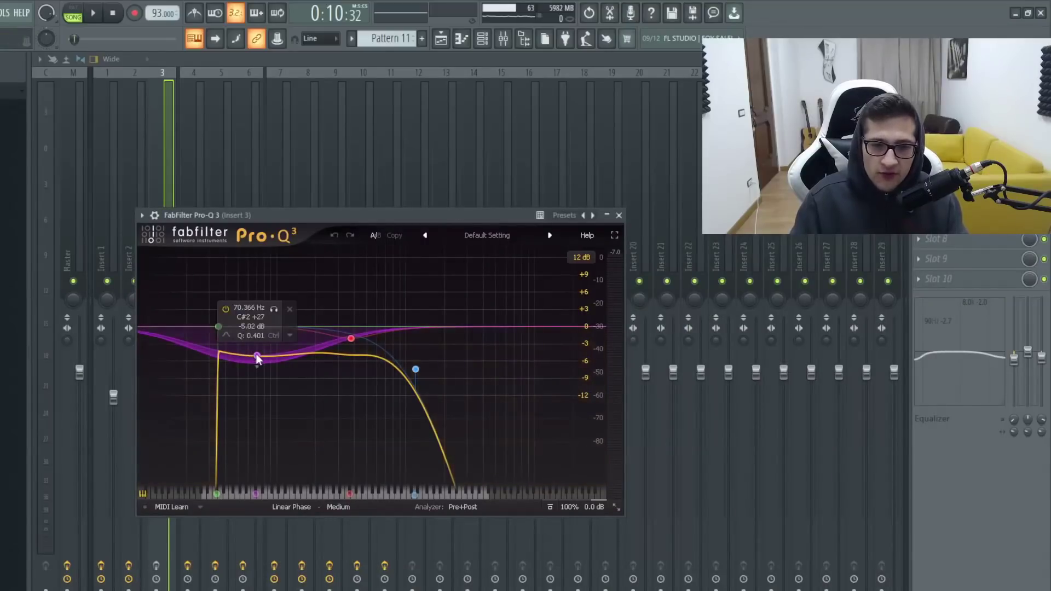
pyautogui.moveTo(351, 338)
pyautogui.click(969, 119)
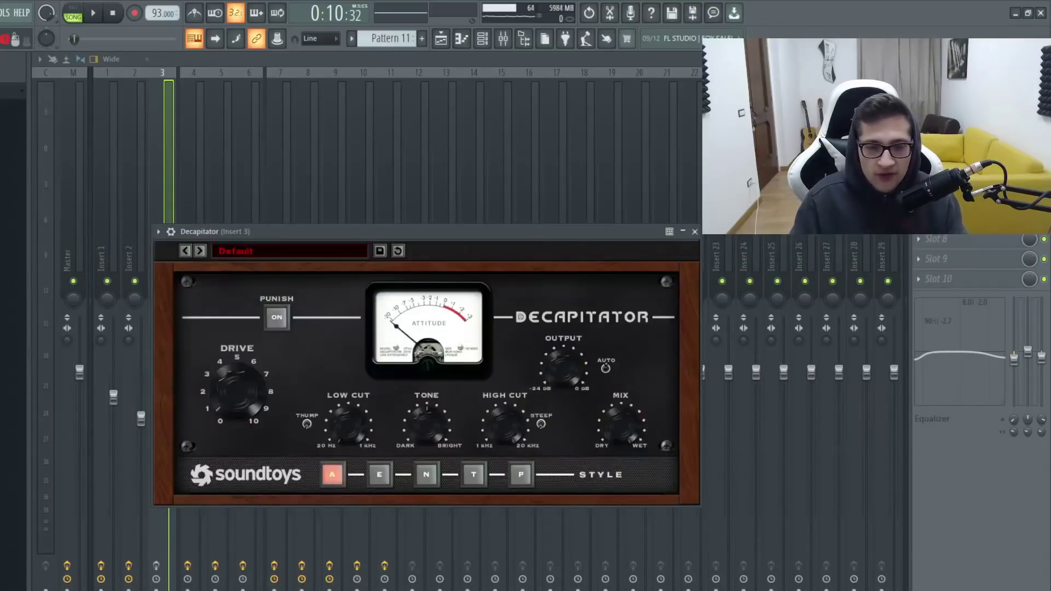
pyautogui.click(158, 199)
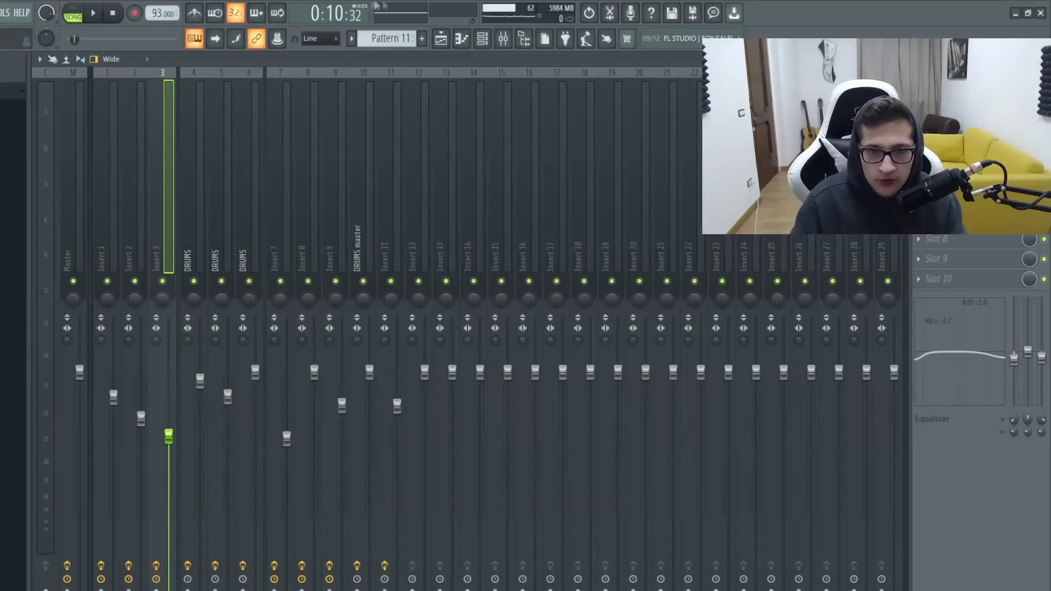
pyautogui.click(440, 38)
pyautogui.doubleClick(266, 269)
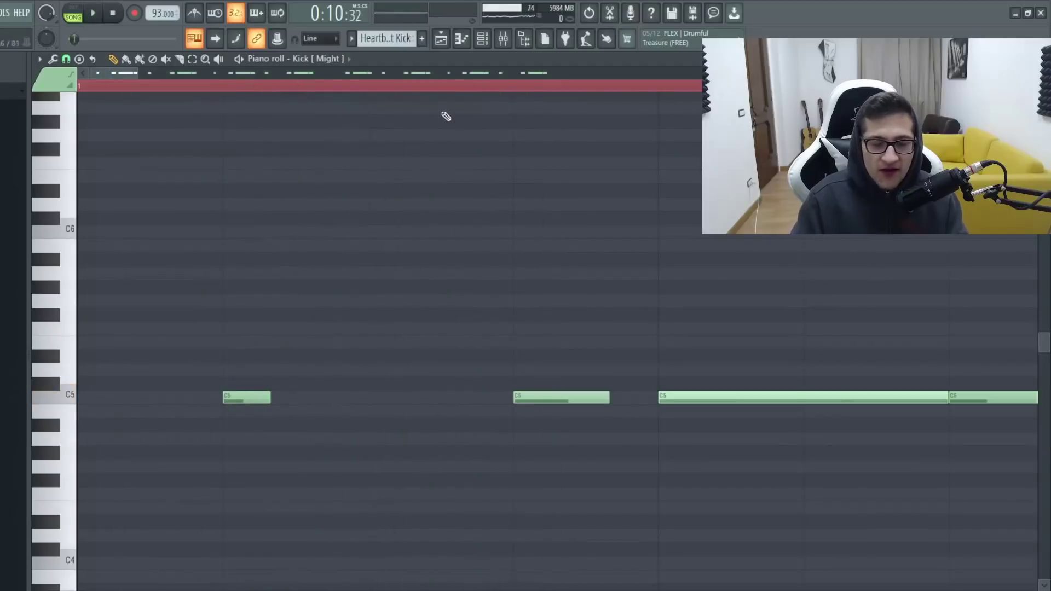
# Play the Kick pattern and inspect its C5 note properties in the event editor
pyautogui.scroll(-4, 304, 296)
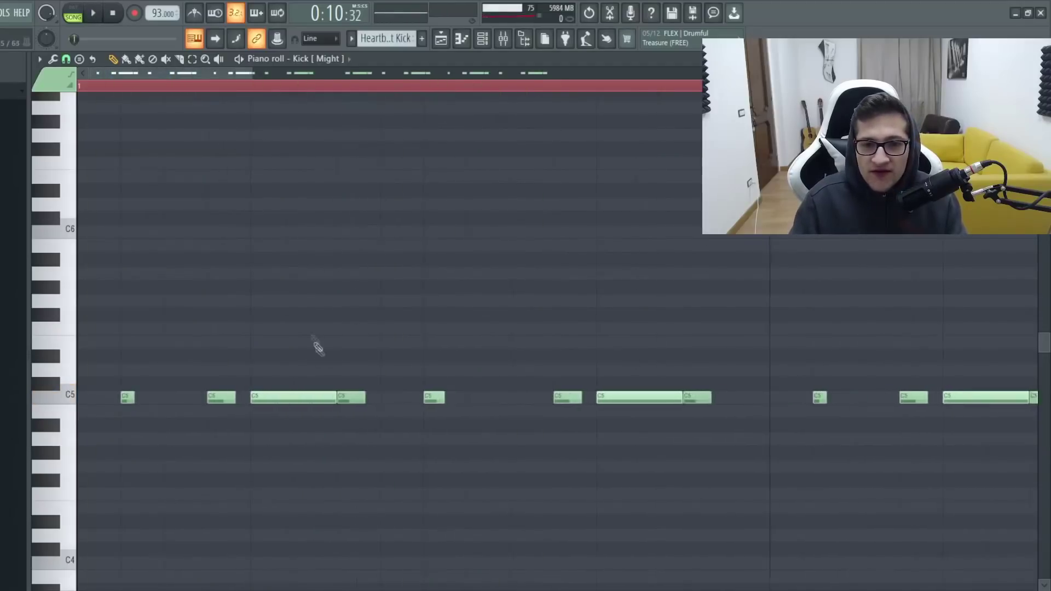
pyautogui.press('space')
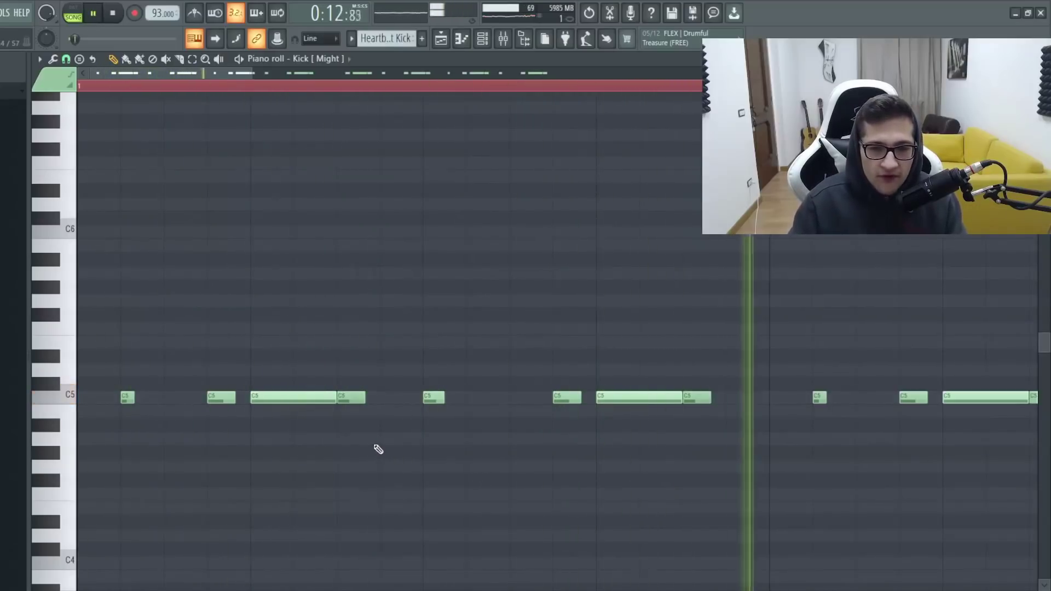
pyautogui.press('space')
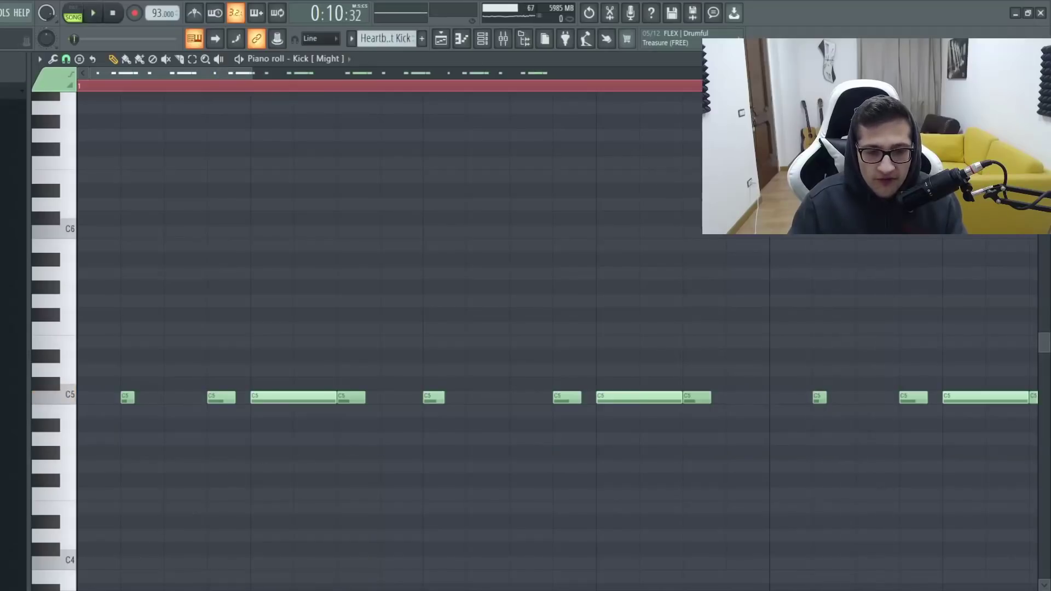
pyautogui.moveTo(106, 589); pyautogui.dragTo(94, 438)
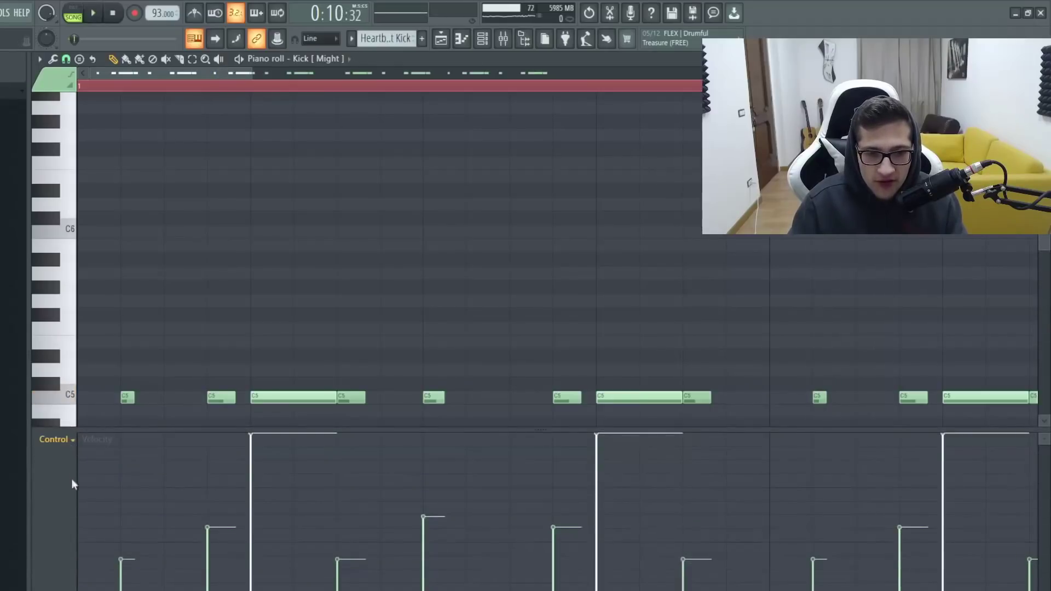
pyautogui.click(71, 502)
pyautogui.keyDown('ctrl'); pyautogui.scroll(-3, 90, 506); pyautogui.keyUp('ctrl')
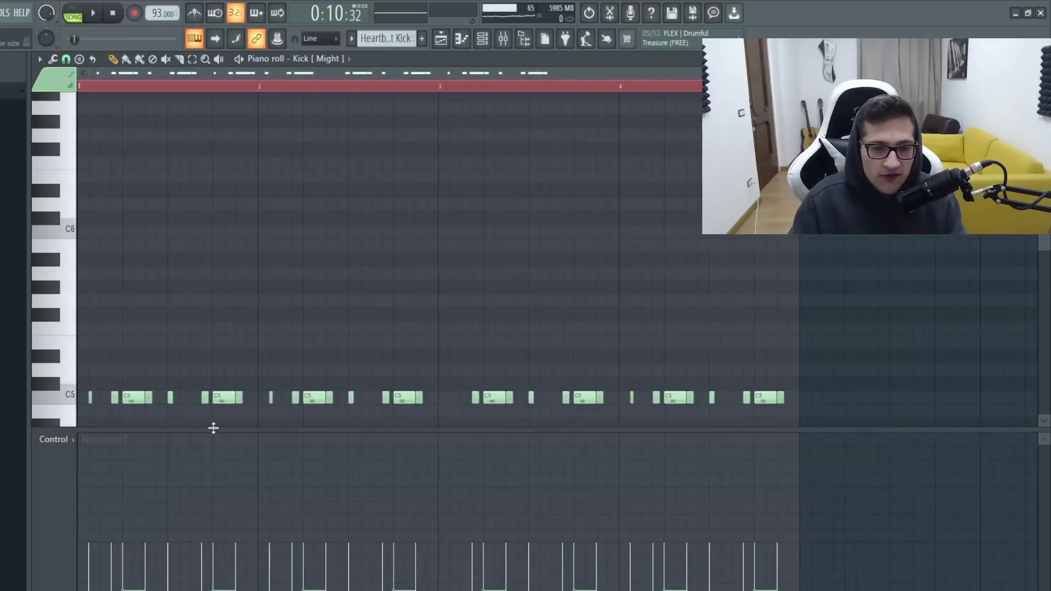
pyautogui.moveTo(213, 427); pyautogui.dragTo(215, 562)
pyautogui.click(81, 589)
pyautogui.scroll(2, 147, 194)
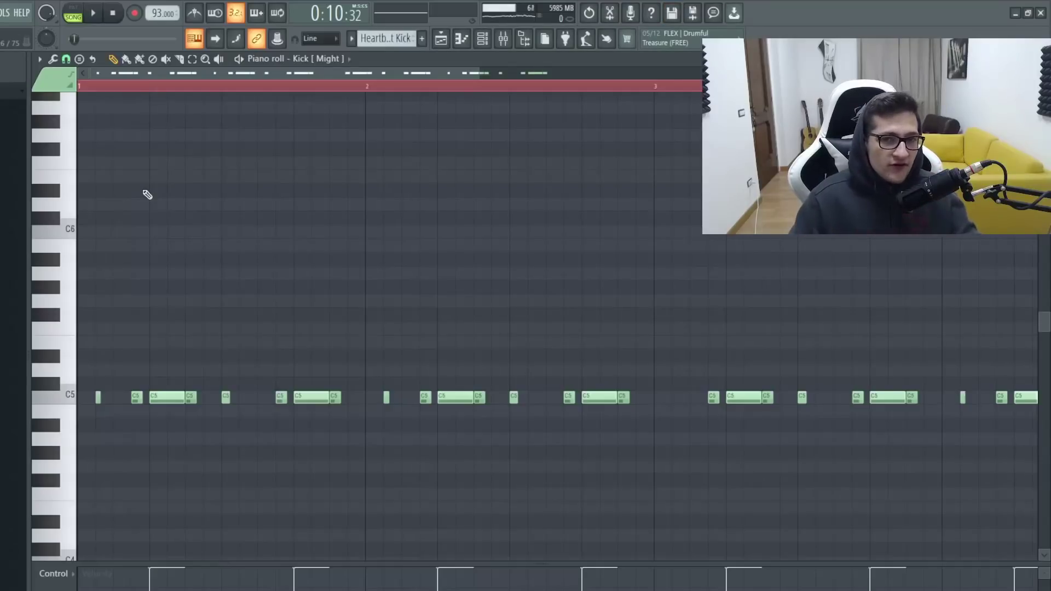
# Play the Heartbeat Kick clip's notes, then stop back on the Playlist
pyautogui.click(441, 39)
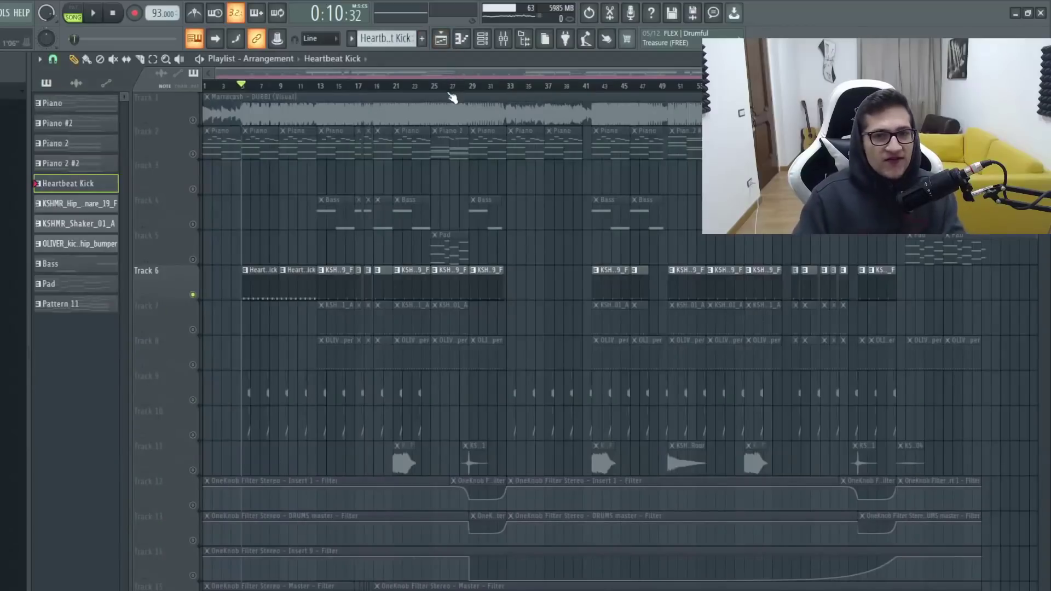
pyautogui.doubleClick(266, 284)
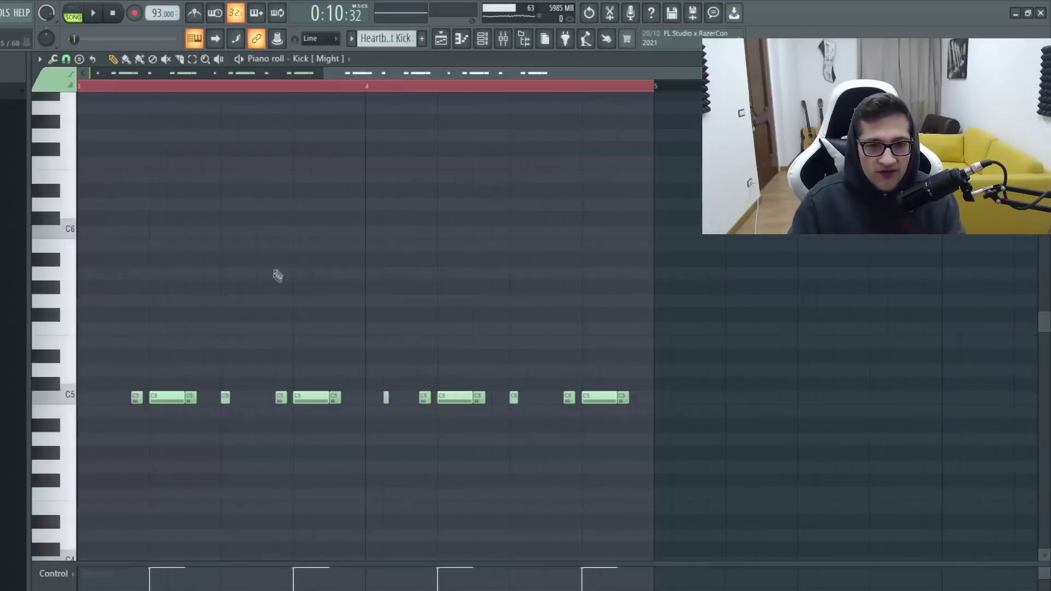
pyautogui.press('space')
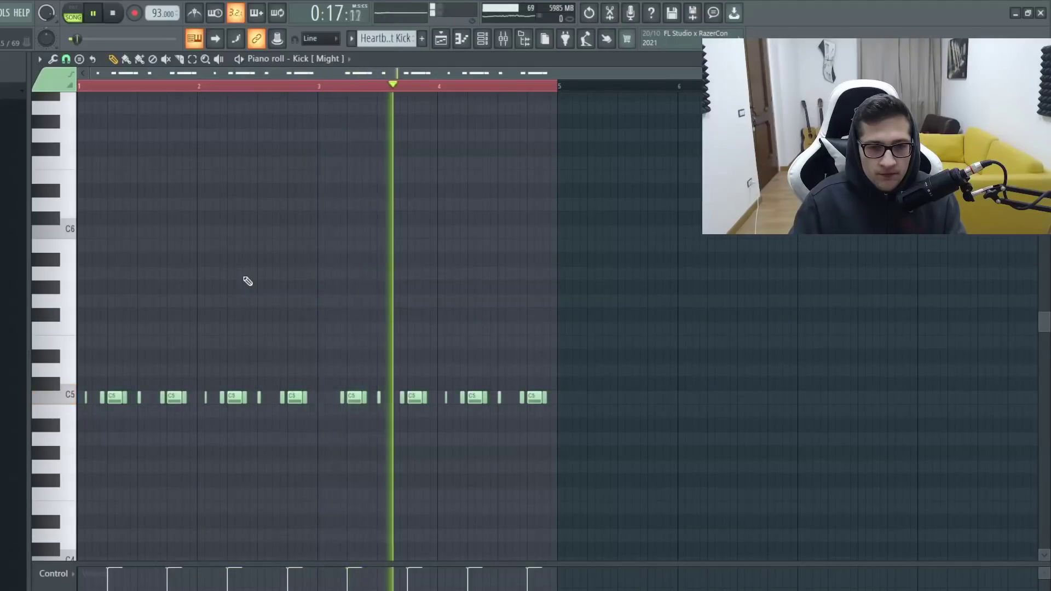
pyautogui.click(441, 40)
pyautogui.press('space')
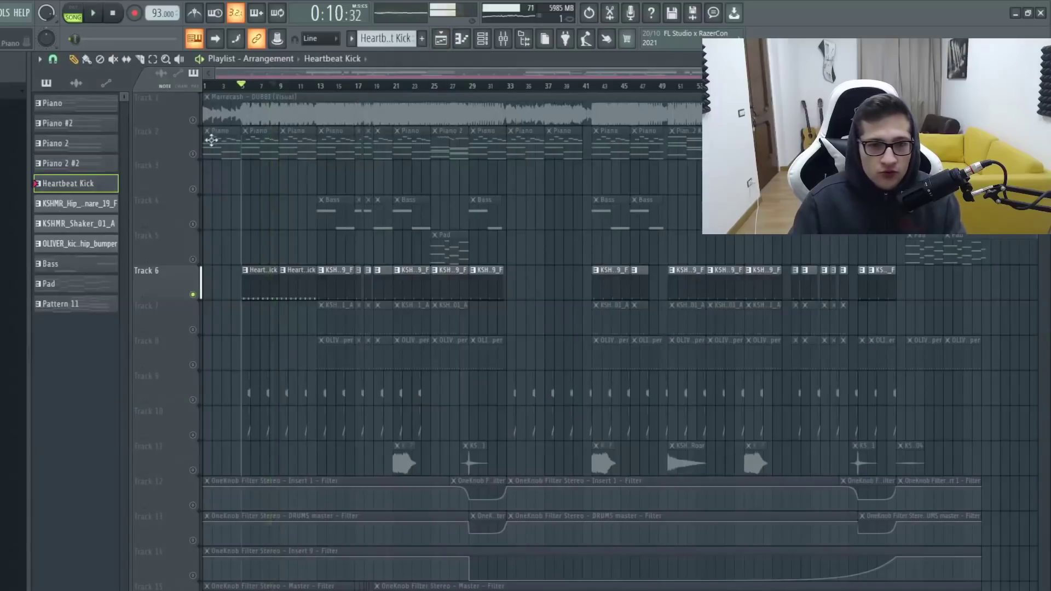
# Select Tracks 9–10, set the position near bar 5.6, and open KSHMR Reverse Synth 07 settings
pyautogui.scroll(4, 218, 300)
pyautogui.moveTo(200, 404); pyautogui.dragTo(195, 434)
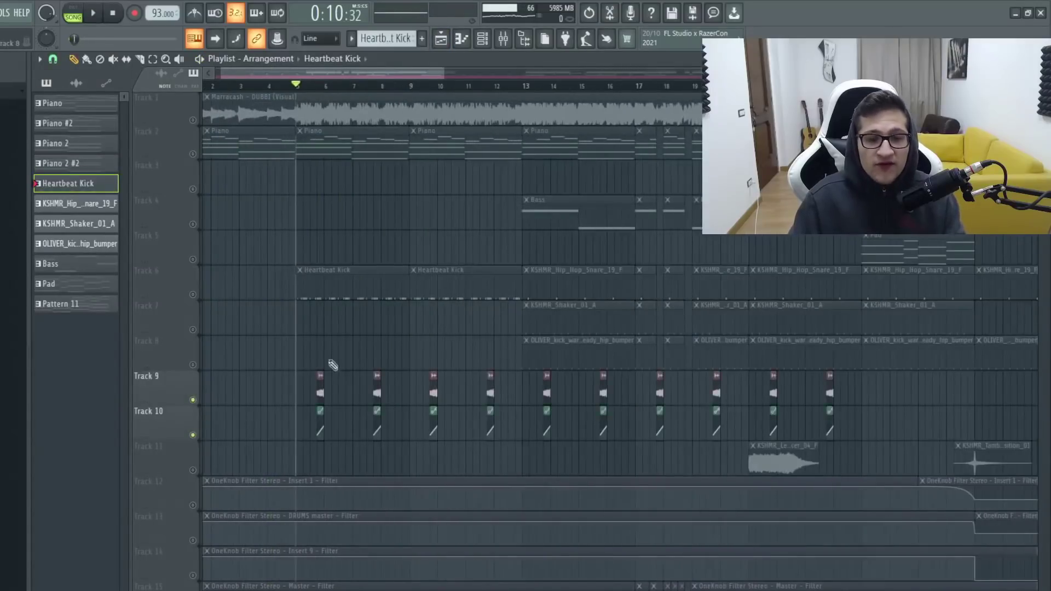
pyautogui.scroll(4, 324, 366)
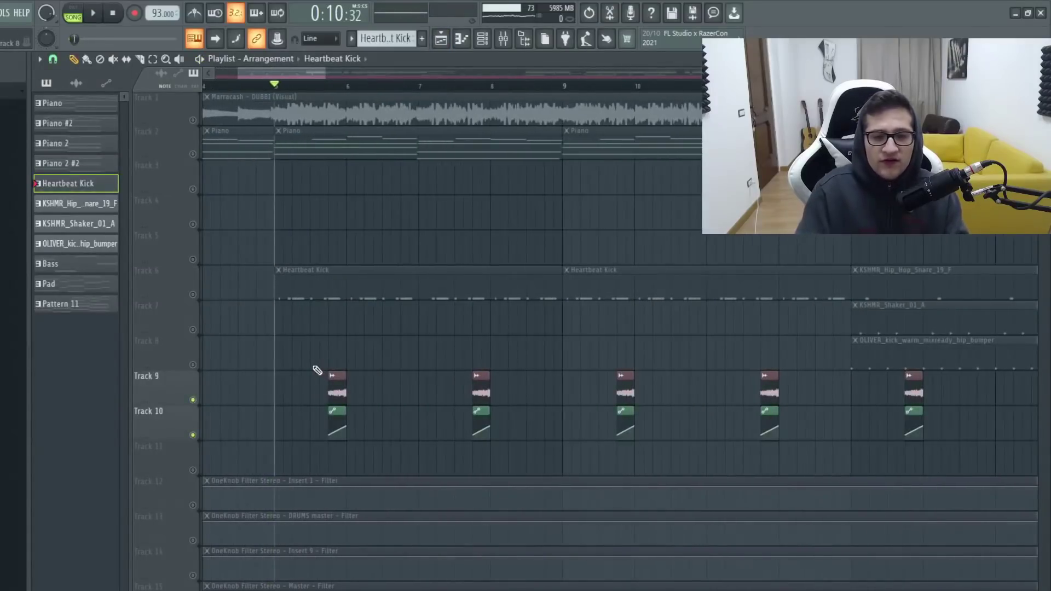
pyautogui.scroll(5, 317, 371)
pyautogui.click(351, 86)
pyautogui.scroll(1, 387, 391)
pyautogui.doubleClick(387, 390)
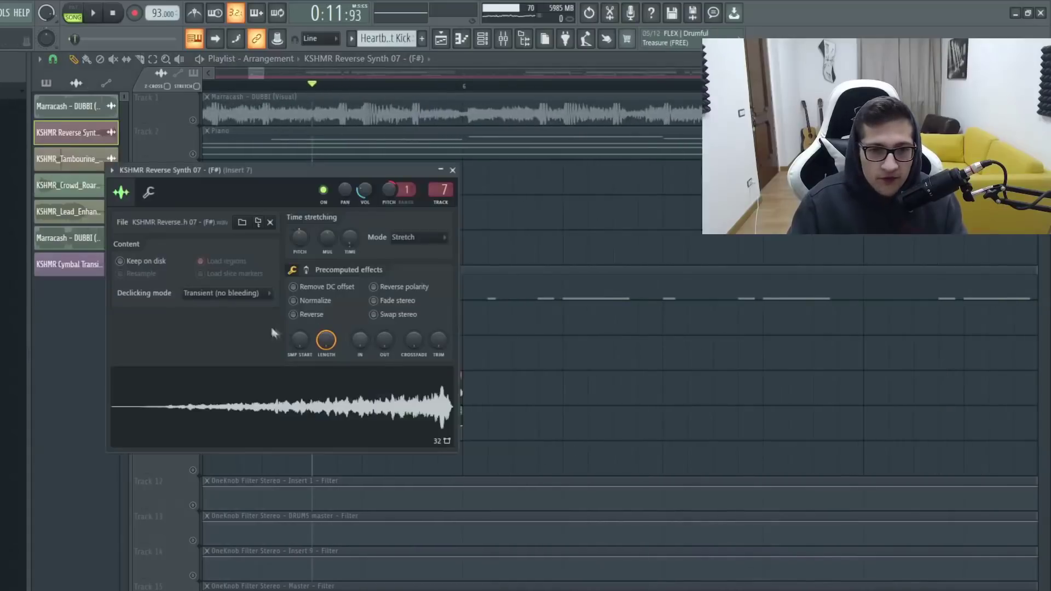
# Open the Piano clip, delete the C3, D#3 and F3 notes in bar 1, and return to the Playlist
pyautogui.click(453, 170)
pyautogui.doubleClick(439, 151)
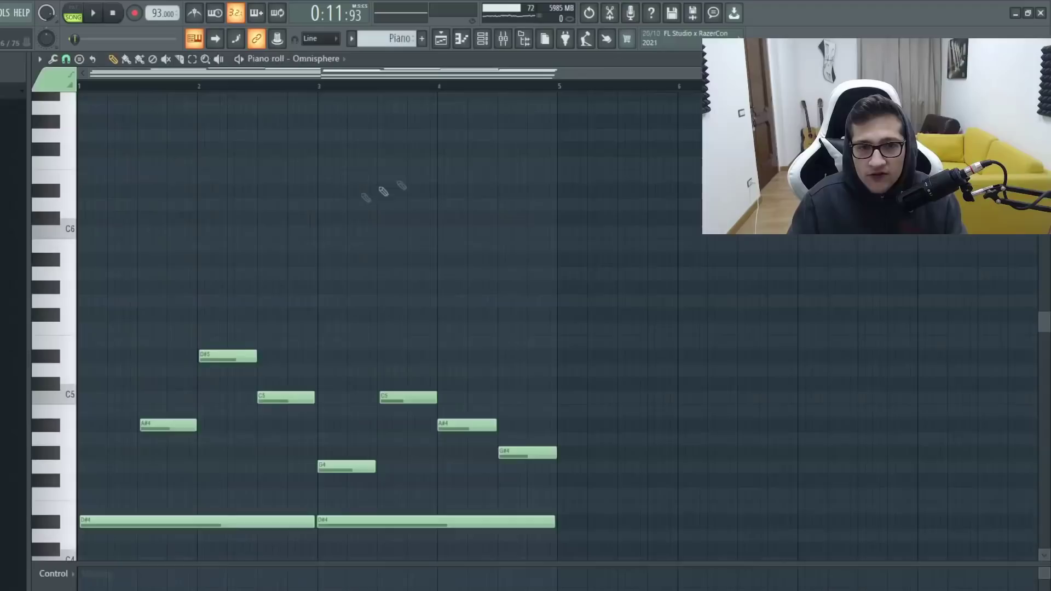
pyautogui.scroll(-6, 236, 236)
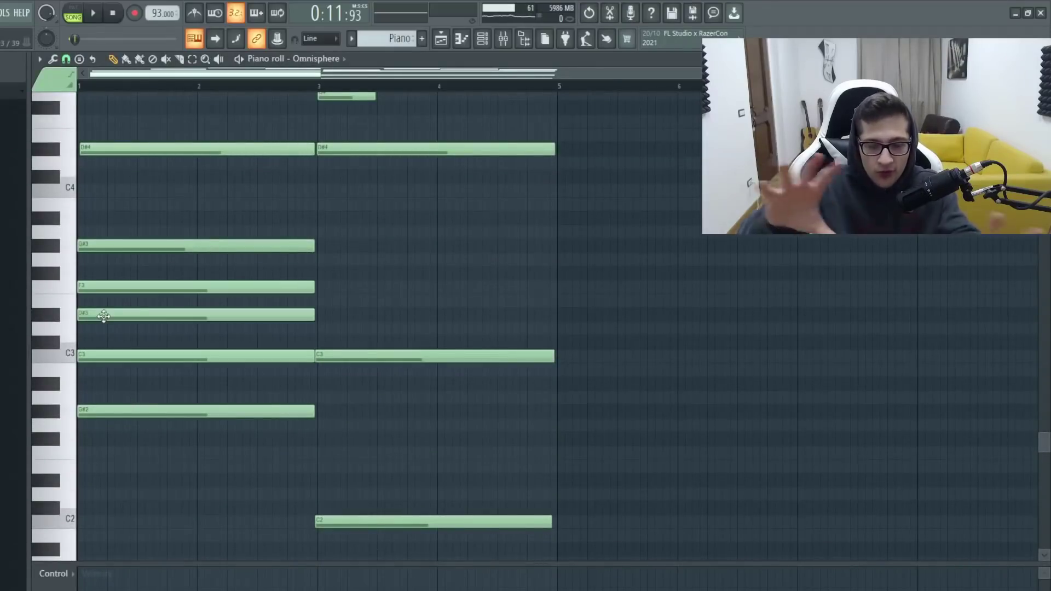
pyautogui.rightClick(106, 357)
pyautogui.rightClick(106, 315)
pyautogui.rightClick(109, 287)
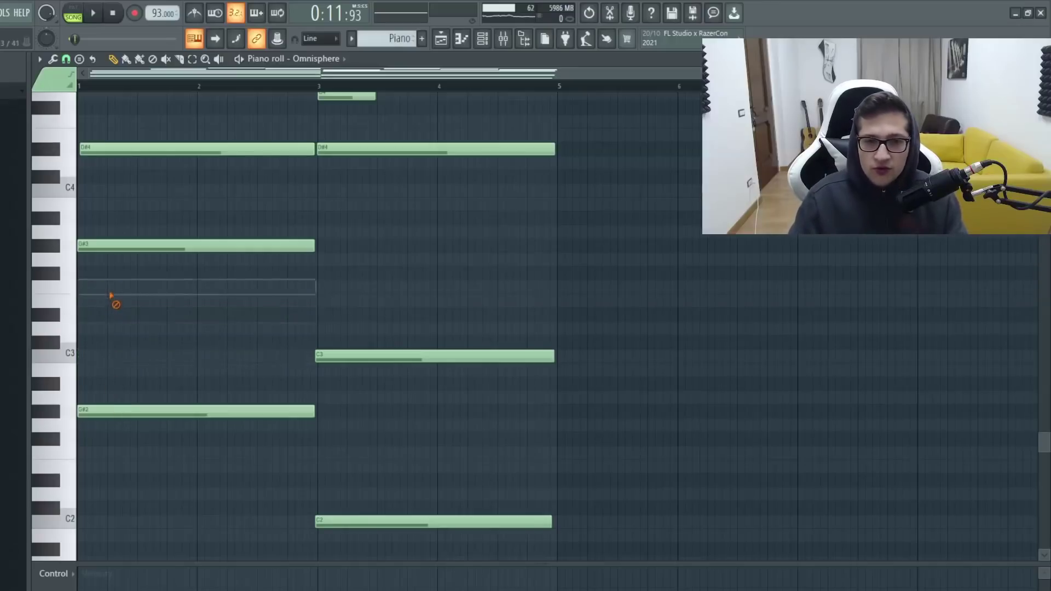
pyautogui.click(440, 38)
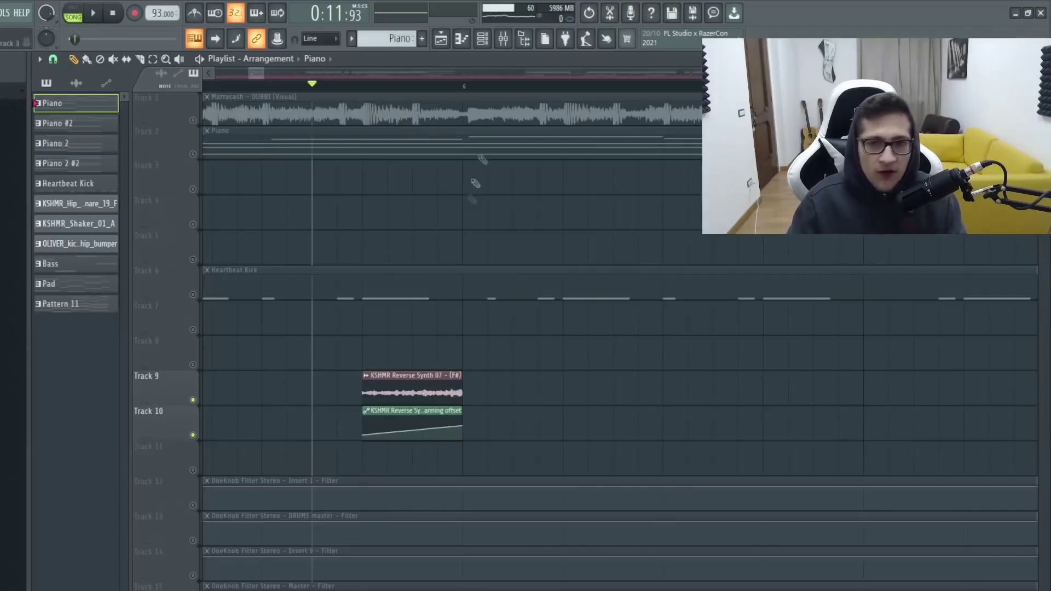
pyautogui.click(503, 39)
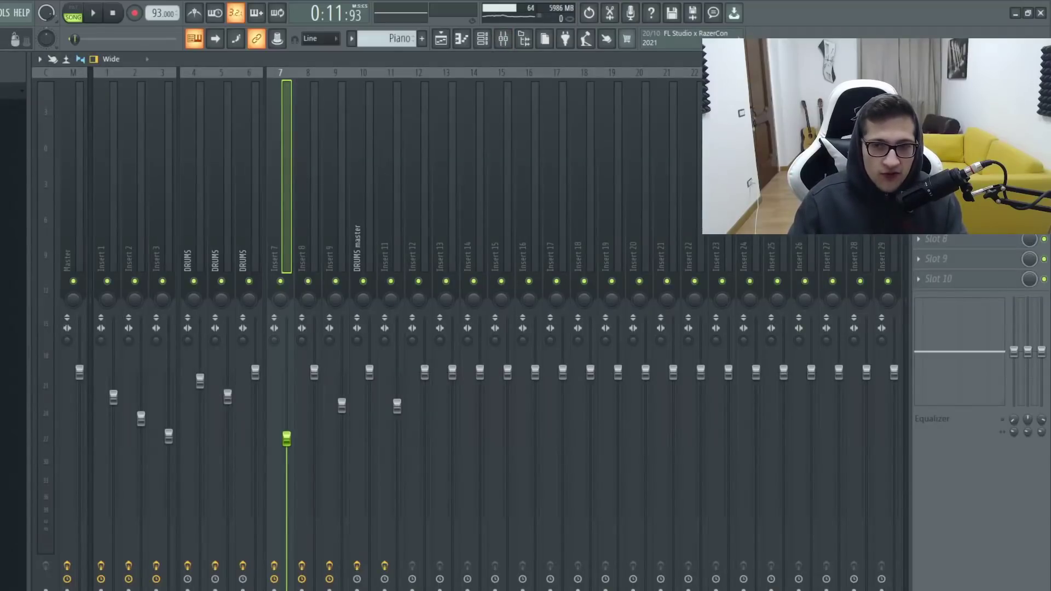
pyautogui.click(955, 99)
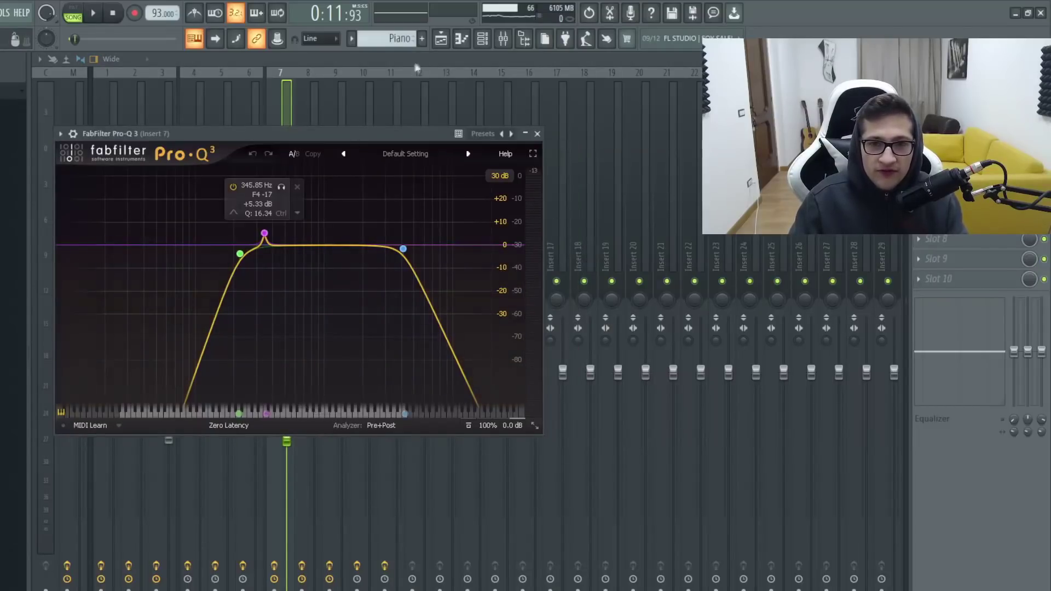
pyautogui.click(440, 42)
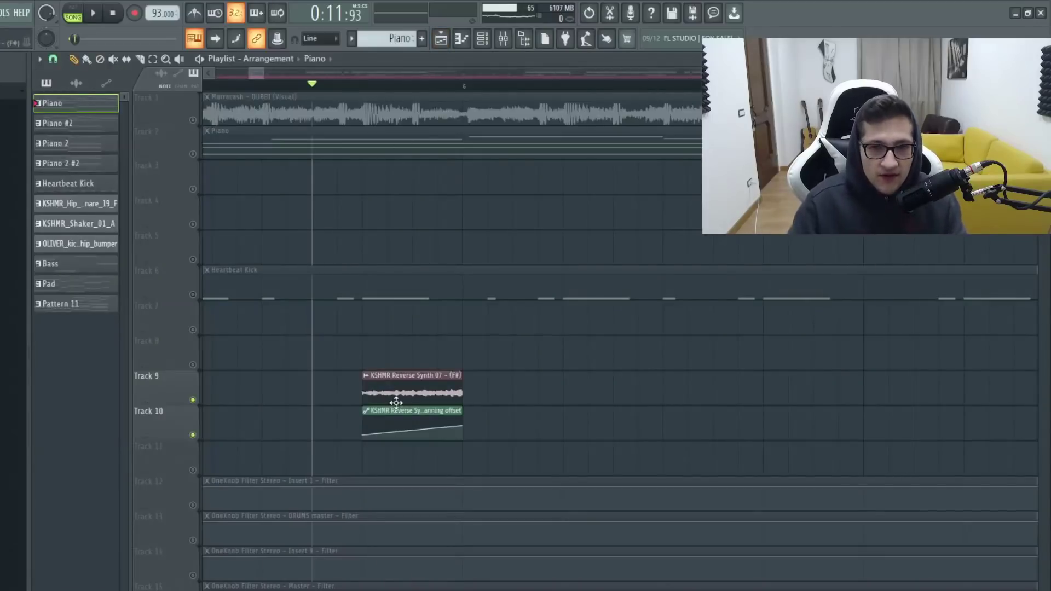
# Play a short stretch of the arrangement, then mute Track 1's reference audio
pyautogui.press('space')
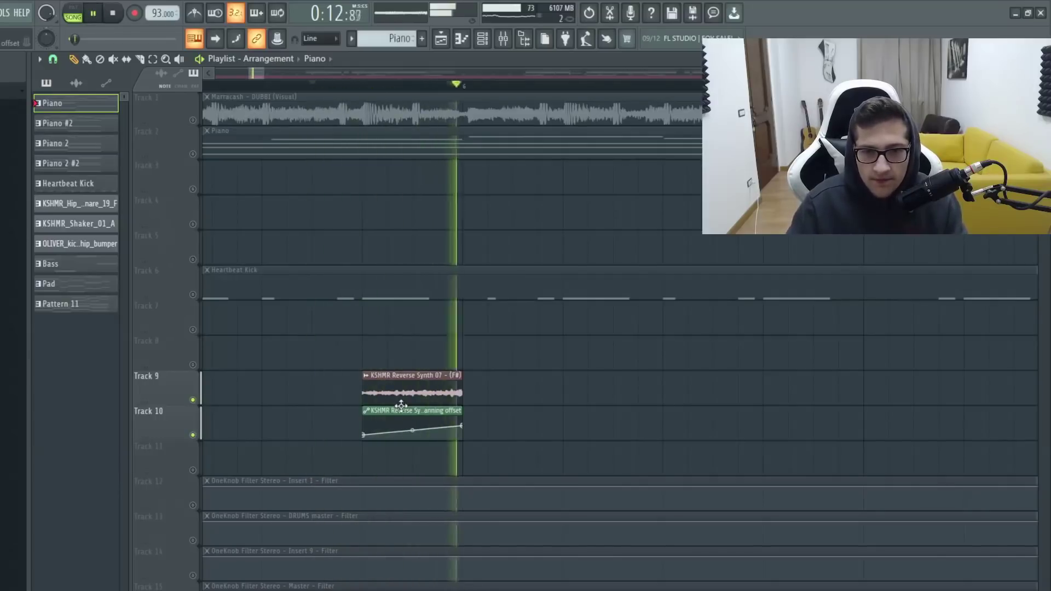
pyautogui.scroll(-3, 392, 348)
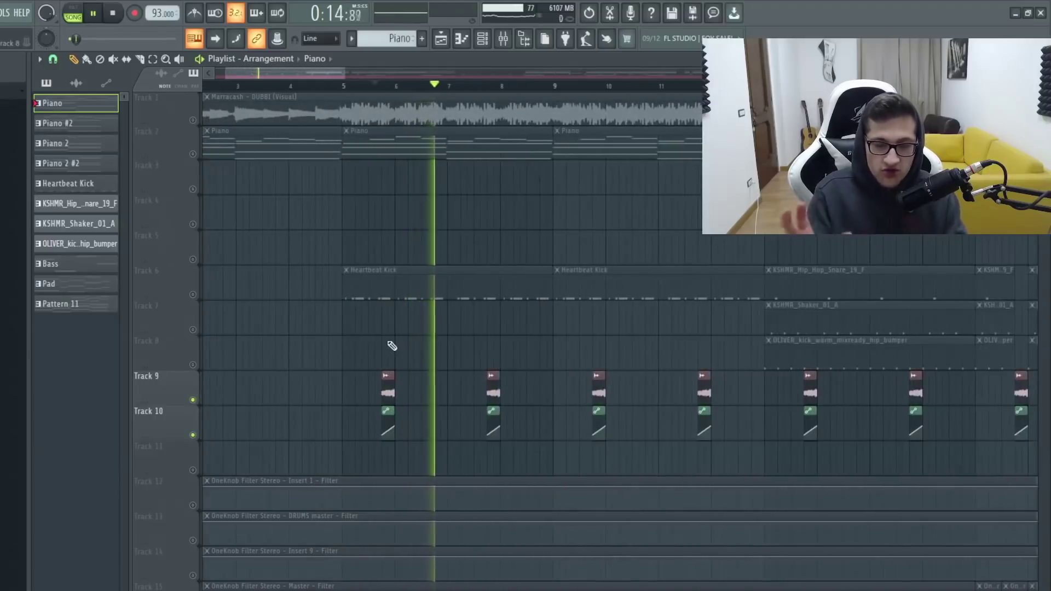
pyautogui.press('space')
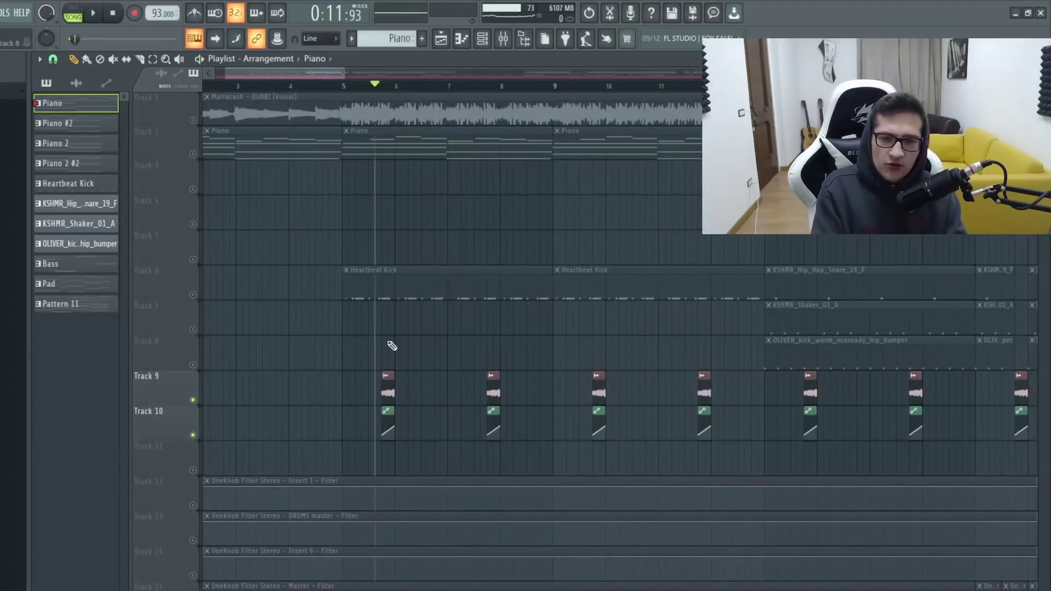
pyautogui.scroll(-3, 392, 346)
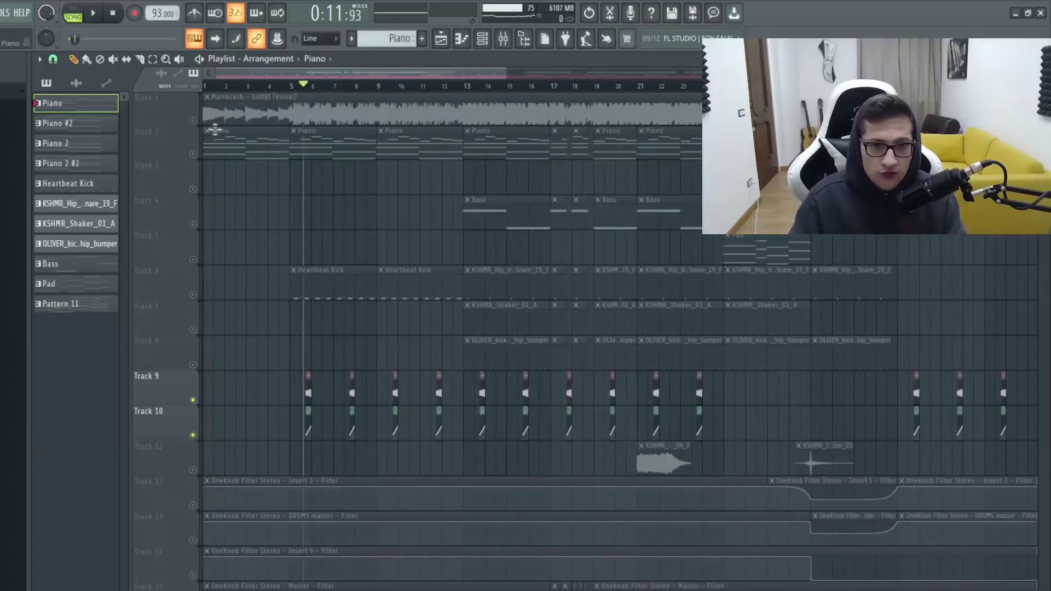
pyautogui.rightClick(194, 119)
pyautogui.rightClick(194, 120)
pyautogui.click(194, 119)
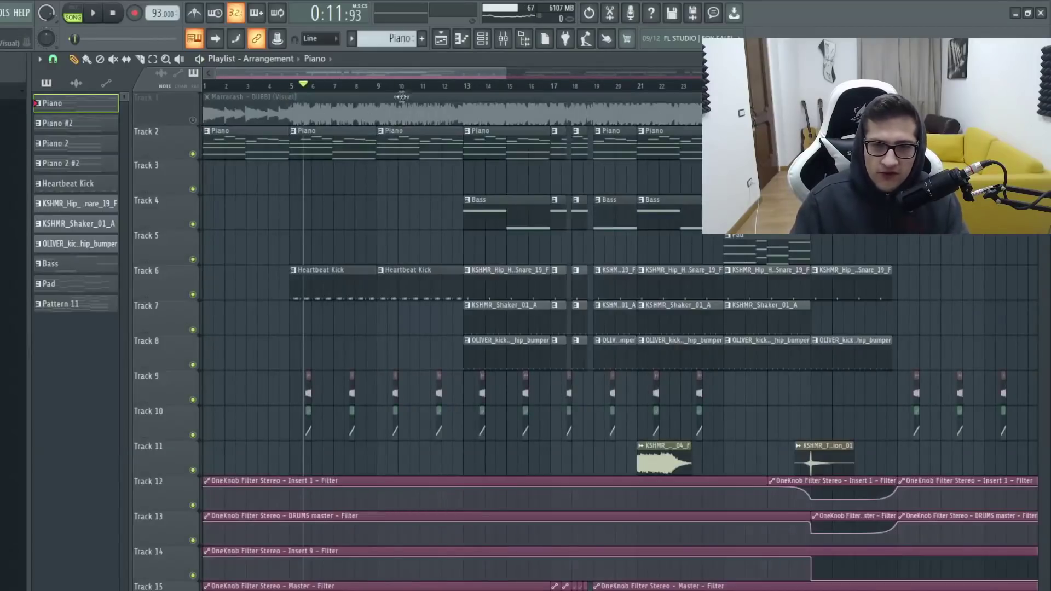
# Move the song position to about bar 12.5 and bring up the Channel Rack
pyautogui.click(456, 87)
pyautogui.scroll(5, 361, 173)
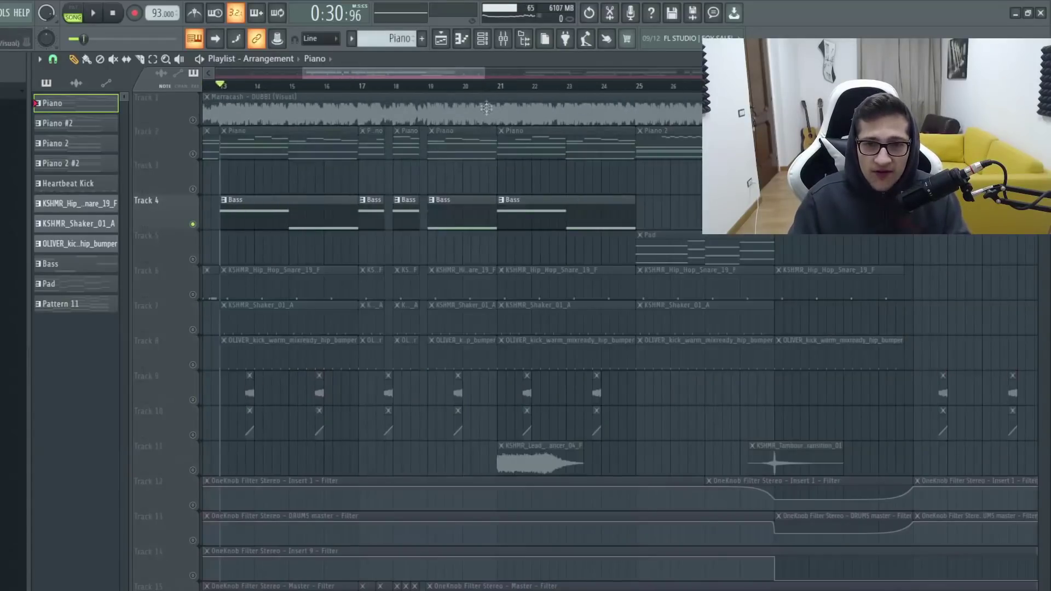
pyautogui.click(489, 42)
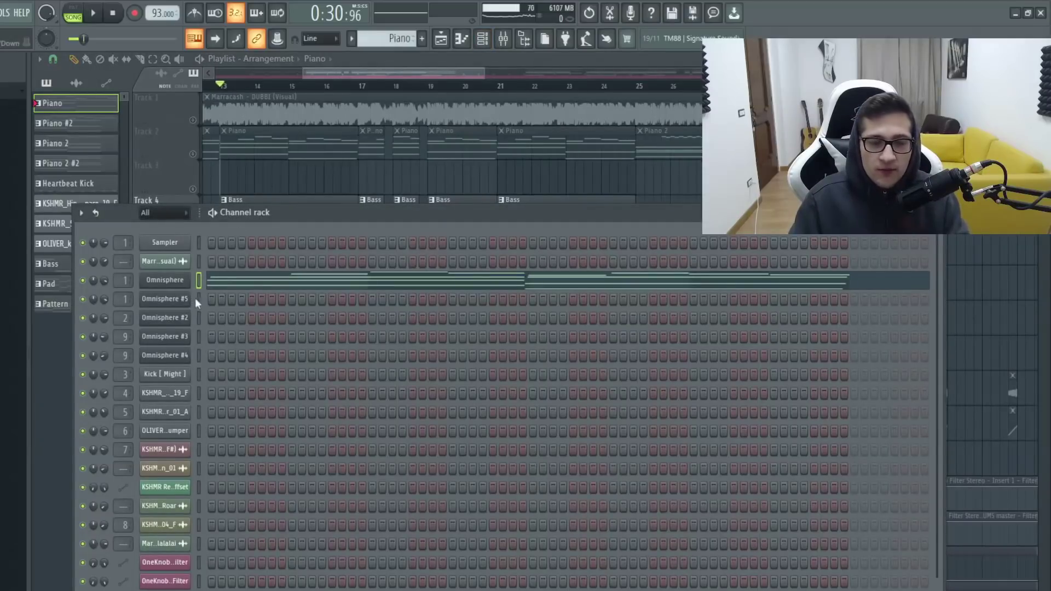
# Play the four-note Omnisphere #2 bass line, then return to the Playlist and stop playback
pyautogui.click(164, 317)
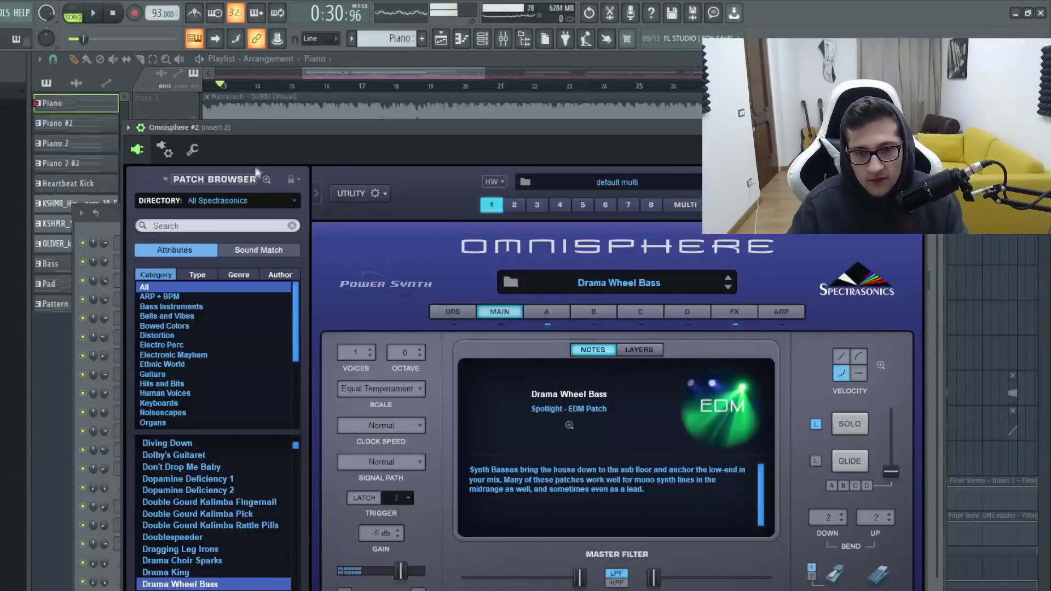
pyautogui.click(503, 38)
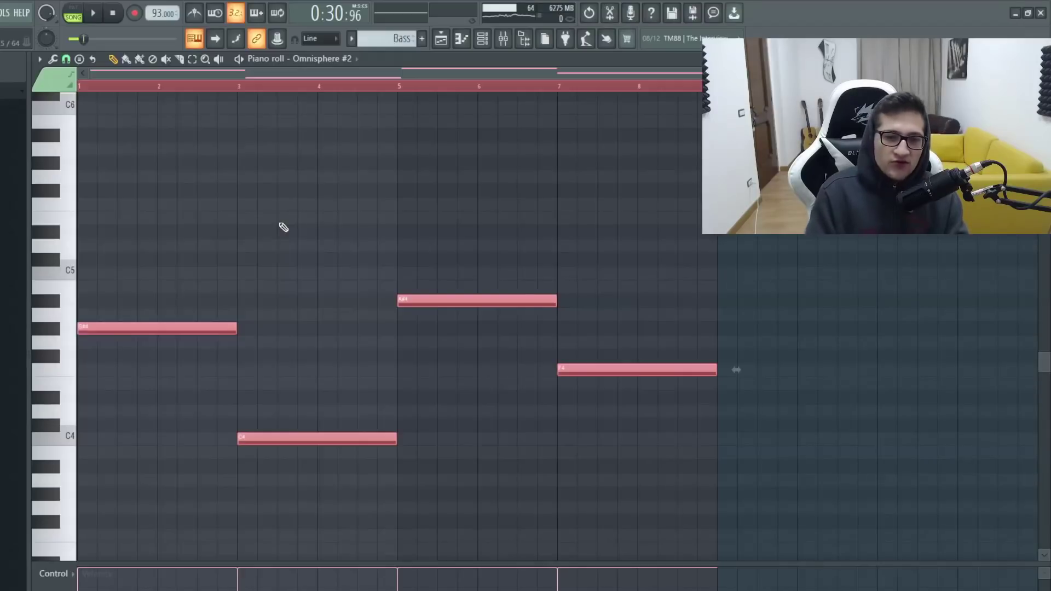
pyautogui.press('space')
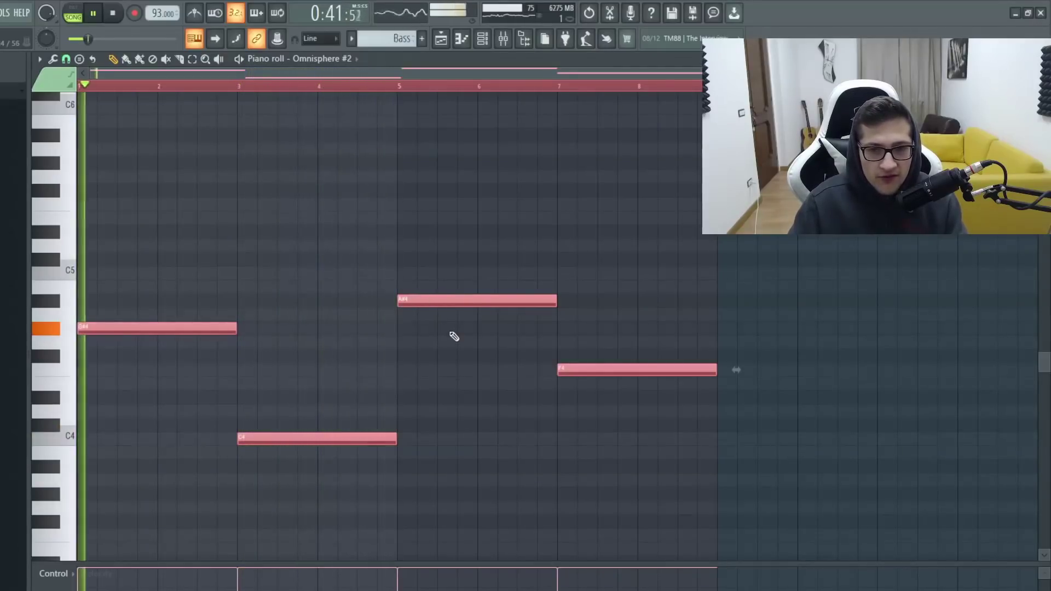
pyautogui.click(440, 38)
pyautogui.press('space')
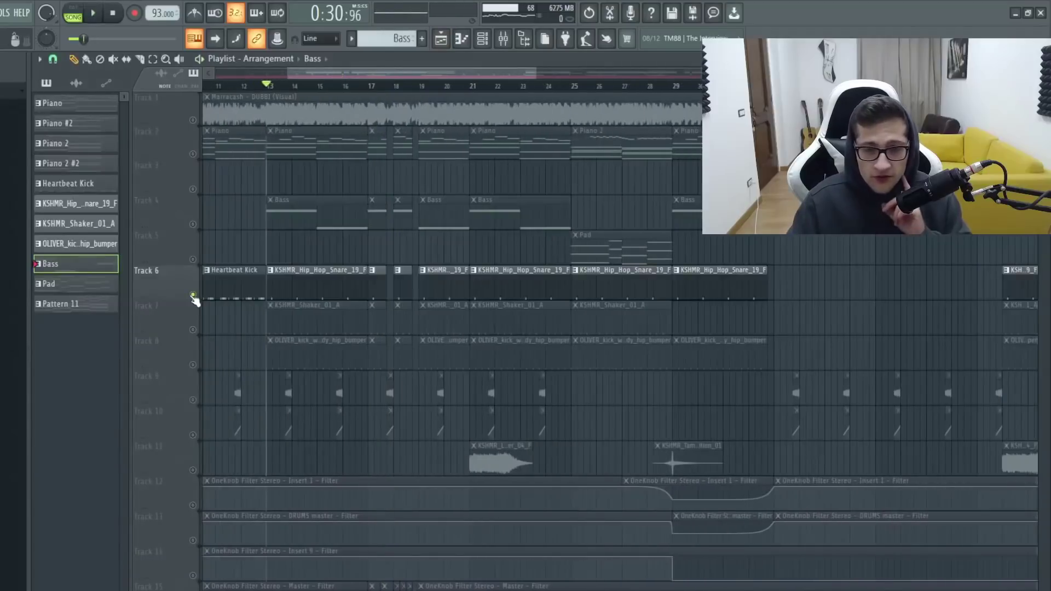
# Solo the OLIVER kick on Track 8, play from bar 13, and view its sample settings
pyautogui.click(202, 365)
pyautogui.press('space')
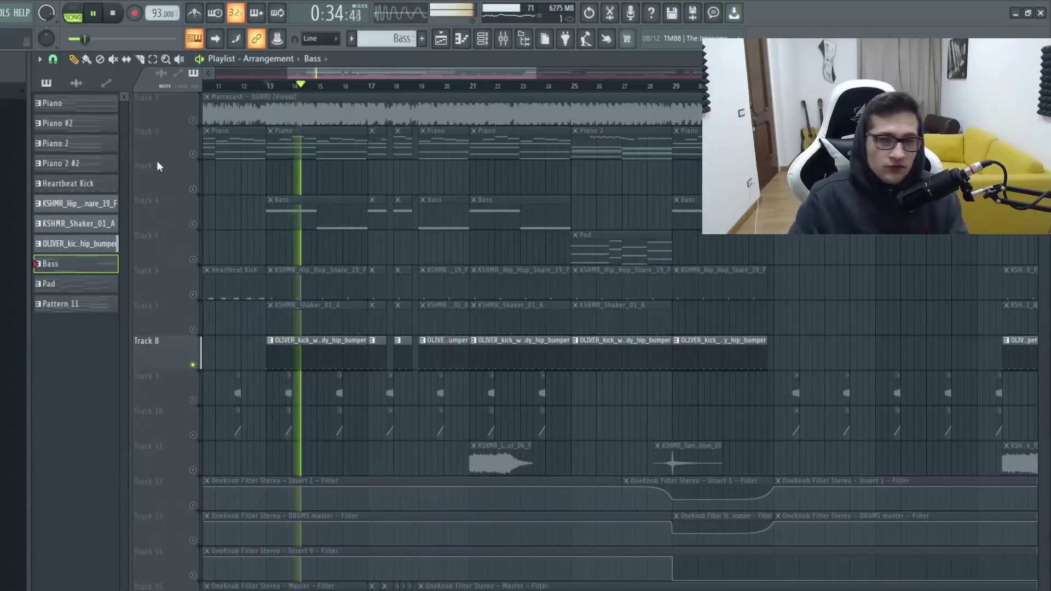
pyautogui.press('F6')
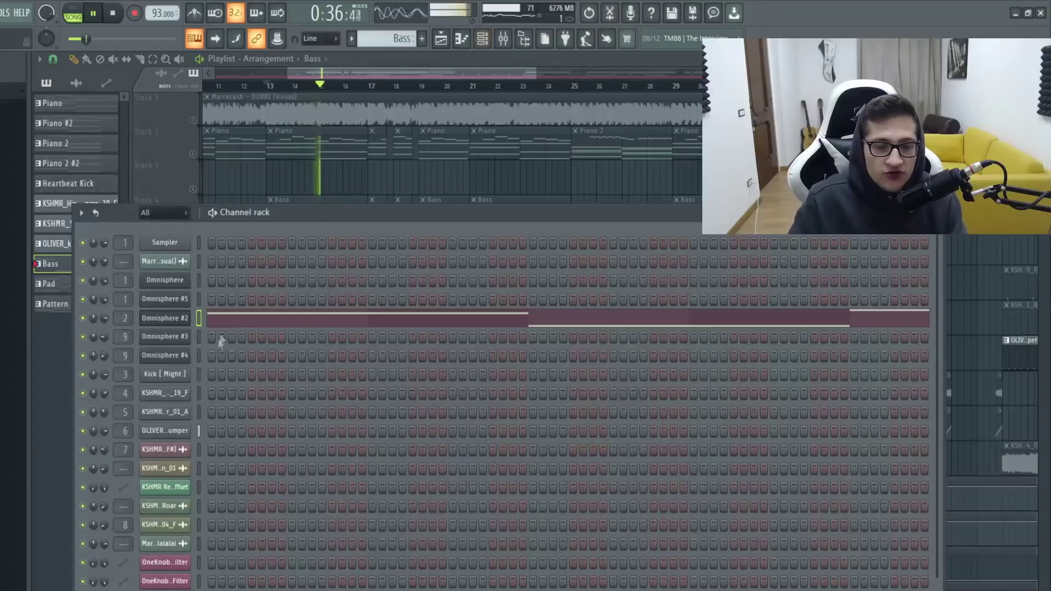
pyautogui.click(165, 431)
pyautogui.press('space')
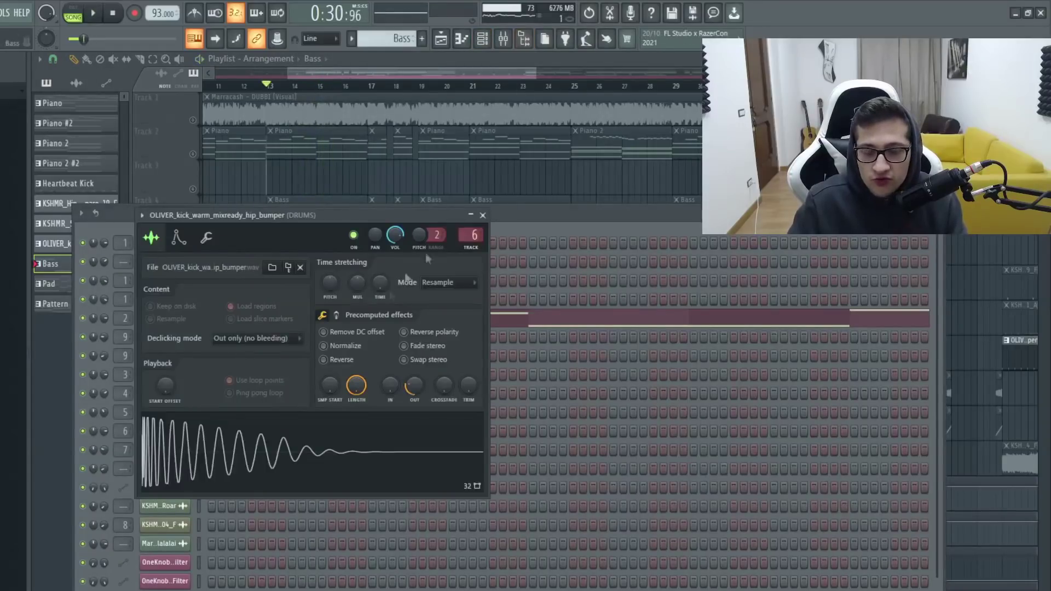
# Check the Transient Processor on the DRUMS mixer insert, then resume playback in the Playlist
pyautogui.click(522, 41)
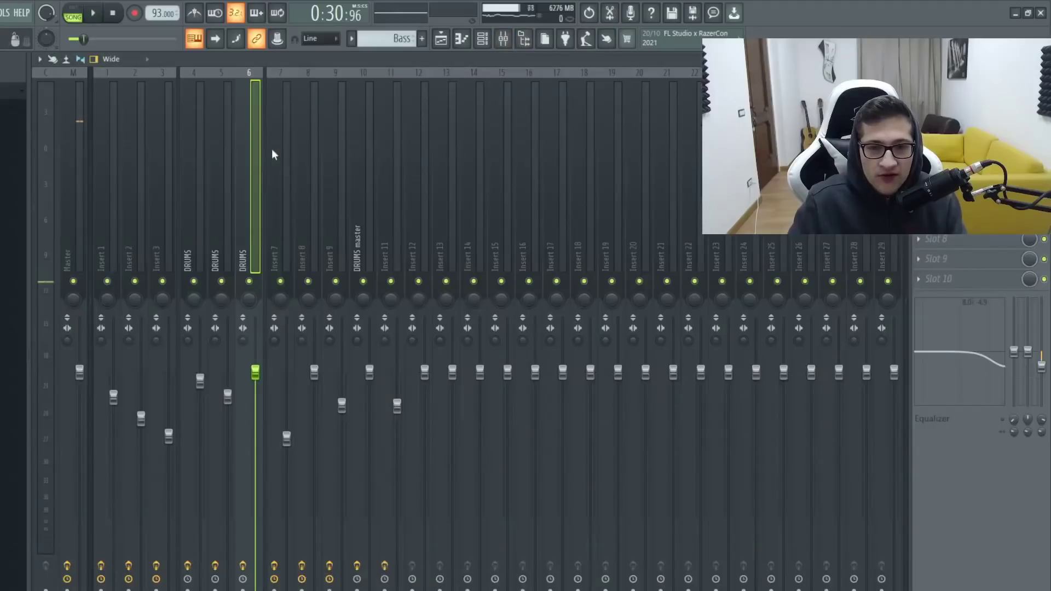
pyautogui.click(949, 98)
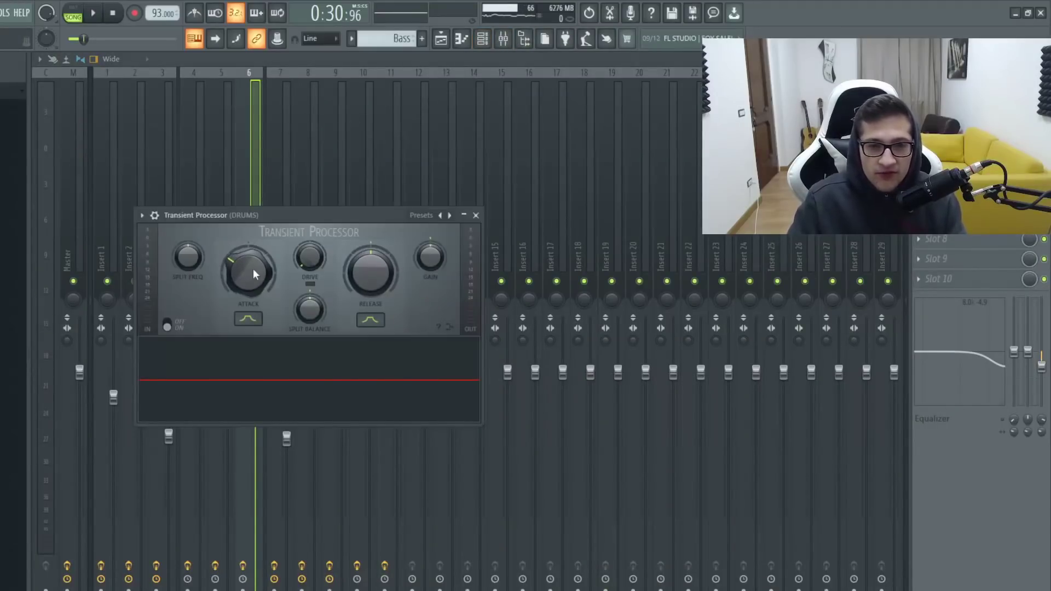
pyautogui.press('F5')
pyautogui.scroll(4, 257, 326)
pyautogui.press('space')
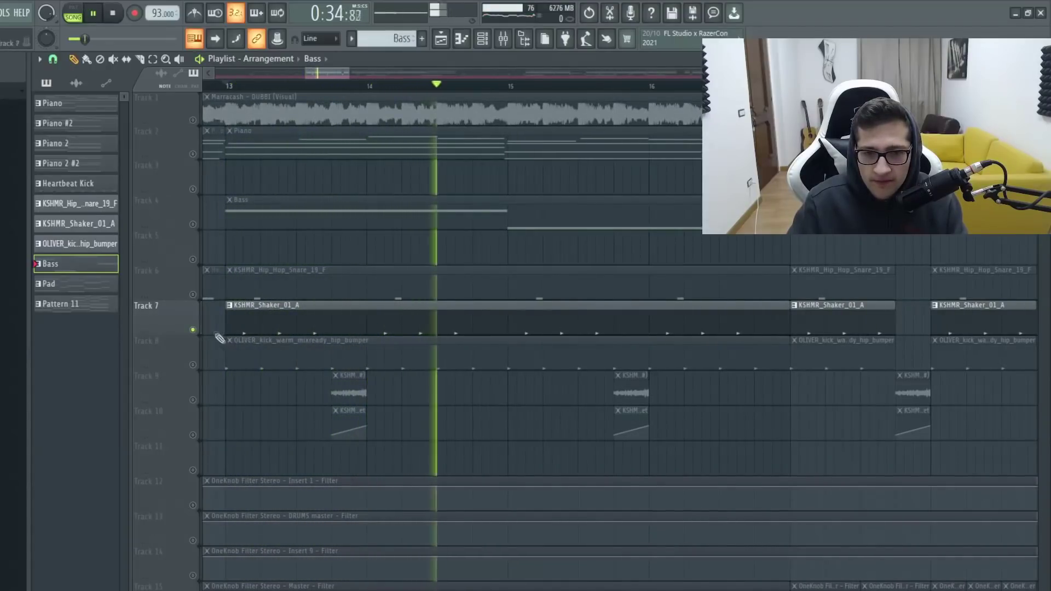
# Restart playback, bring back the OLIVER kick and shaker tracks, then unmute every track
pyautogui.press('space')
pyautogui.scroll(5, 542, 270)
pyautogui.scroll(3, 541, 270)
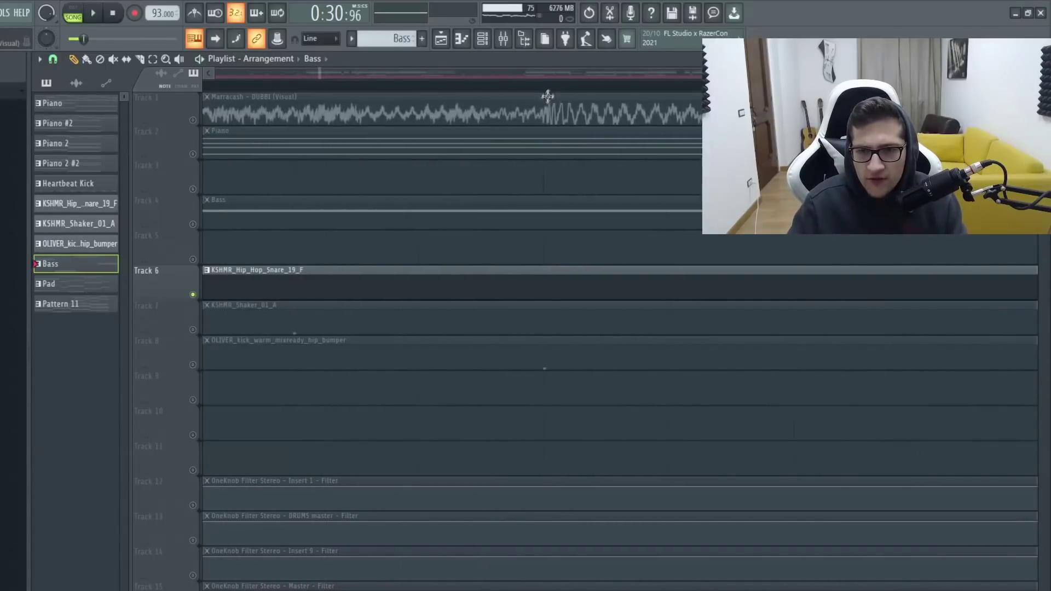
pyautogui.scroll(-8, 497, 229)
pyautogui.press('space')
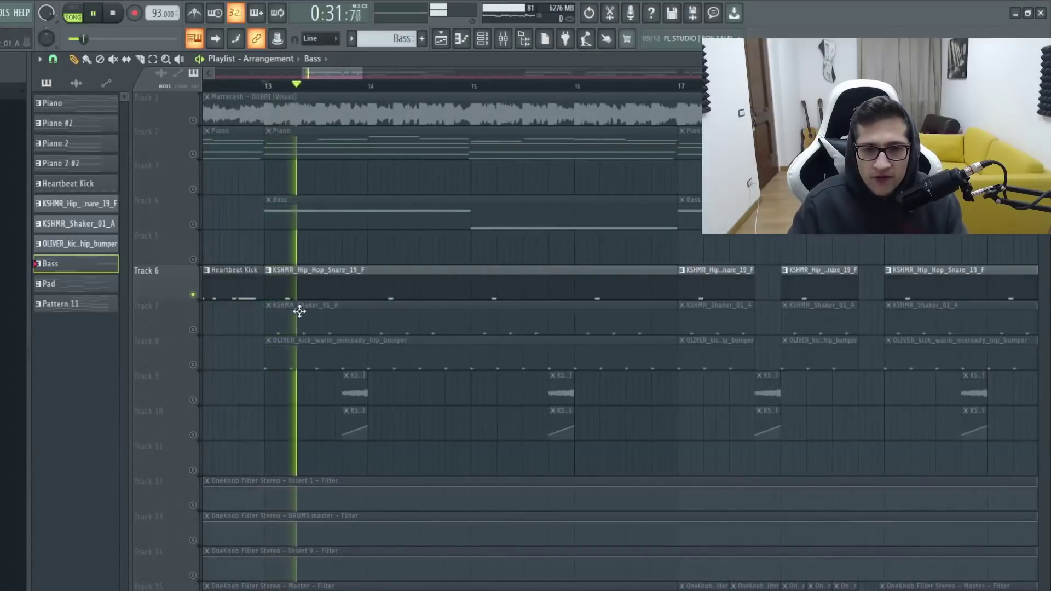
pyautogui.click(193, 364)
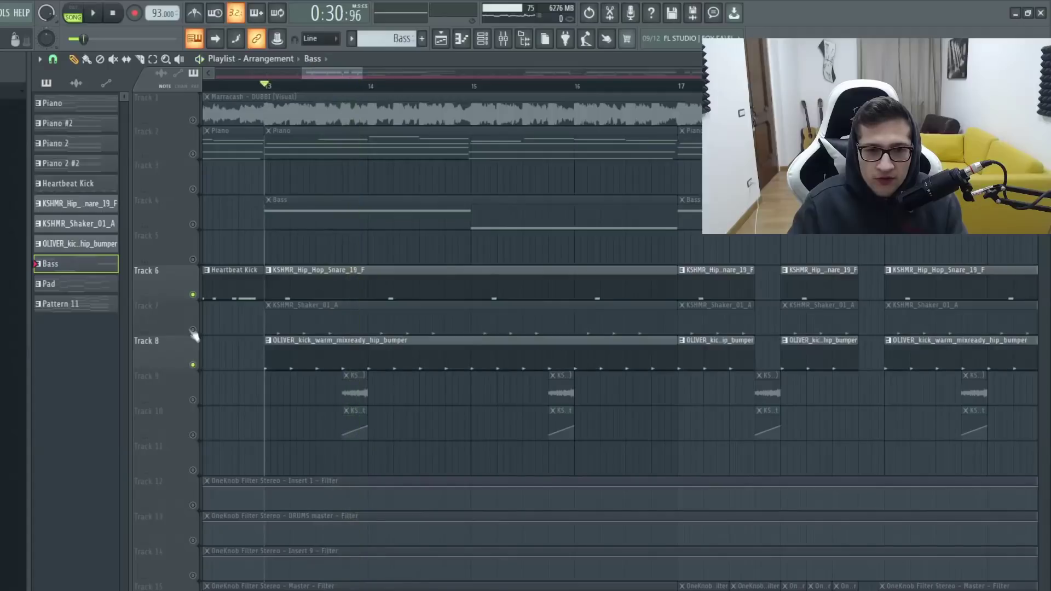
pyautogui.click(192, 329)
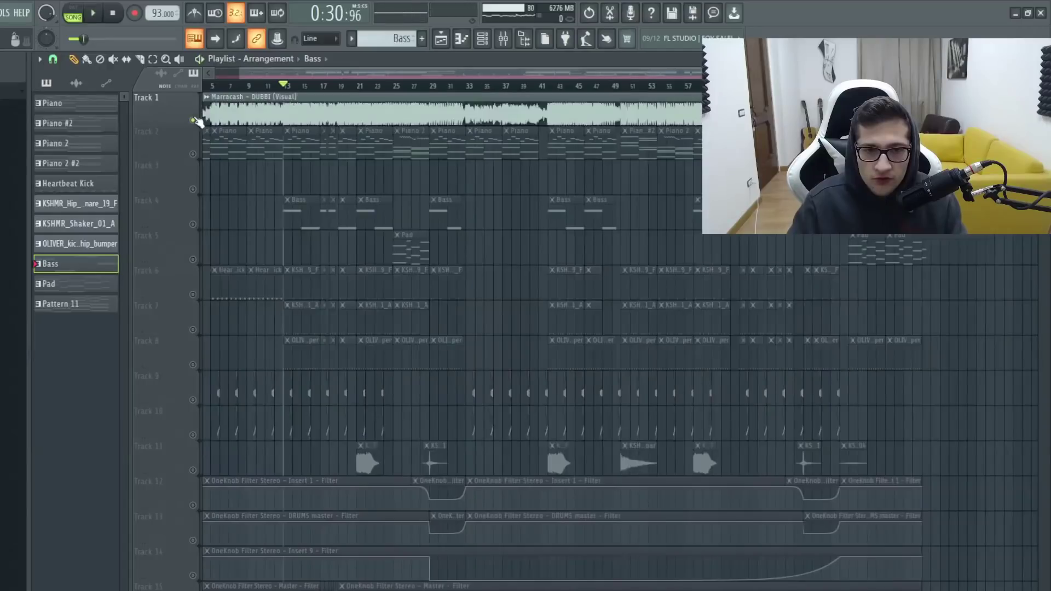
pyautogui.keyDown('ctrl'); pyautogui.click(193, 189); pyautogui.keyUp('ctrl')
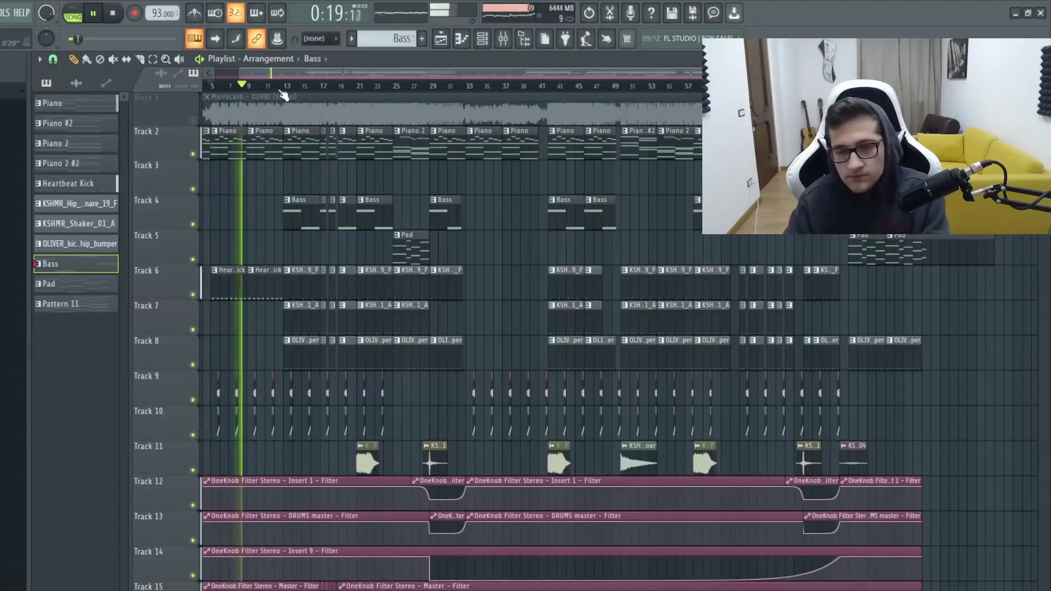
# Reopen the Playlist and audition the arrangement from bar 12
pyautogui.click(441, 39)
pyautogui.click(440, 39)
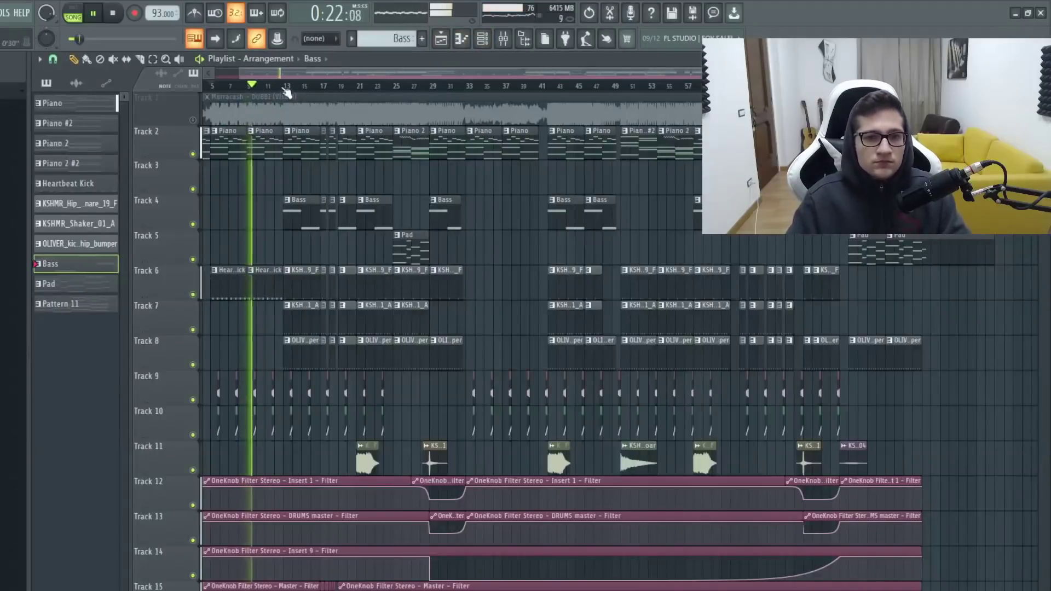
pyautogui.click(275, 86)
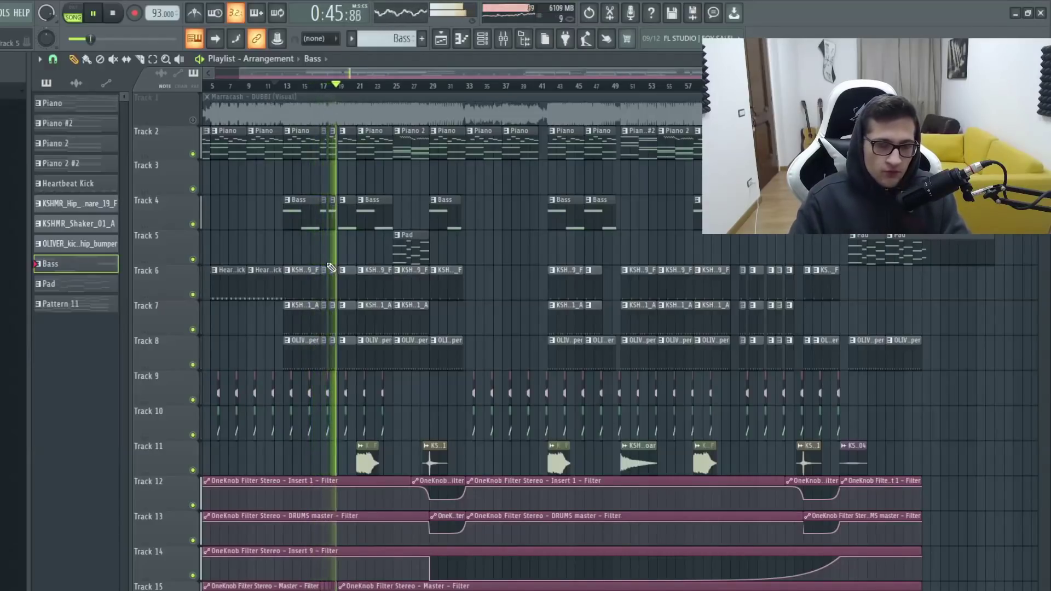
pyautogui.press('space')
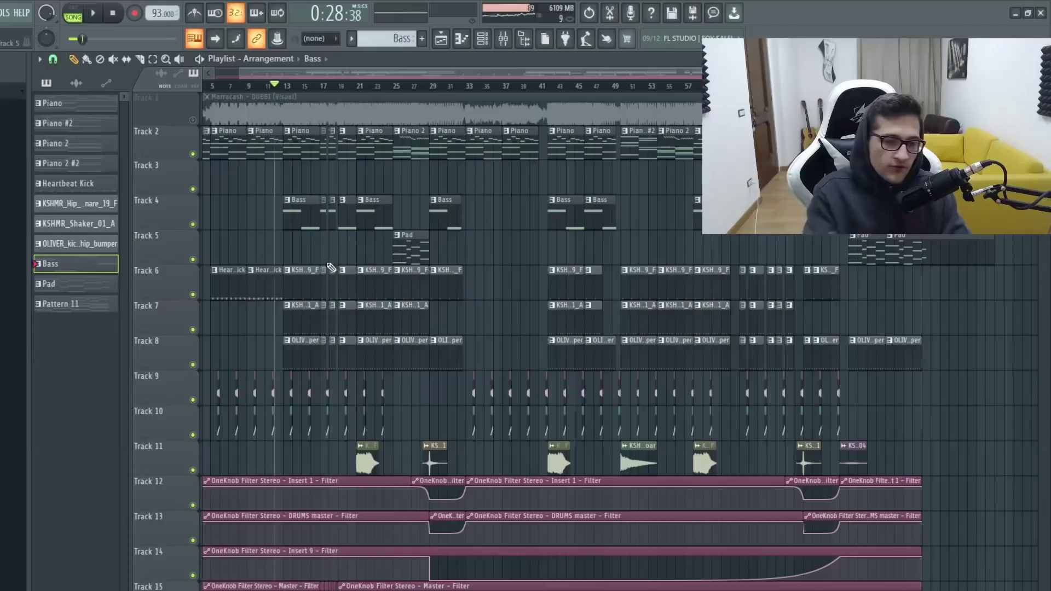
# Audition briefly from bar 17, then set the playback position to bar 21
pyautogui.scroll(4, 367, 144)
pyautogui.click(222, 89)
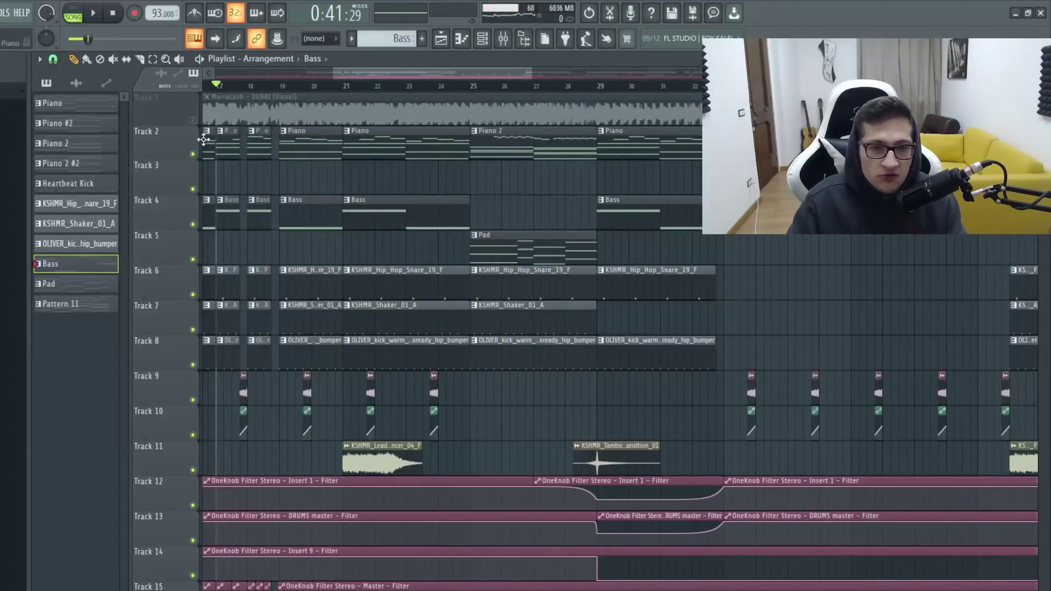
pyautogui.scroll(3, 203, 189)
pyautogui.press('space')
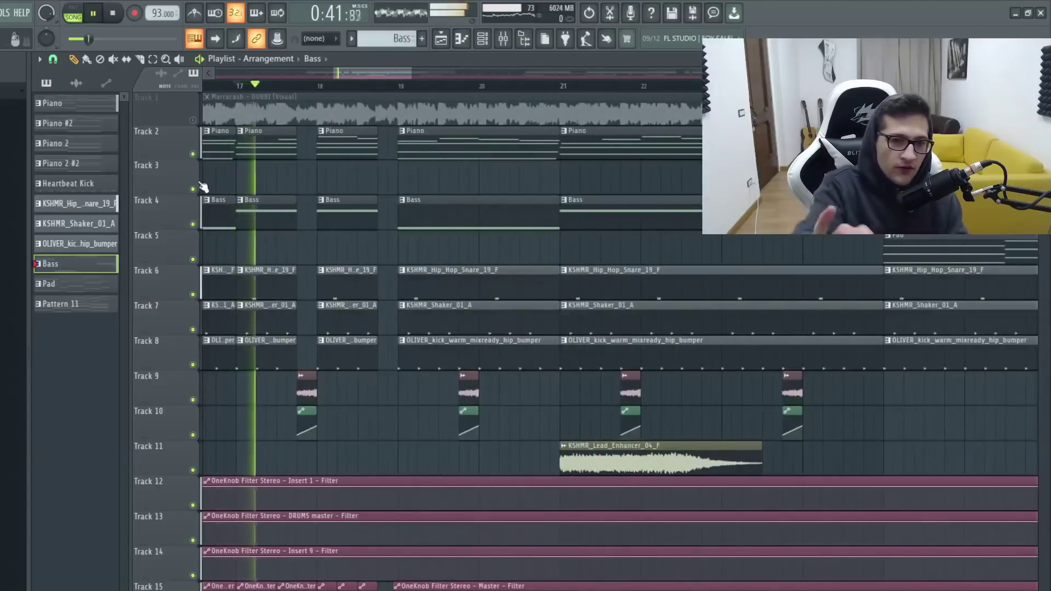
pyautogui.press('space')
pyautogui.click(558, 87)
pyautogui.hscroll(3, 586, 245)
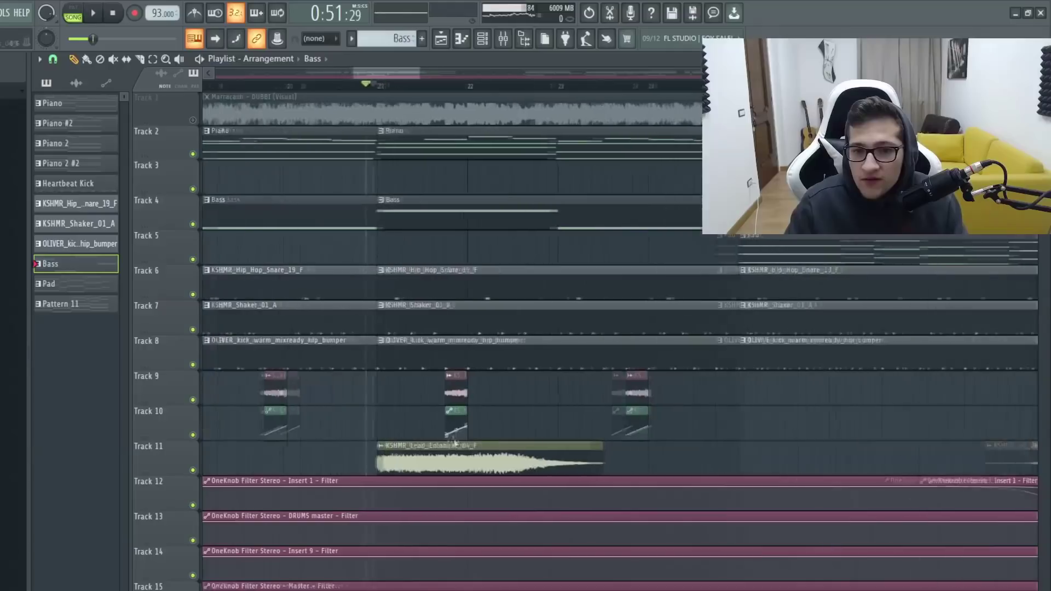
# Open KSHMR_Lead_Enhancer_04_F's channel settings and show its Misc page with levels, group and root note
pyautogui.doubleClick(449, 463)
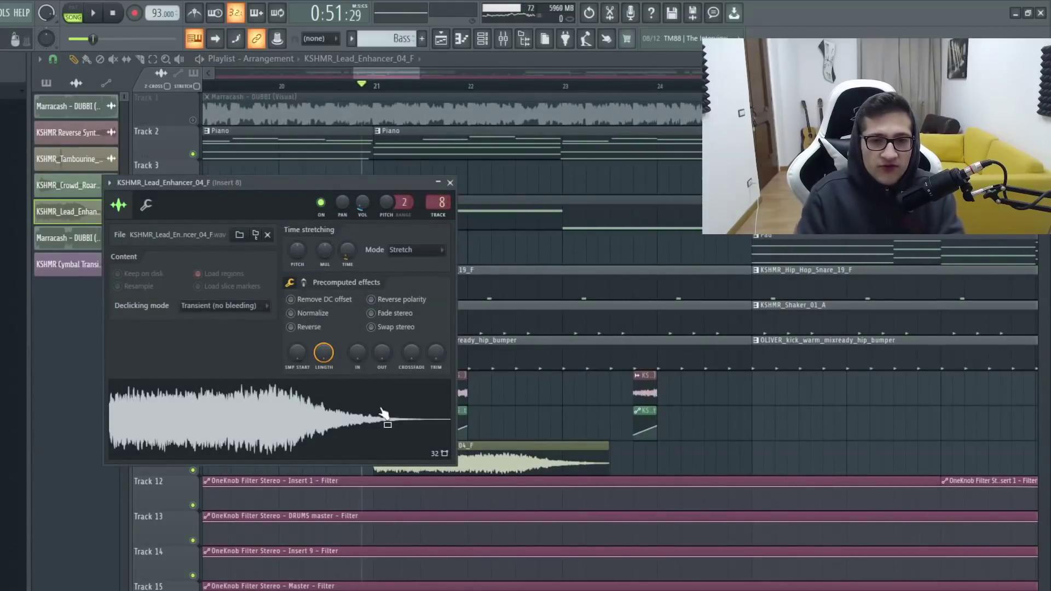
pyautogui.click(147, 206)
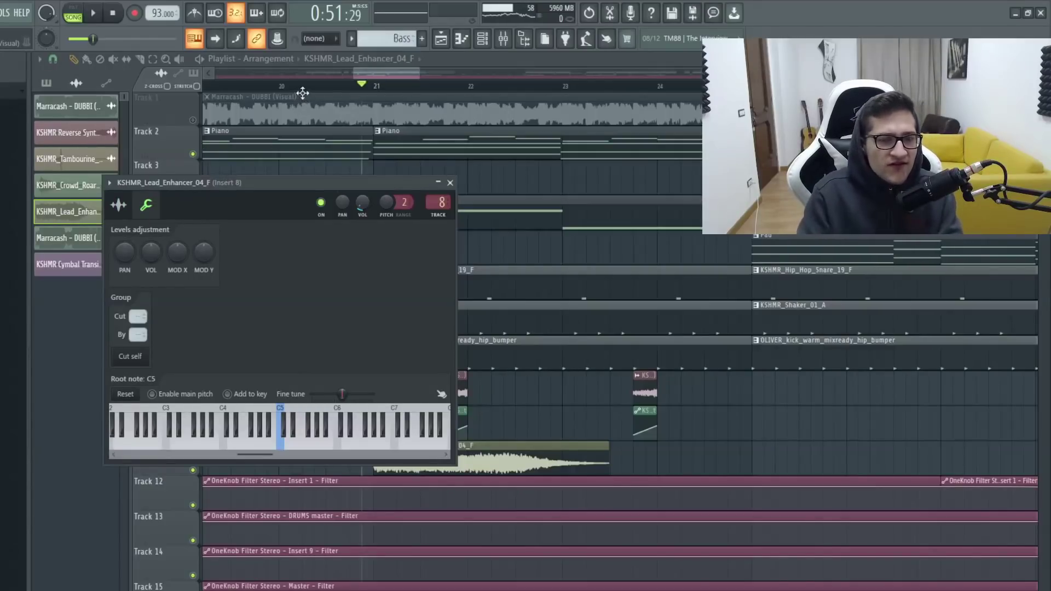
# Solo the Track 11 lead enhancer and open the Mixer at its Insert 8
pyautogui.click(120, 205)
pyautogui.click(517, 447)
pyautogui.rightClick(193, 470)
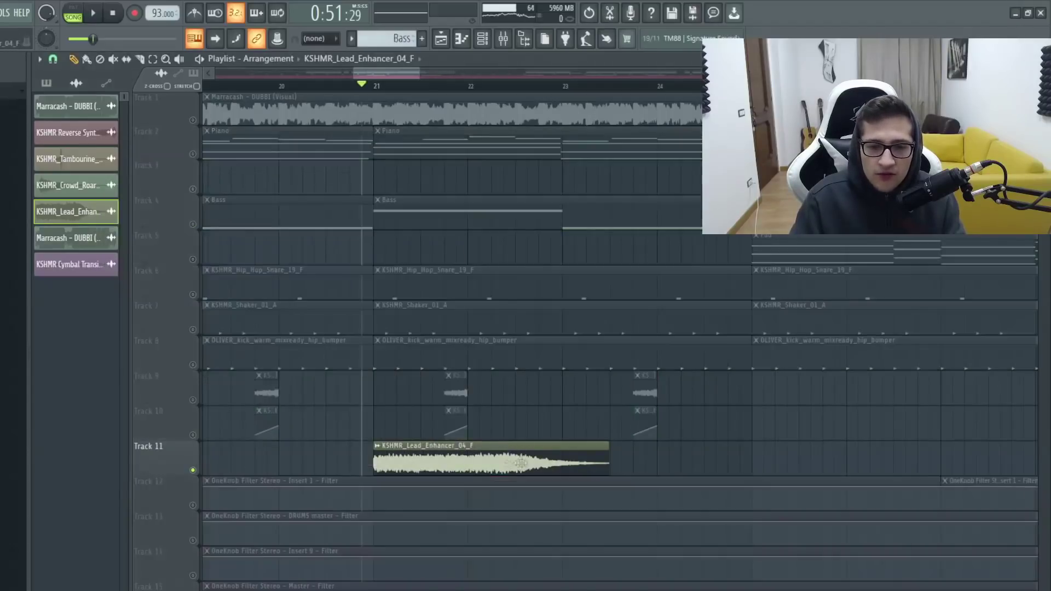
pyautogui.doubleClick(518, 460)
pyautogui.click(503, 38)
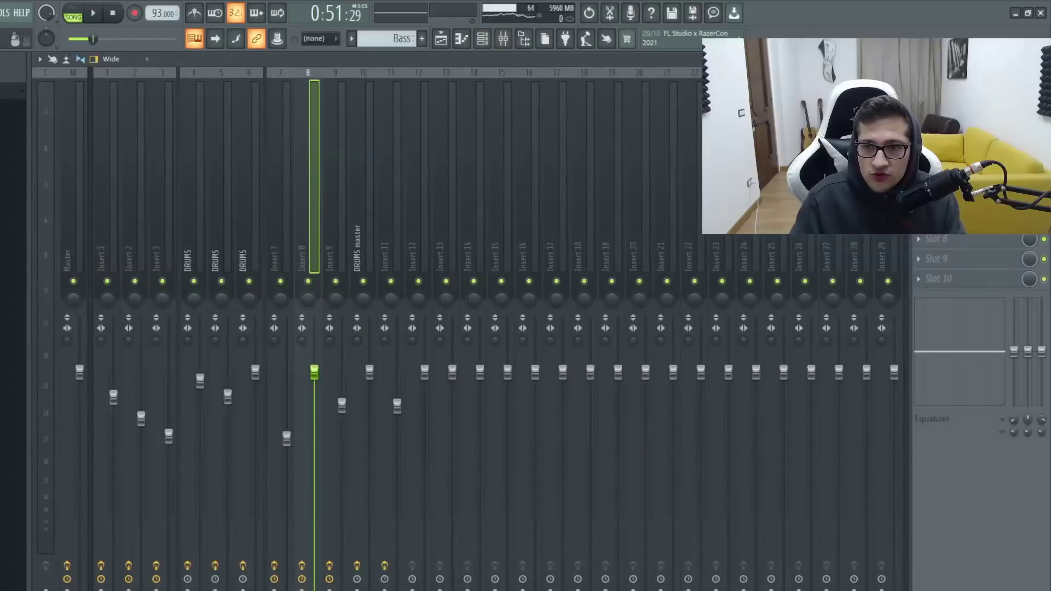
# Inspect Insert 8's ValhallaVintageVerb, Pro-Q 3, Kickstart and Little AlterBoy, then close the windows
pyautogui.click(952, 99)
pyautogui.click(952, 119)
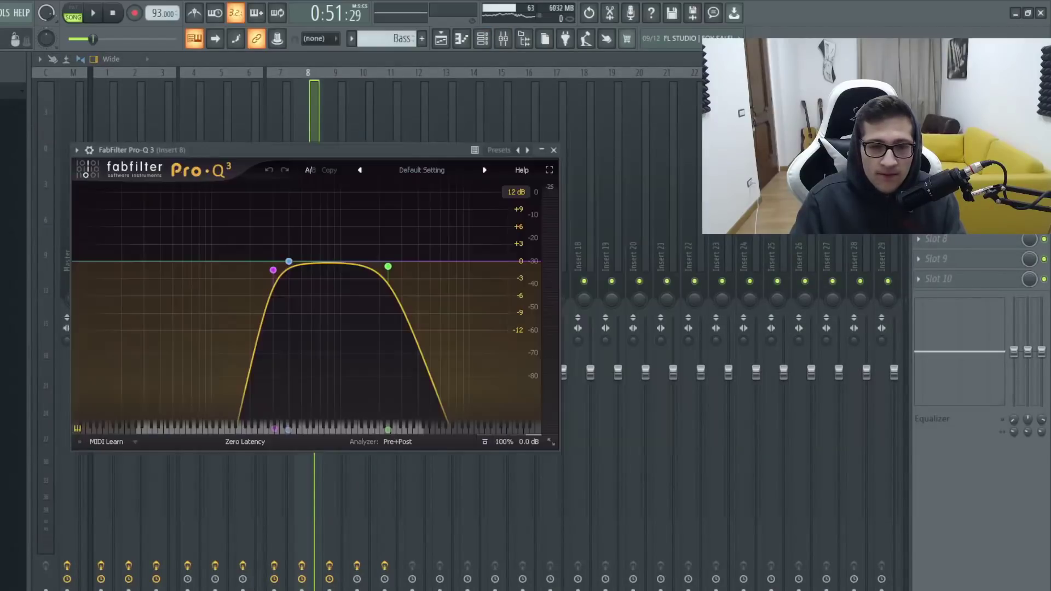
pyautogui.click(952, 119)
pyautogui.click(952, 139)
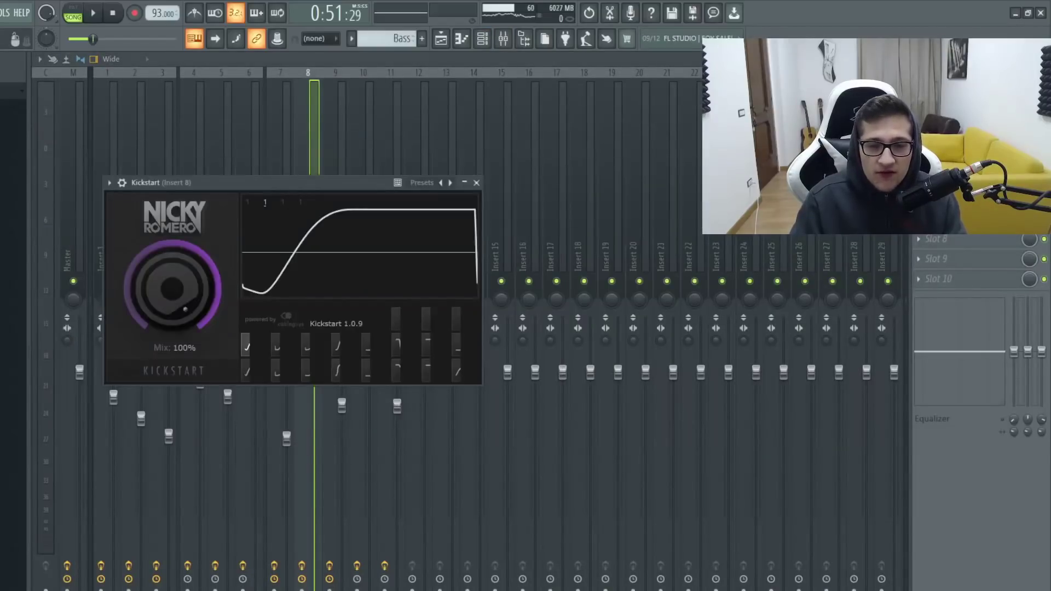
pyautogui.click(952, 158)
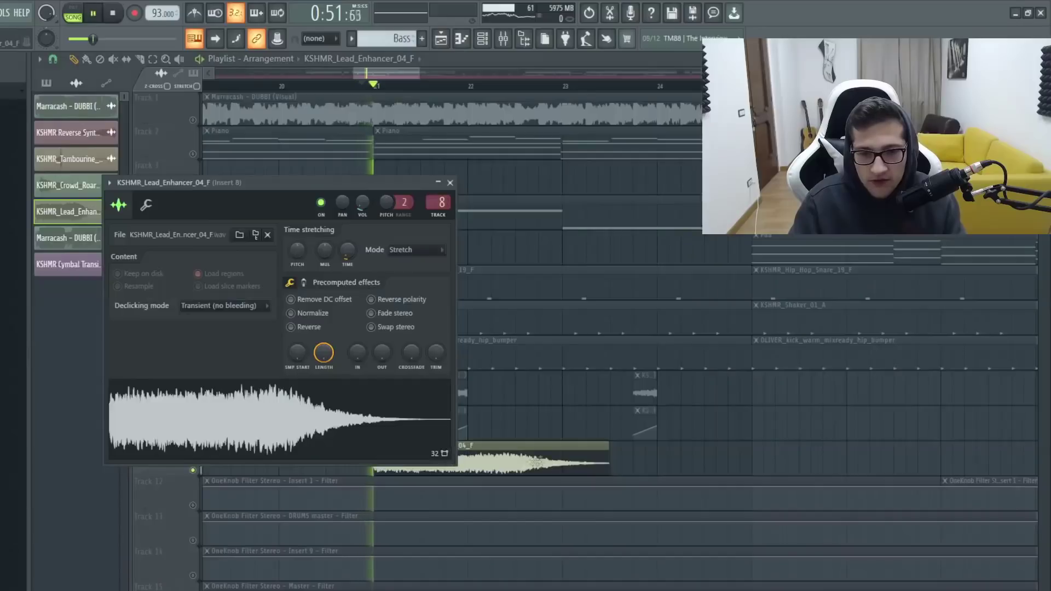
pyautogui.press('Escape')
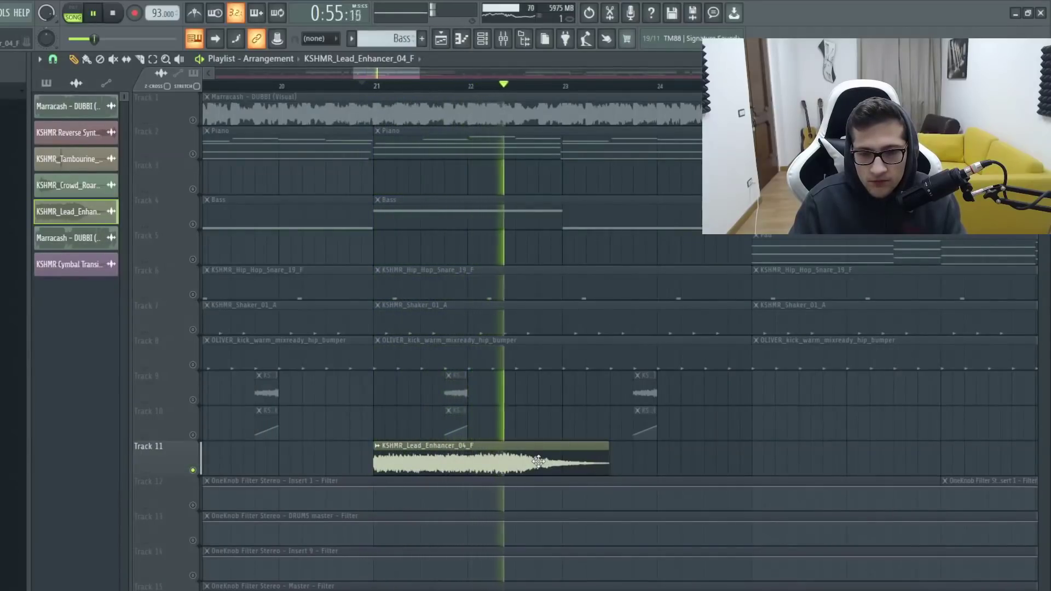
# Zoom out, stop playback, set the start position to bar 24, and open the Channel Rack
pyautogui.scroll(-3, 487, 459)
pyautogui.scroll(-3, 486, 460)
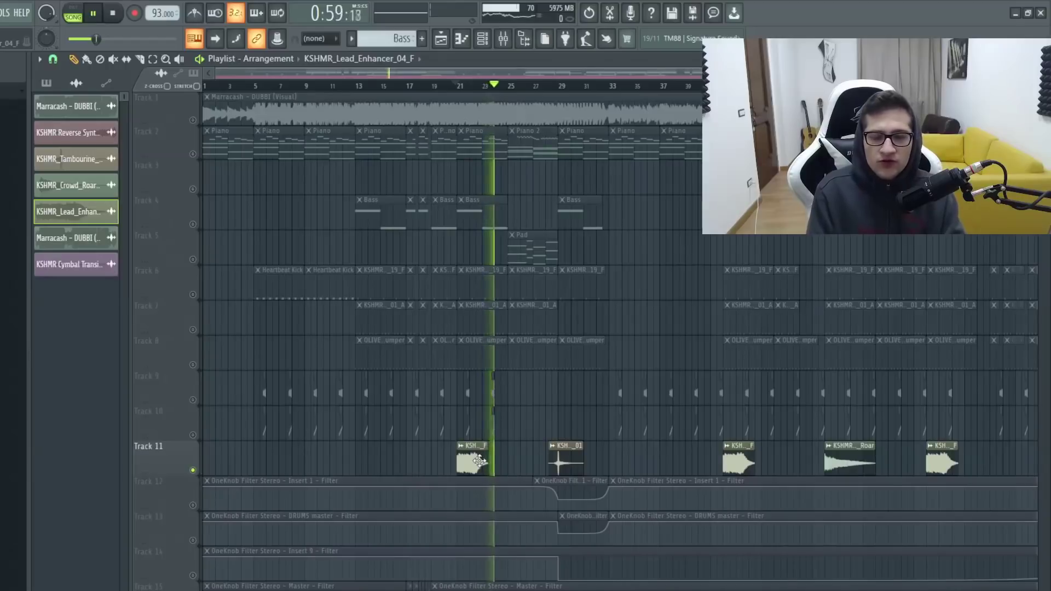
pyautogui.press('space')
pyautogui.press('space')
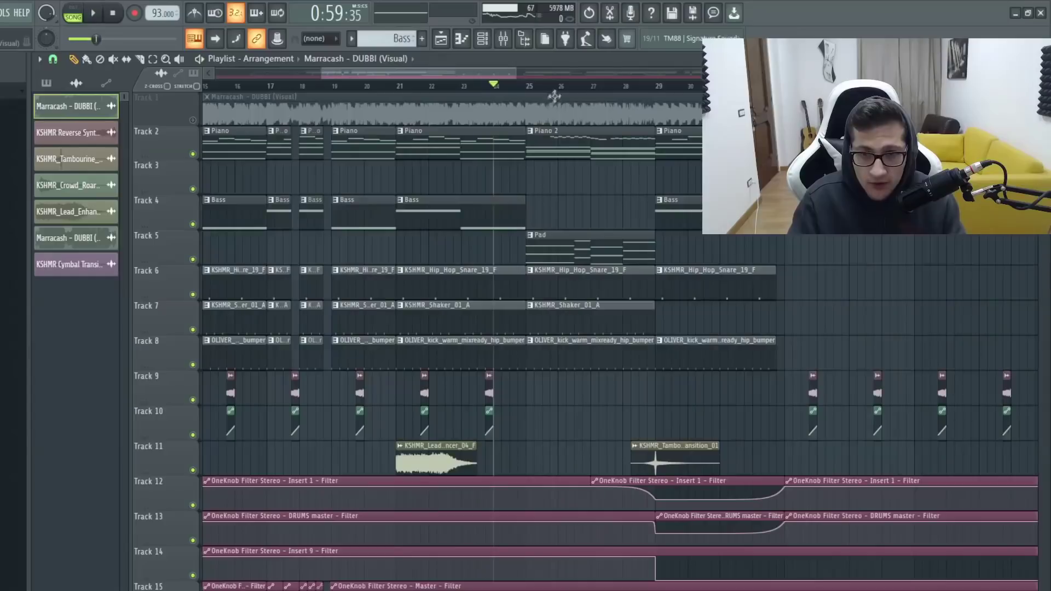
pyautogui.click(520, 88)
pyautogui.press('space')
pyautogui.press('space')
pyautogui.click(497, 88)
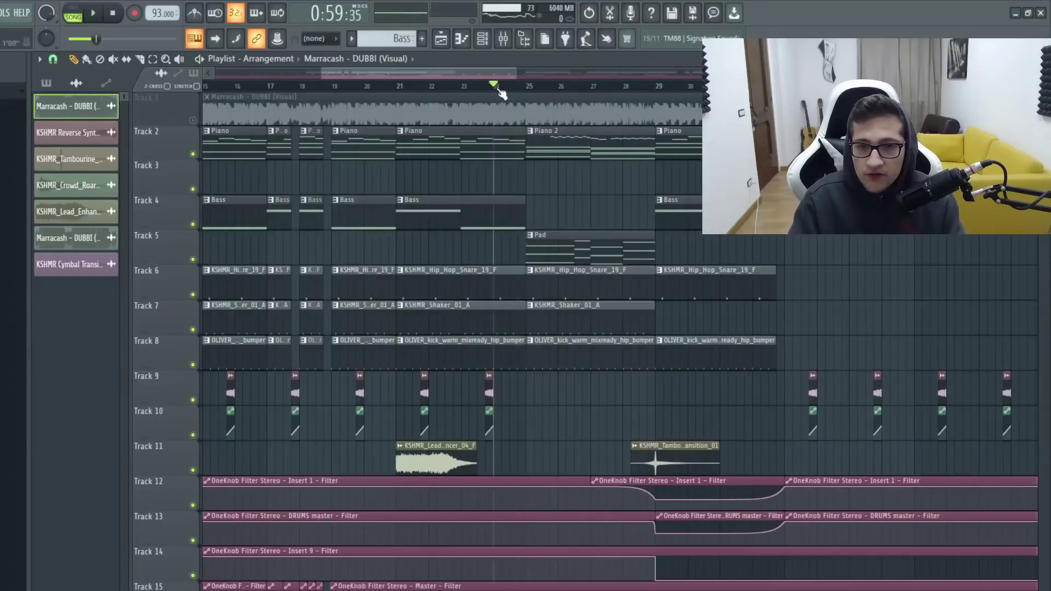
pyautogui.click(483, 42)
# Inspect the Omnisphere #3 Agape Sheen and Omnisphere #4 Enigmatic Pad Vibe patches, then open the Mixer
pyautogui.click(200, 336)
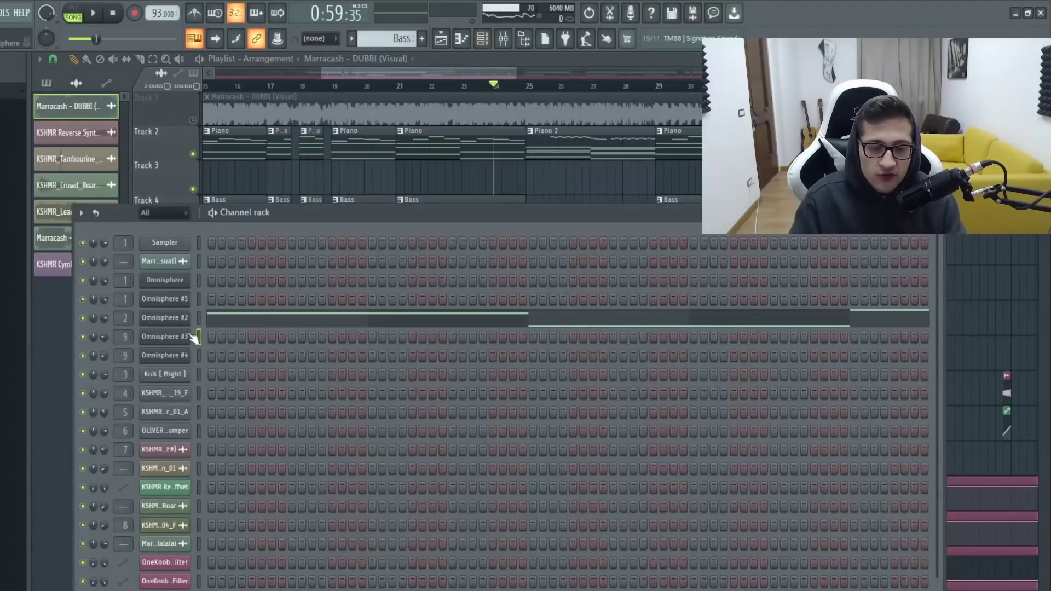
pyautogui.click(188, 336)
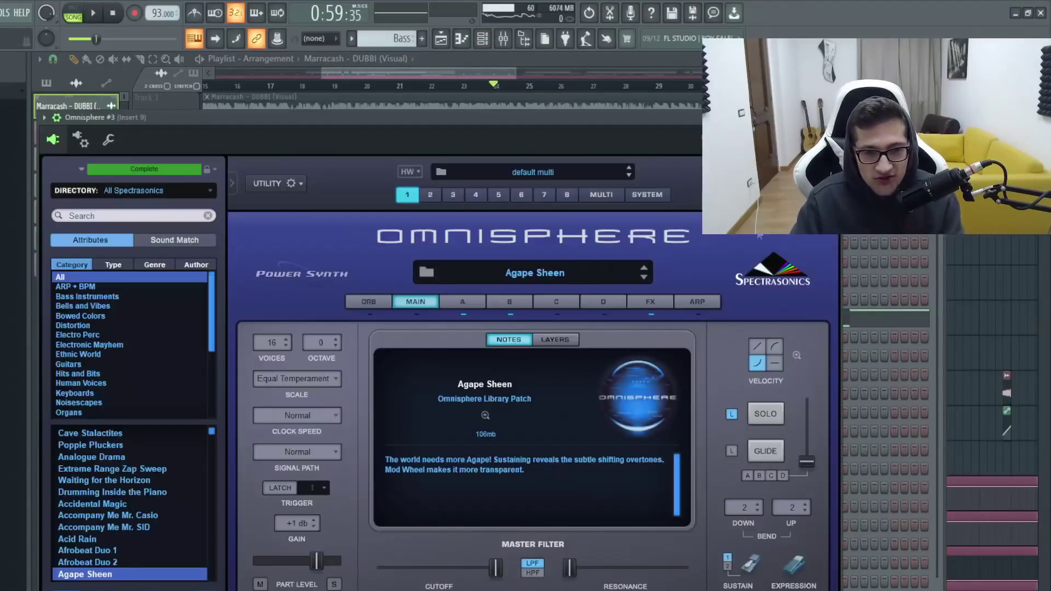
pyautogui.click(830, 118)
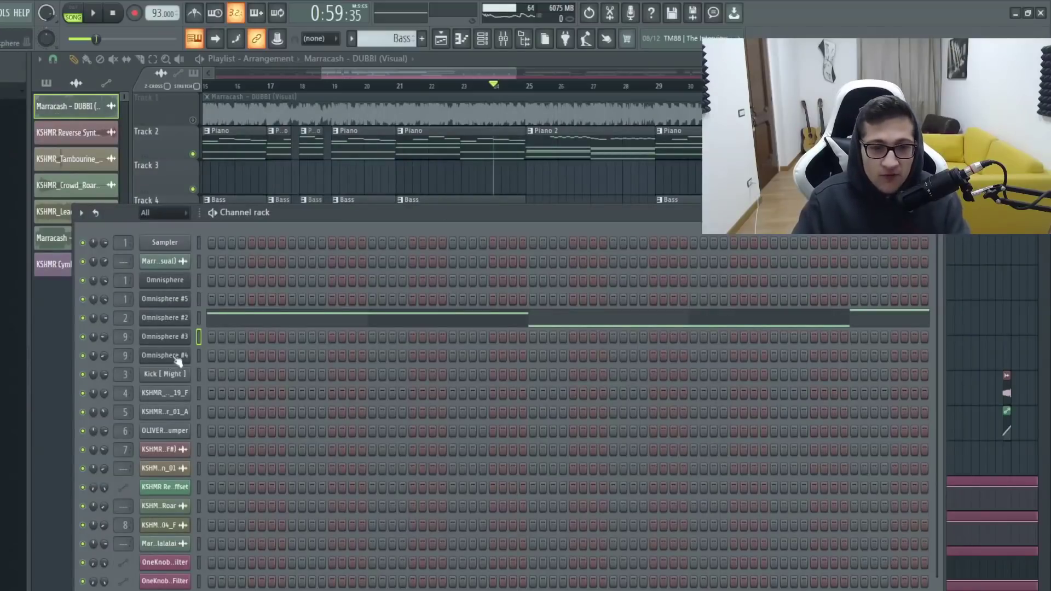
pyautogui.click(148, 362)
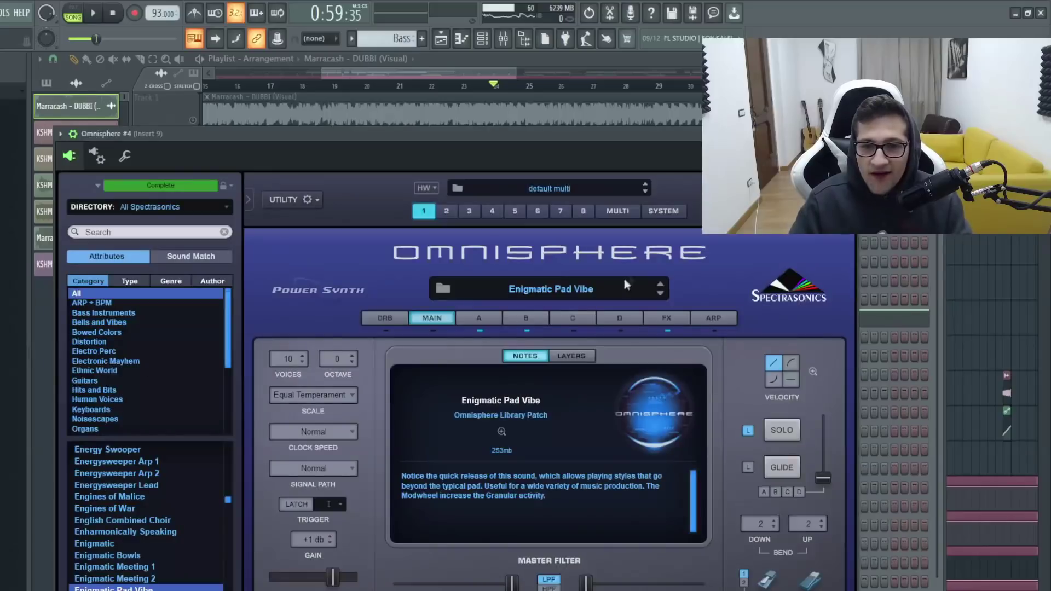
pyautogui.click(503, 39)
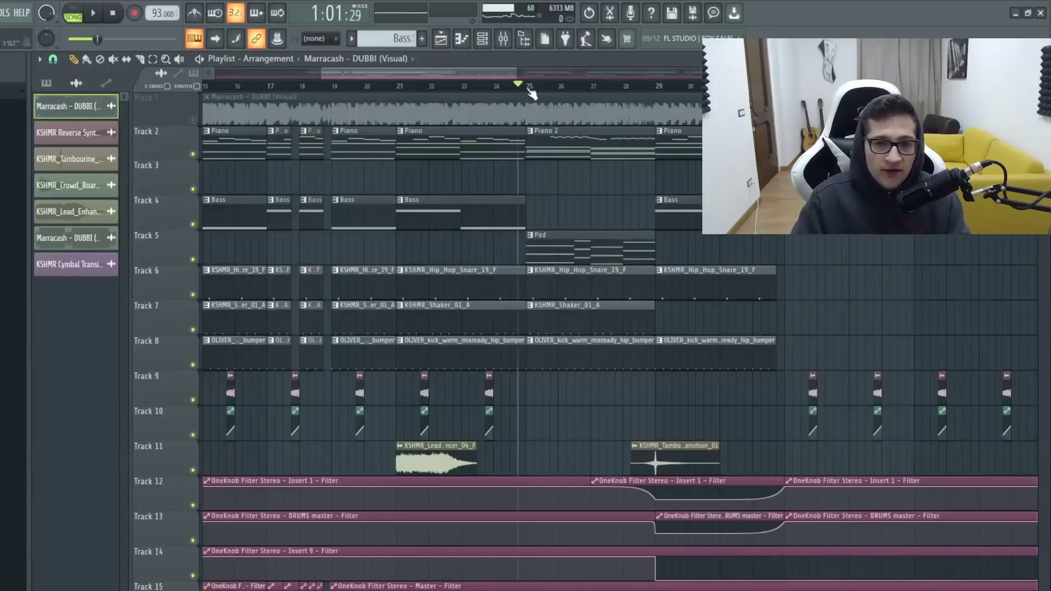
pyautogui.click(502, 89)
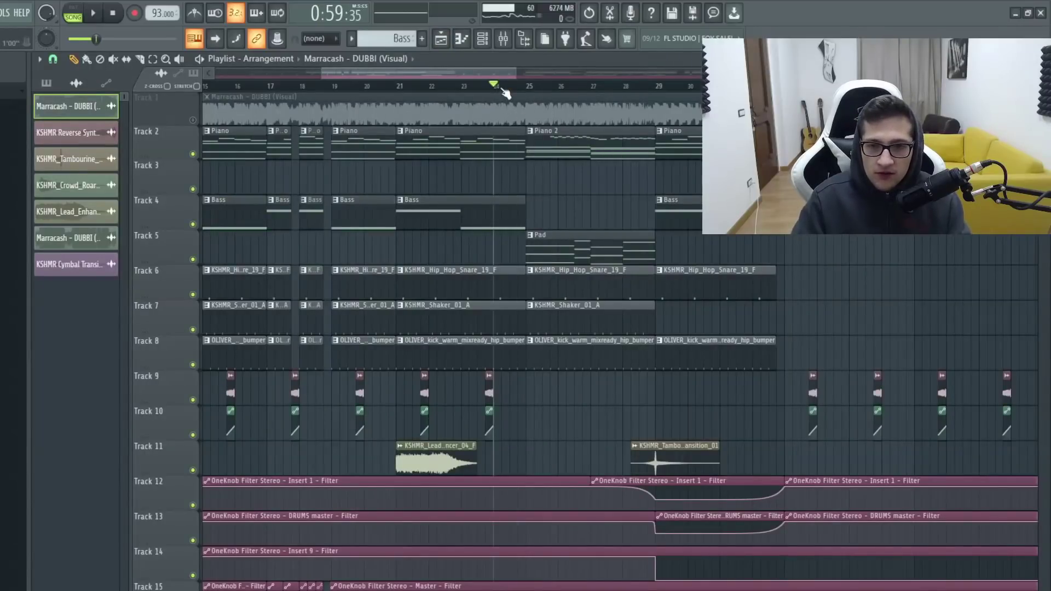
pyautogui.press('space')
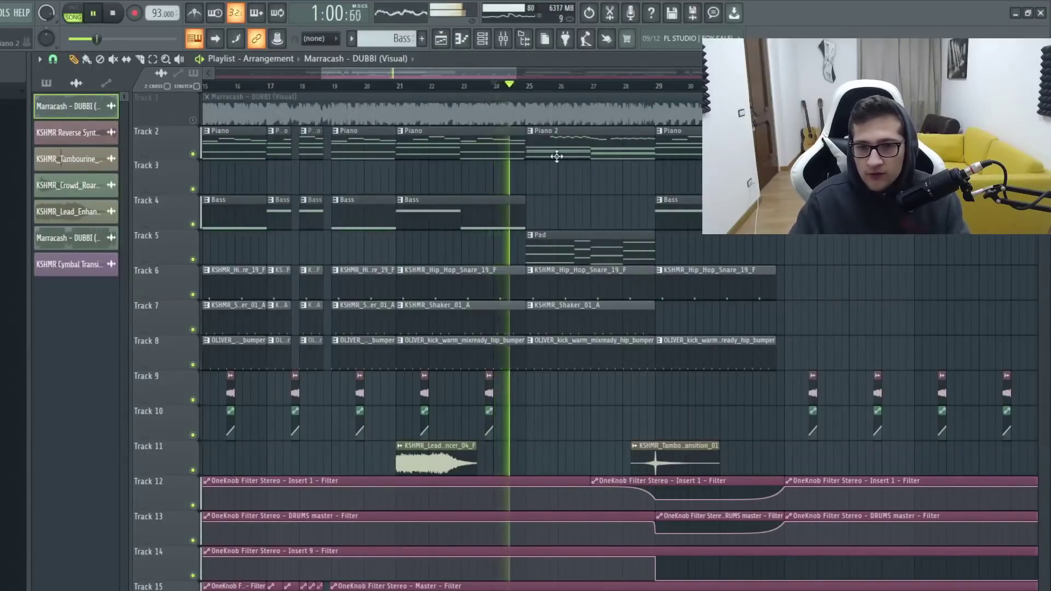
pyautogui.scroll(-1, 558, 172)
pyautogui.scroll(-3, 557, 172)
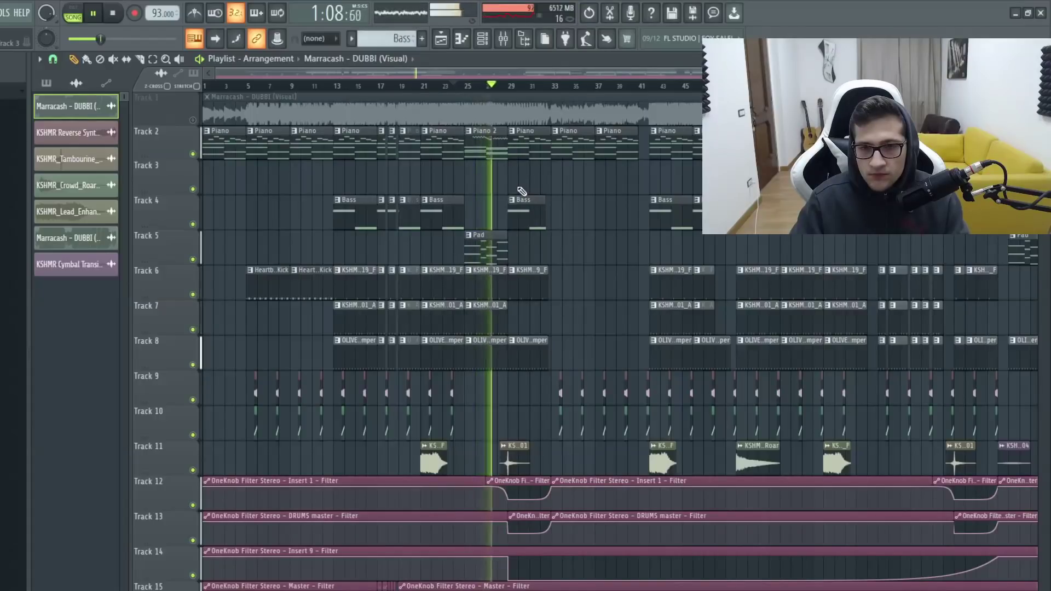
pyautogui.keyDown('ctrl'); pyautogui.scroll(5, 521, 244); pyautogui.keyUp('ctrl')
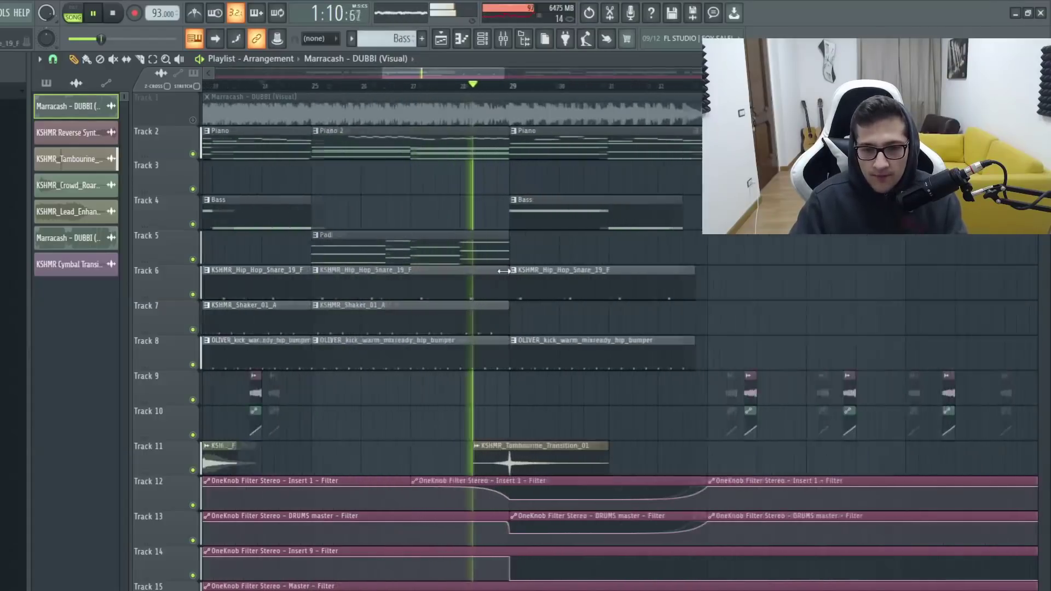
pyautogui.keyDown('ctrl'); pyautogui.scroll(-3, 571, 341); pyautogui.keyUp('ctrl')
pyautogui.press('space')
pyautogui.click(444, 85)
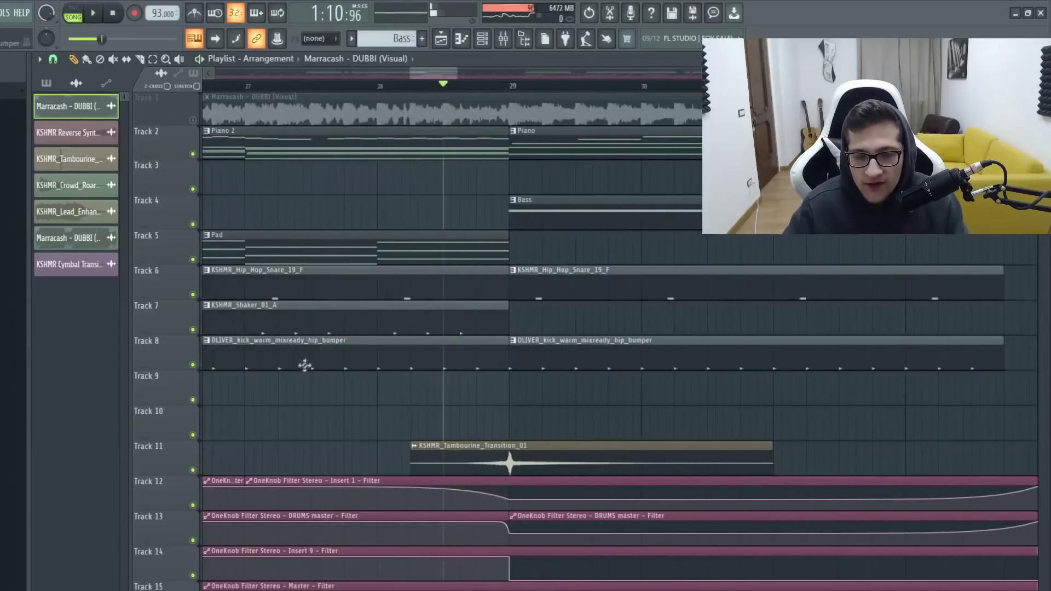
pyautogui.rightClick(193, 470)
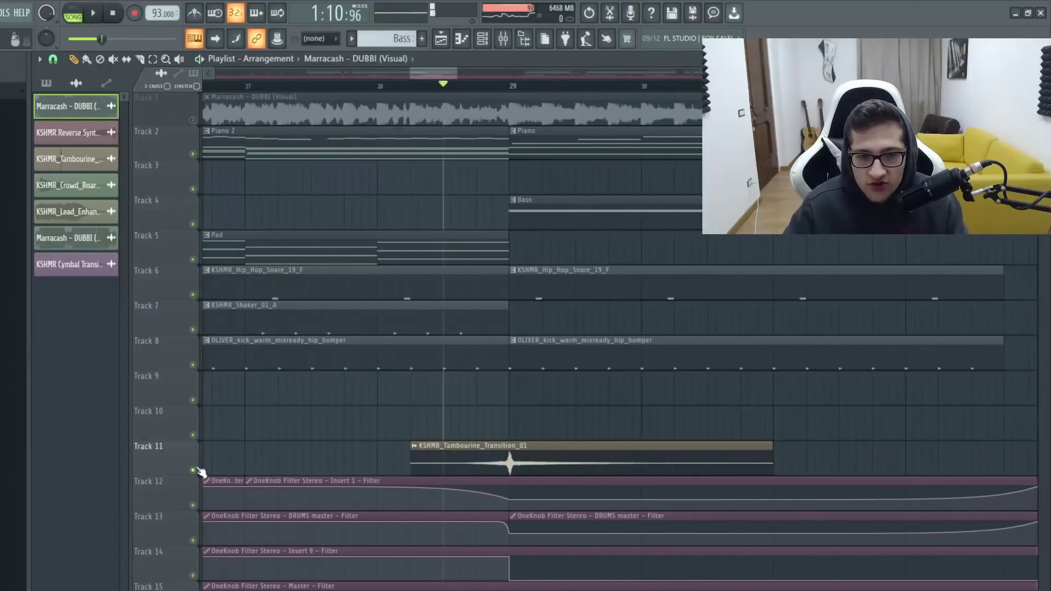
pyautogui.press('space')
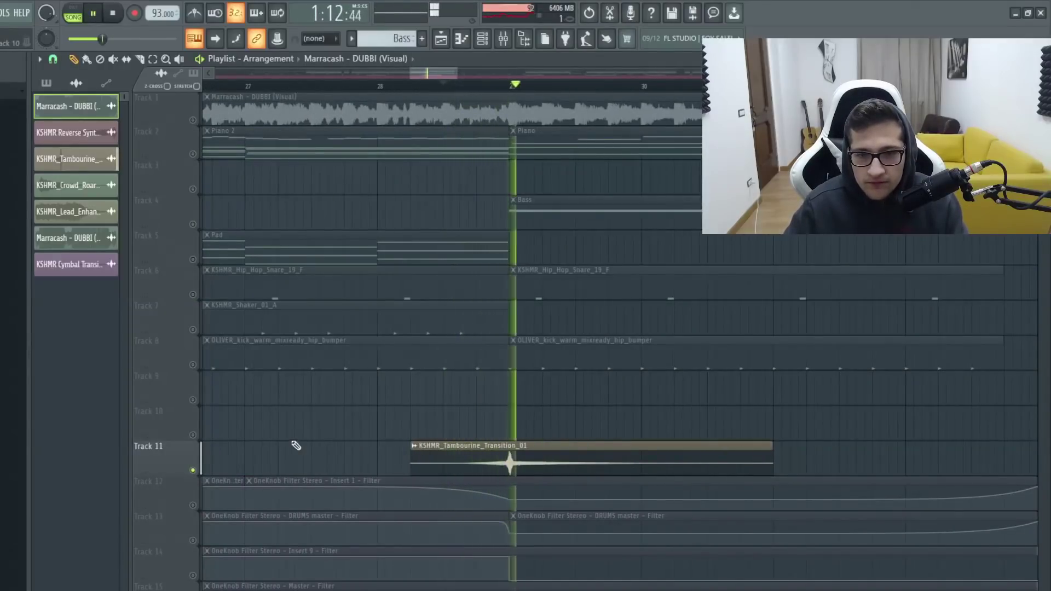
pyautogui.scroll(-3, 301, 442)
pyautogui.scroll(3, 369, 364)
pyautogui.press('space')
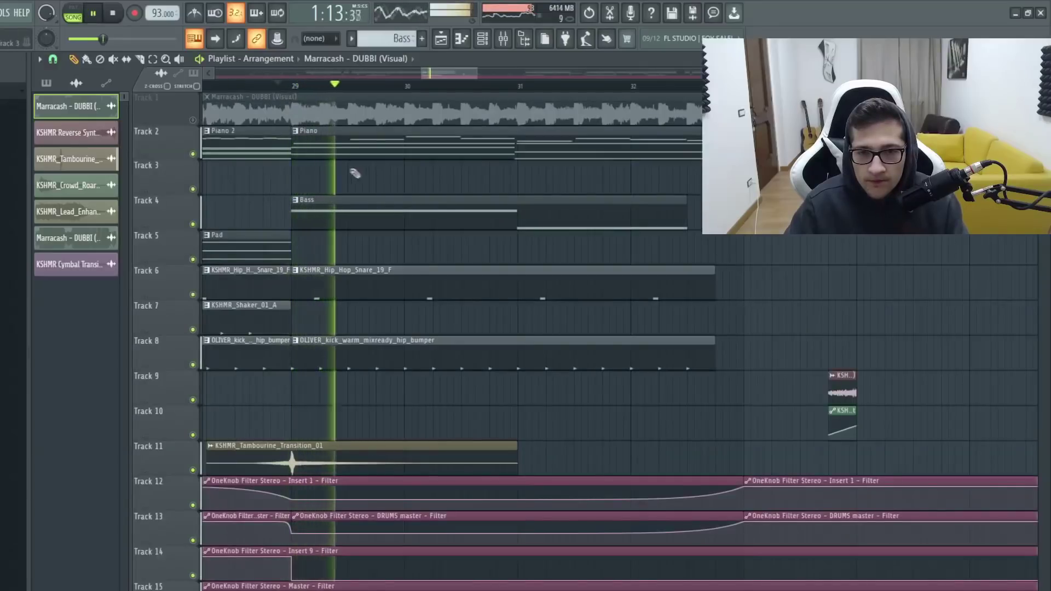
pyautogui.scroll(-2, 354, 173)
pyautogui.press('space')
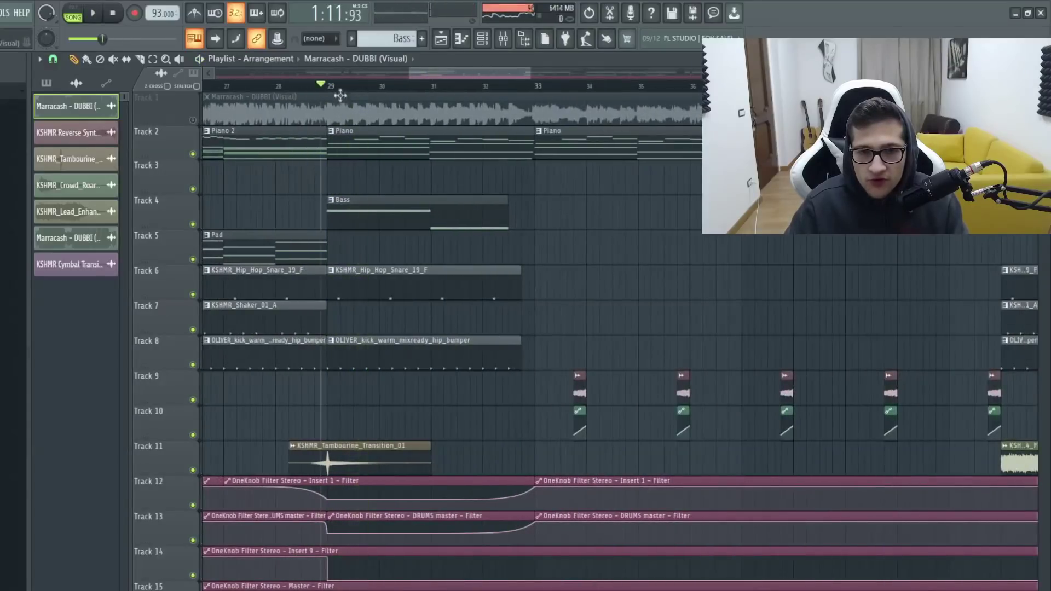
pyautogui.click(335, 89)
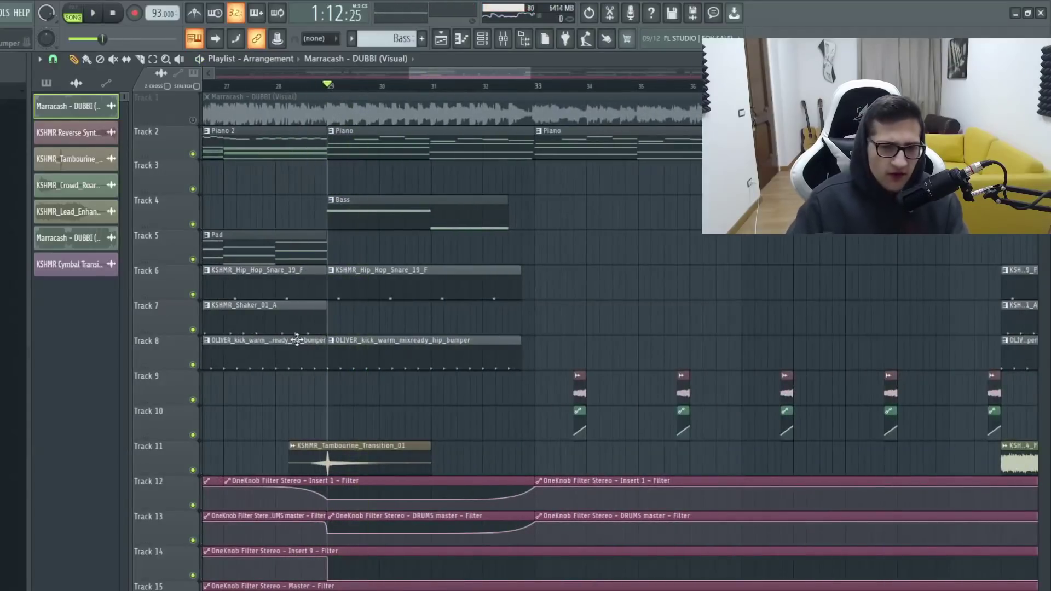
pyautogui.press('space')
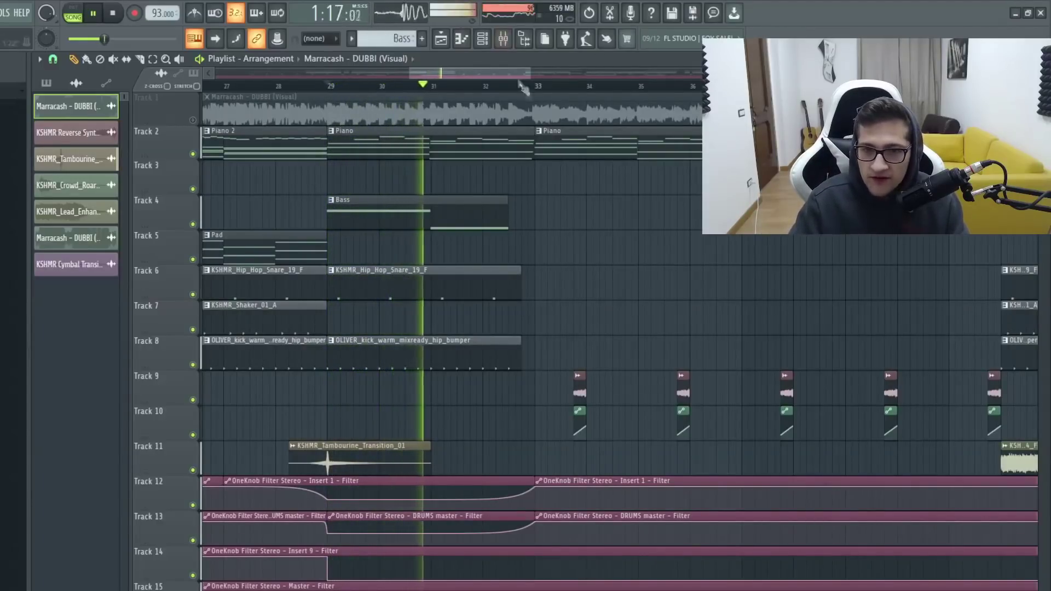
pyautogui.scroll(-3, 641, 148)
pyautogui.scroll(3, 640, 148)
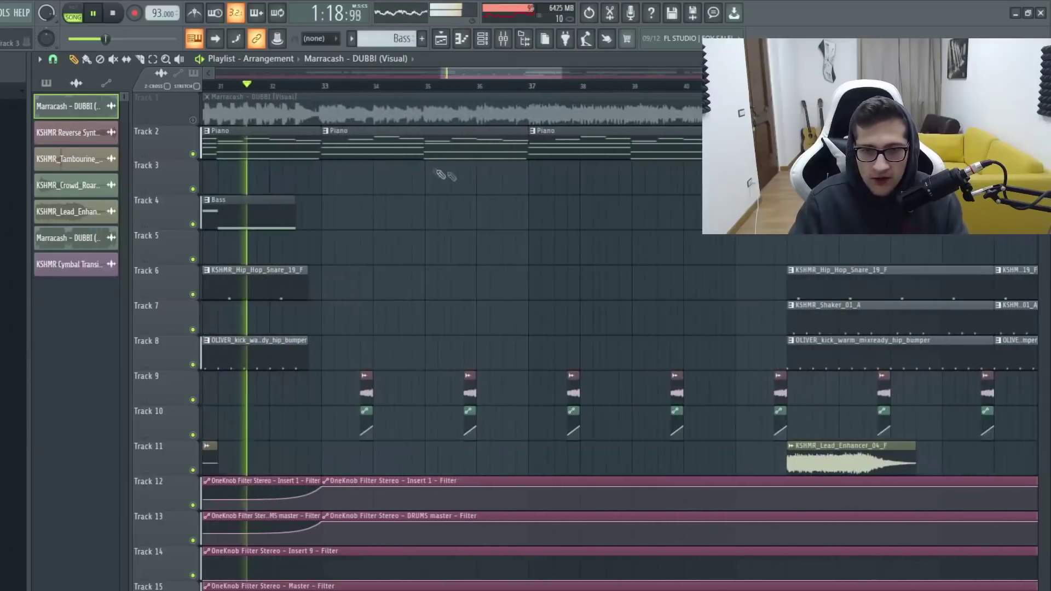
pyautogui.click(328, 90)
pyautogui.scroll(-4, 368, 192)
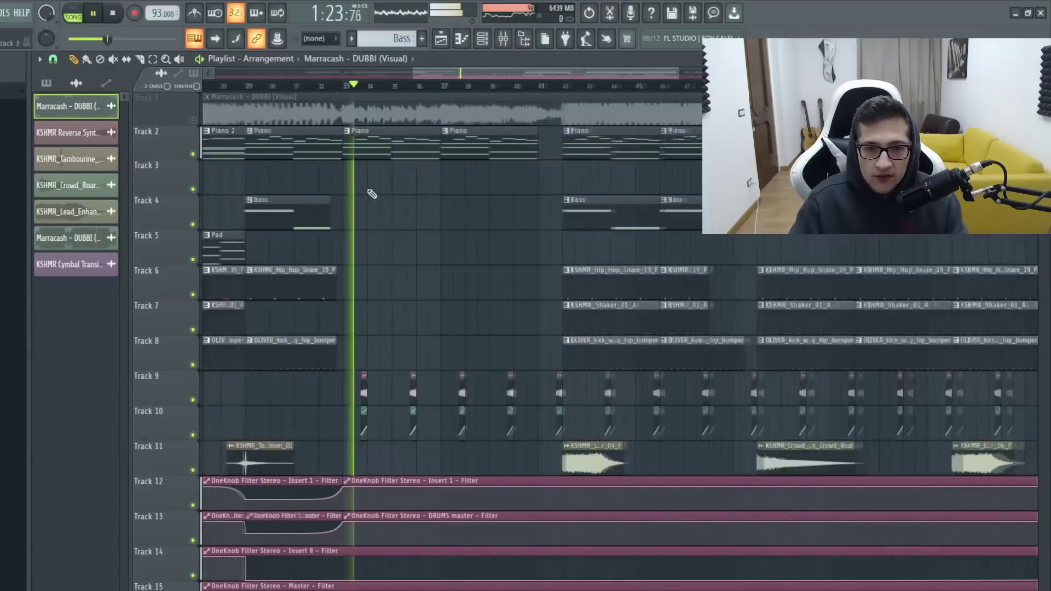
pyautogui.moveTo(454, 89); pyautogui.dragTo(595, 92)
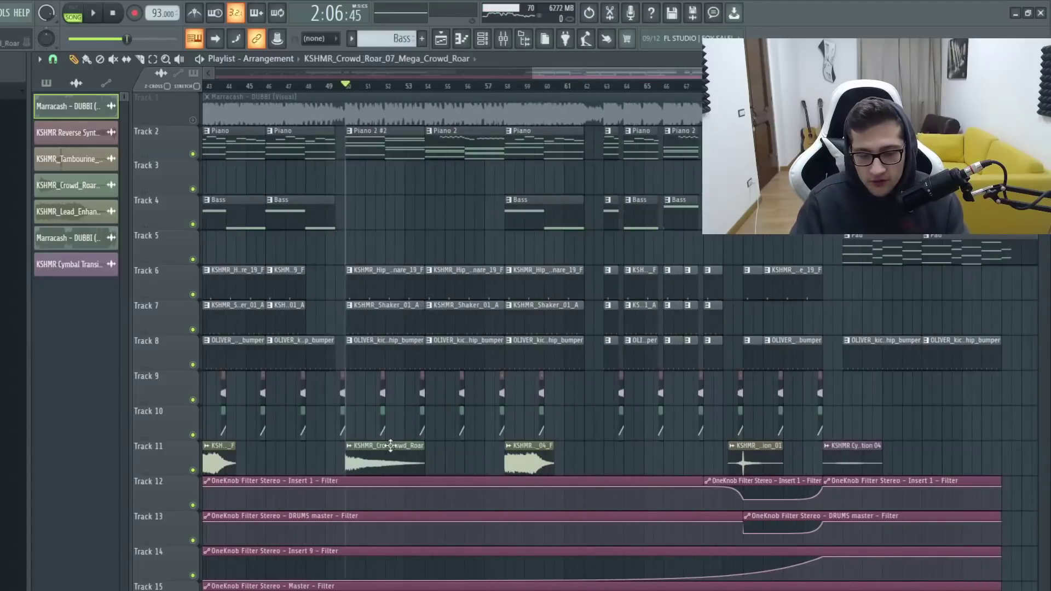
pyautogui.doubleClick(391, 448)
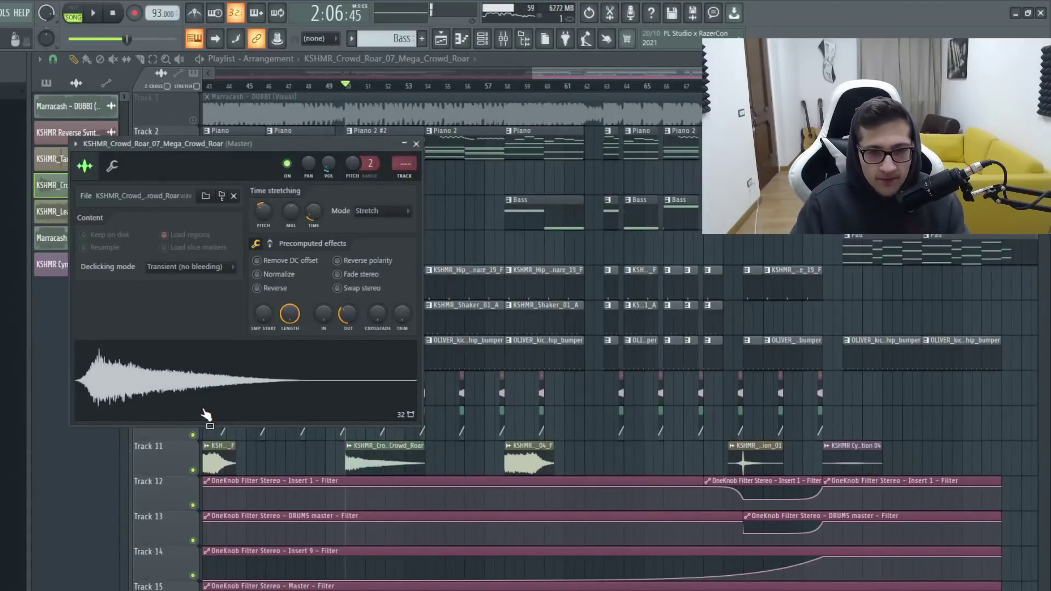
pyautogui.press('Escape')
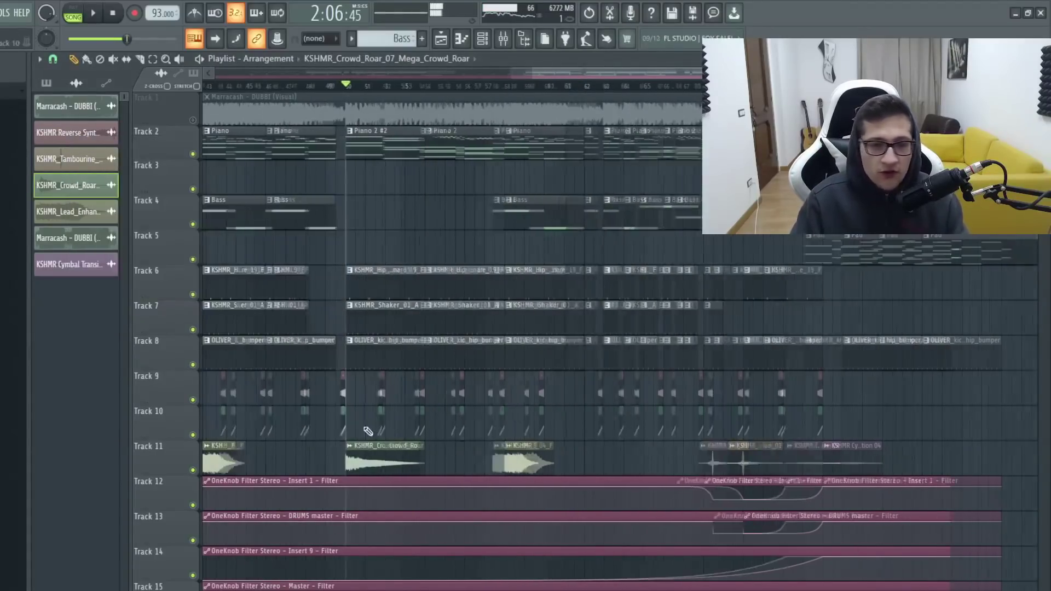
pyautogui.scroll(-3, 383, 405)
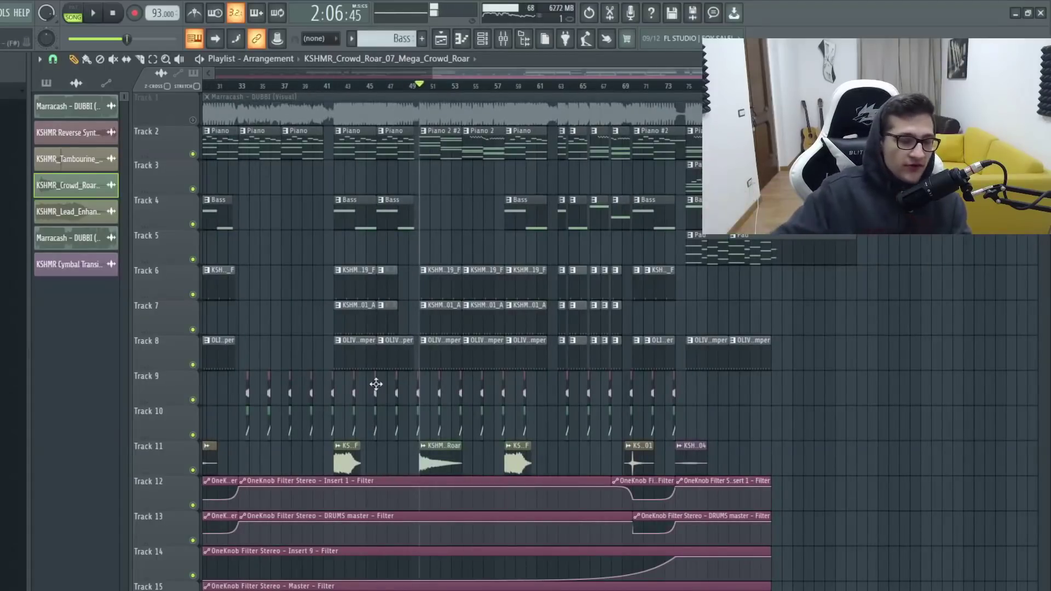
pyautogui.click(513, 87)
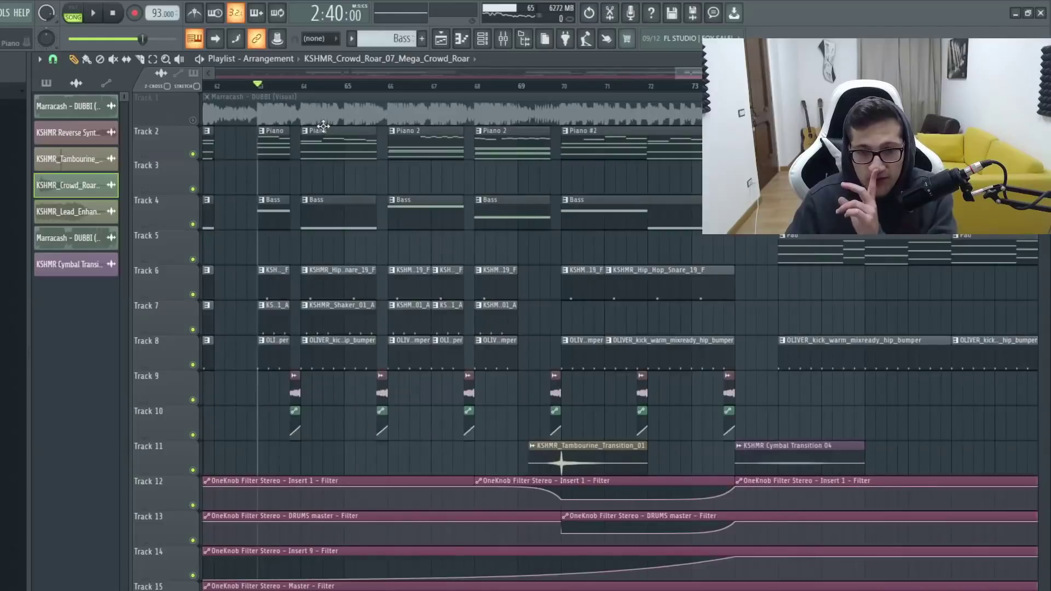
pyautogui.press('space')
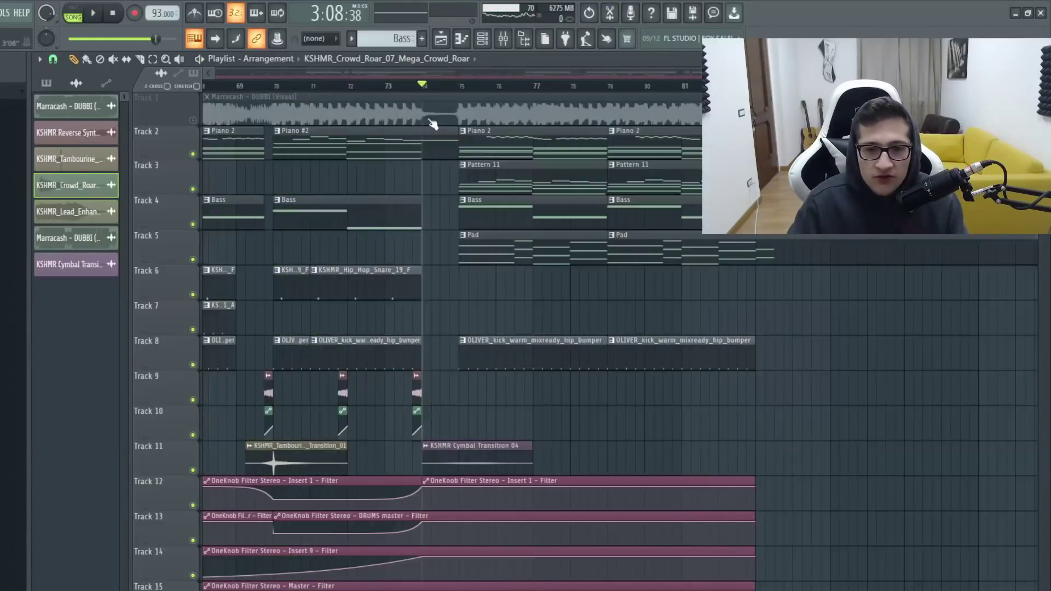
pyautogui.scroll(3, 482, 447)
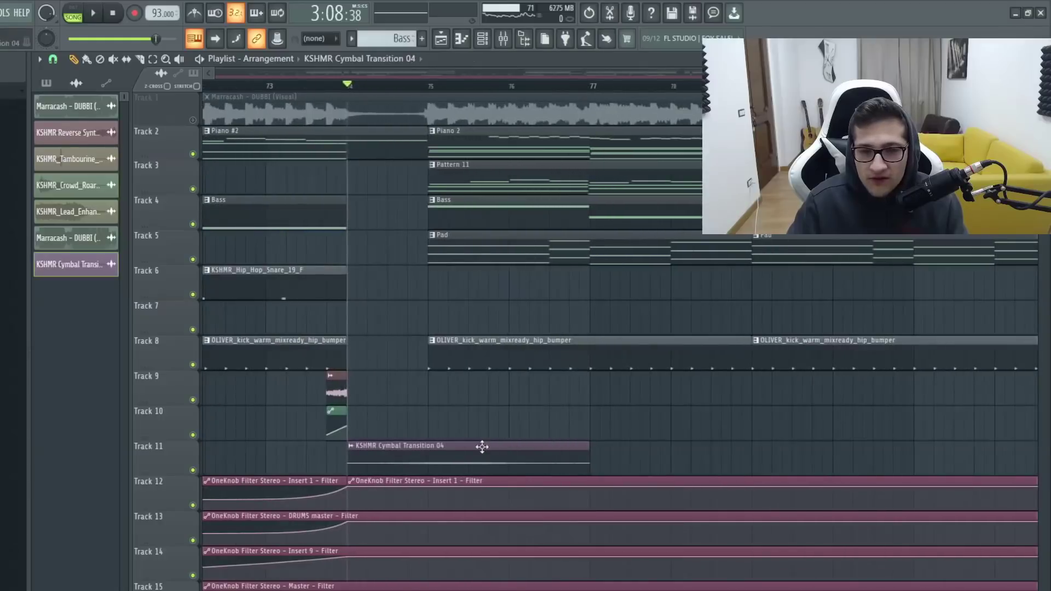
pyautogui.doubleClick(481, 447)
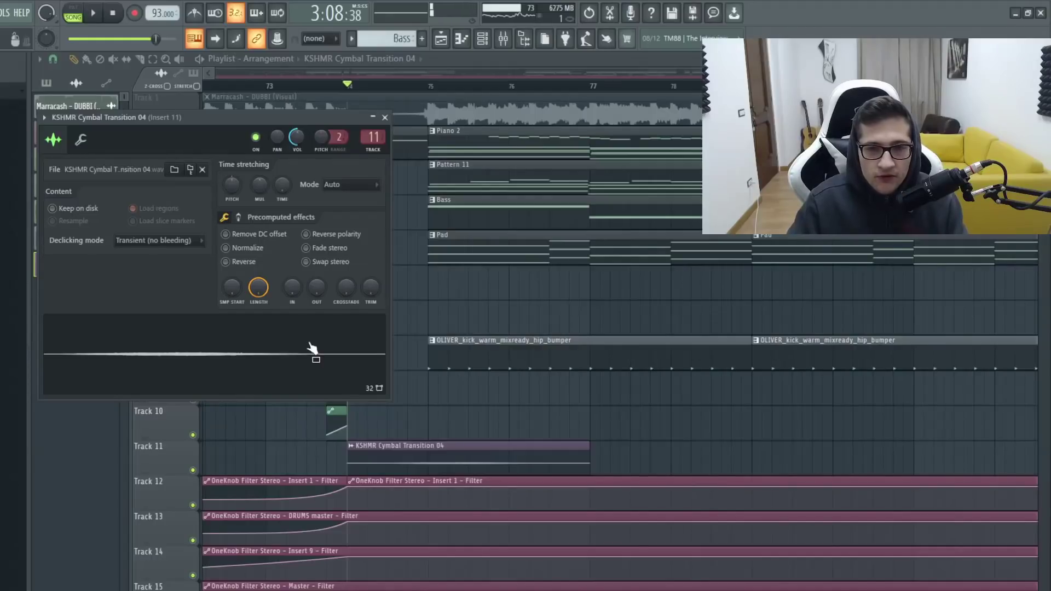
pyautogui.press('space')
pyautogui.click(188, 100)
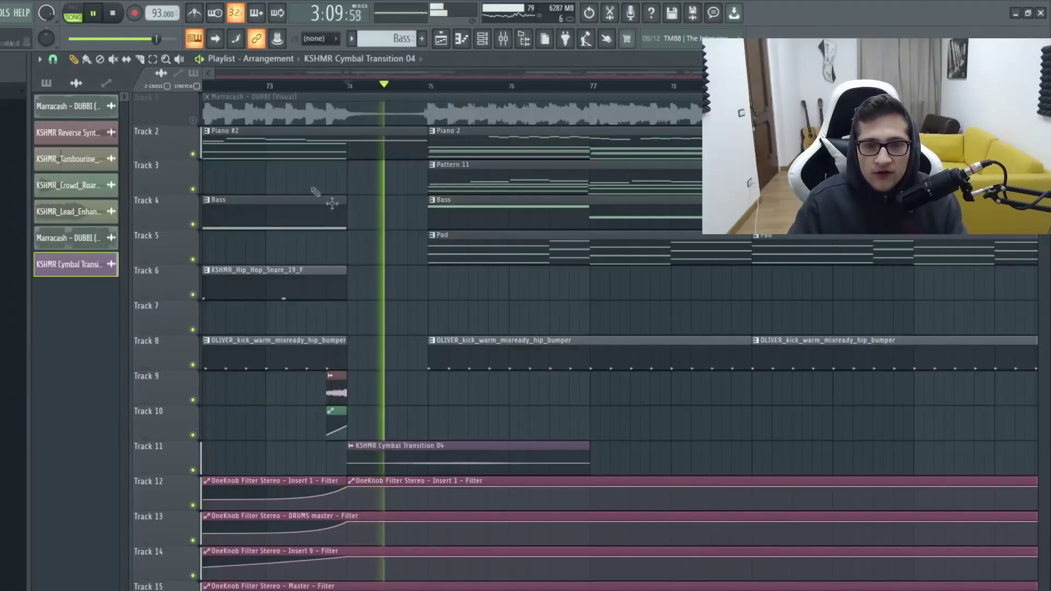
pyautogui.scroll(-8, 408, 266)
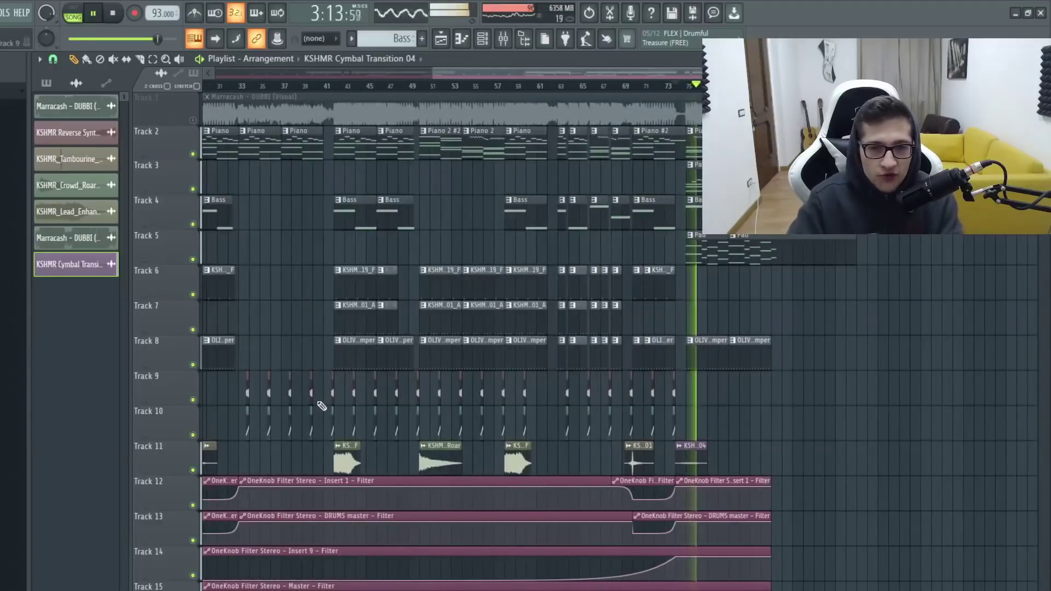
# Bring up the Channel Rack, listing channels from Sampler and Omnisphere down to the OneKnob filter automations
pyautogui.press('F6')
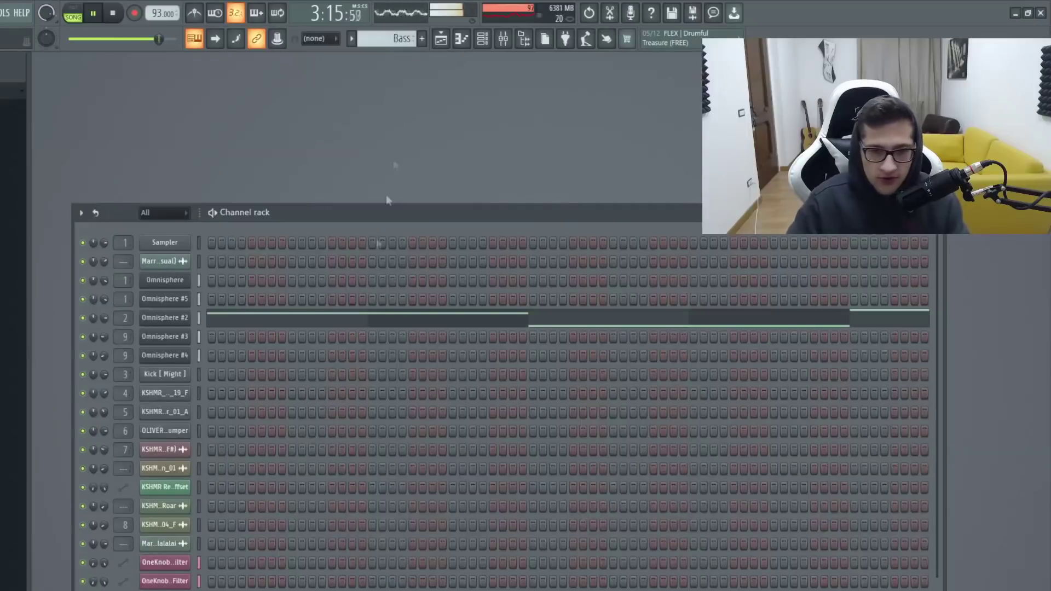